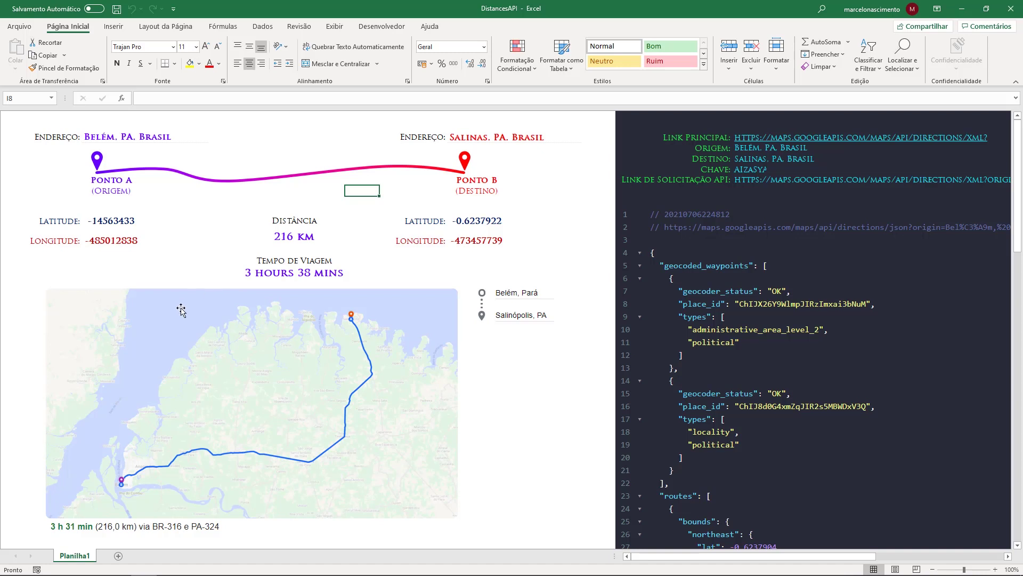
Step: Review the formulas behind the origin and destination coordinates, the 216 km distance and the travel time
{"action": "left_click", "coordinate": [115, 219]}
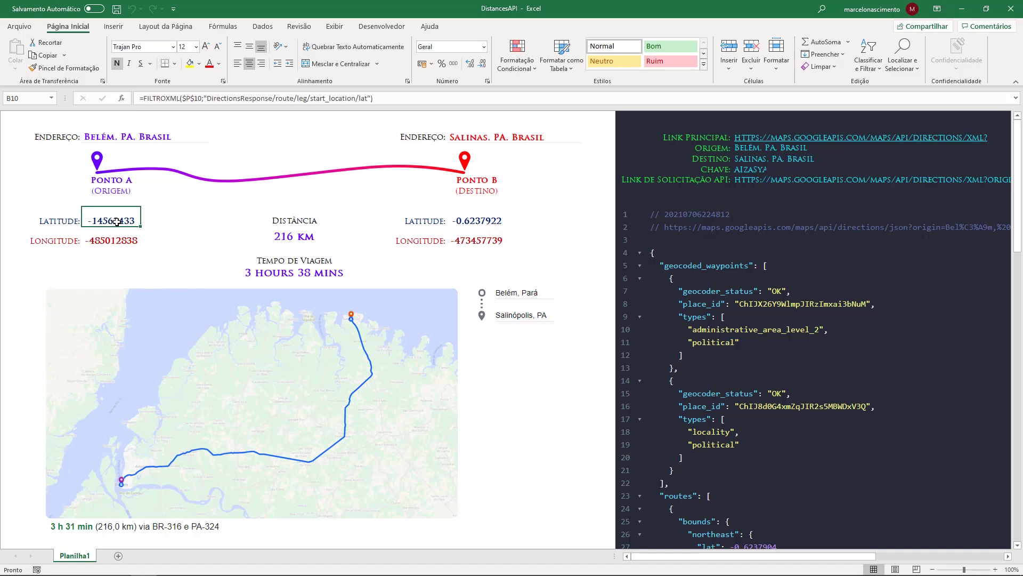
{"action": "left_click", "coordinate": [286, 238]}
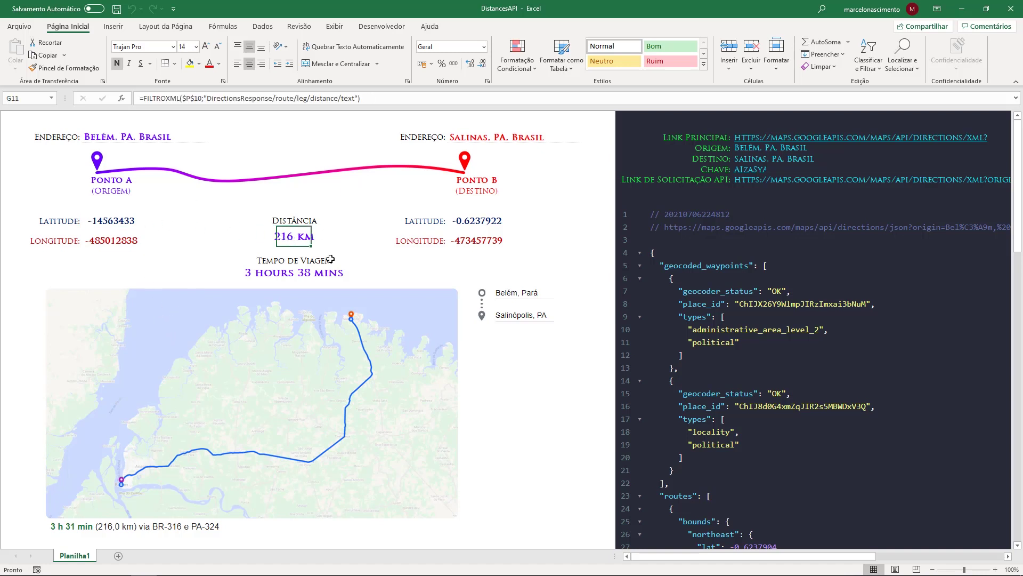
{"action": "left_click", "coordinate": [299, 272]}
{"action": "left_click", "coordinate": [475, 219]}
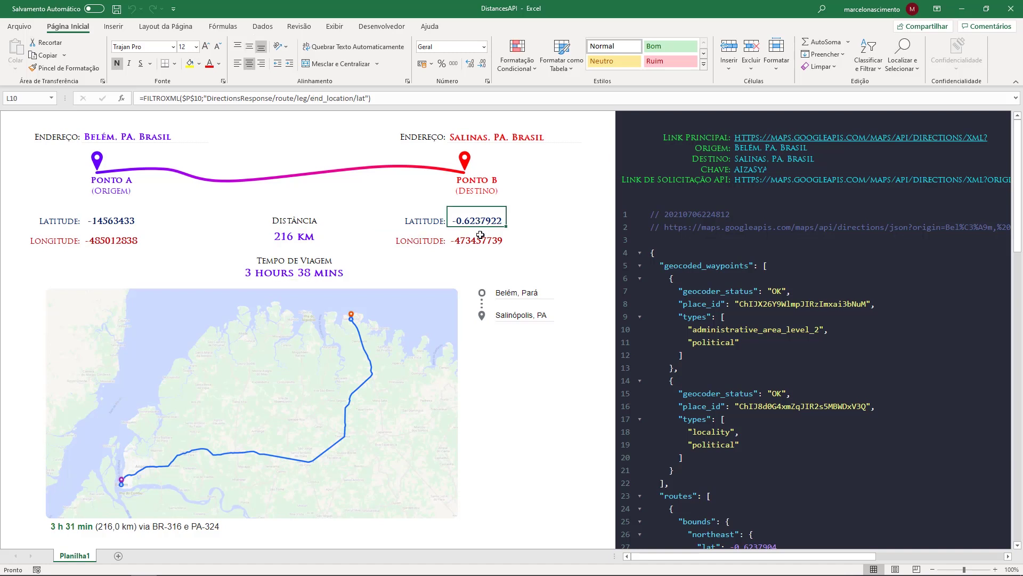
{"action": "left_click", "coordinate": [479, 238]}
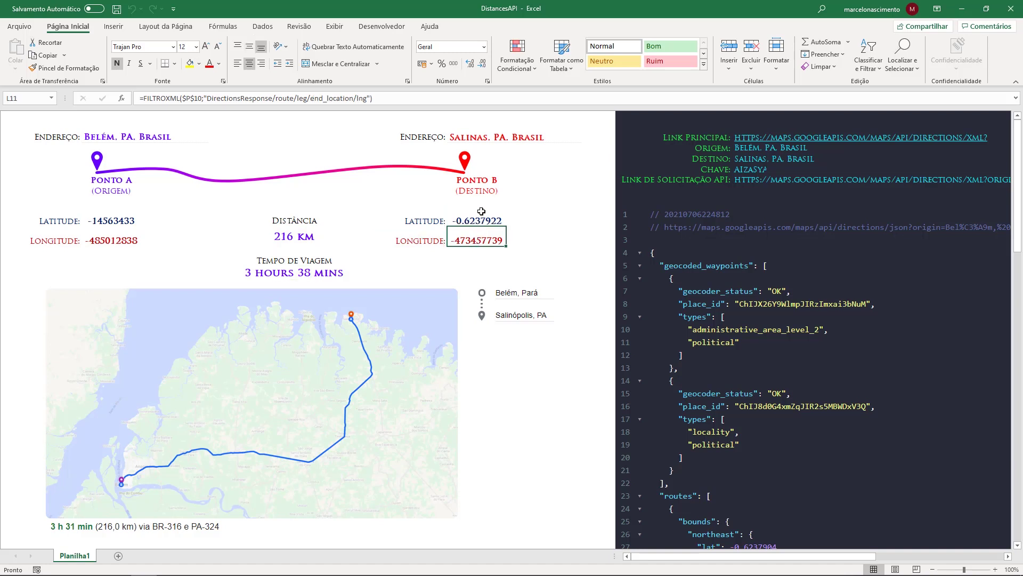
{"action": "left_click", "coordinate": [472, 137]}
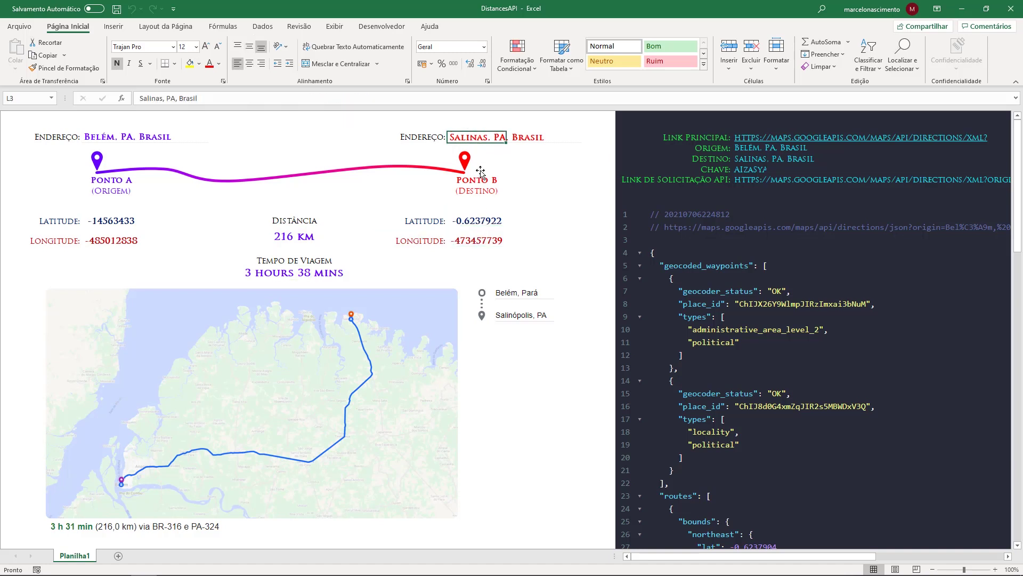
{"action": "left_click", "coordinate": [472, 221]}
{"action": "left_click", "coordinate": [463, 242]}
{"action": "left_click", "coordinate": [293, 236]}
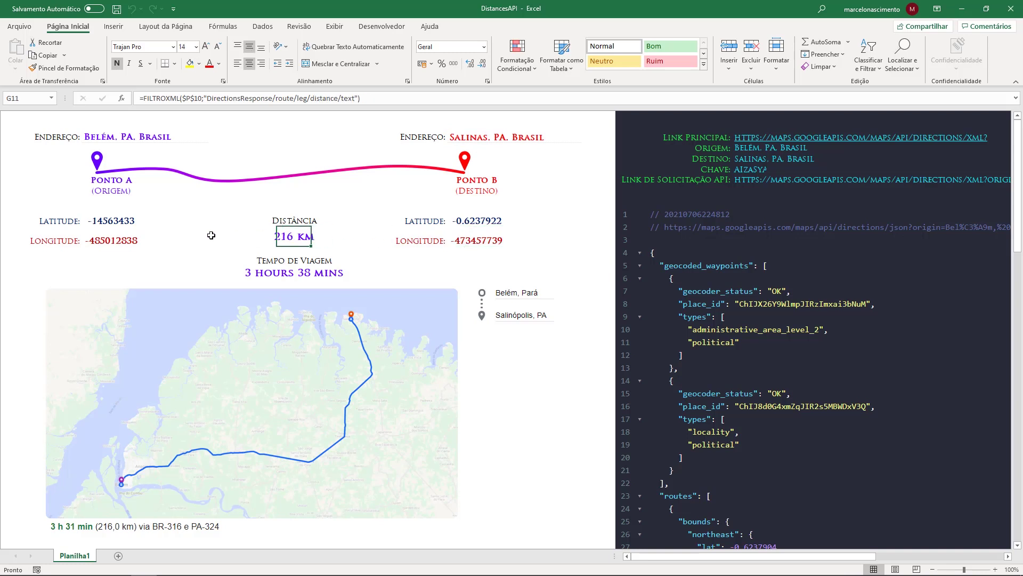
{"action": "left_click", "coordinate": [105, 243]}
{"action": "left_click", "coordinate": [102, 221]}
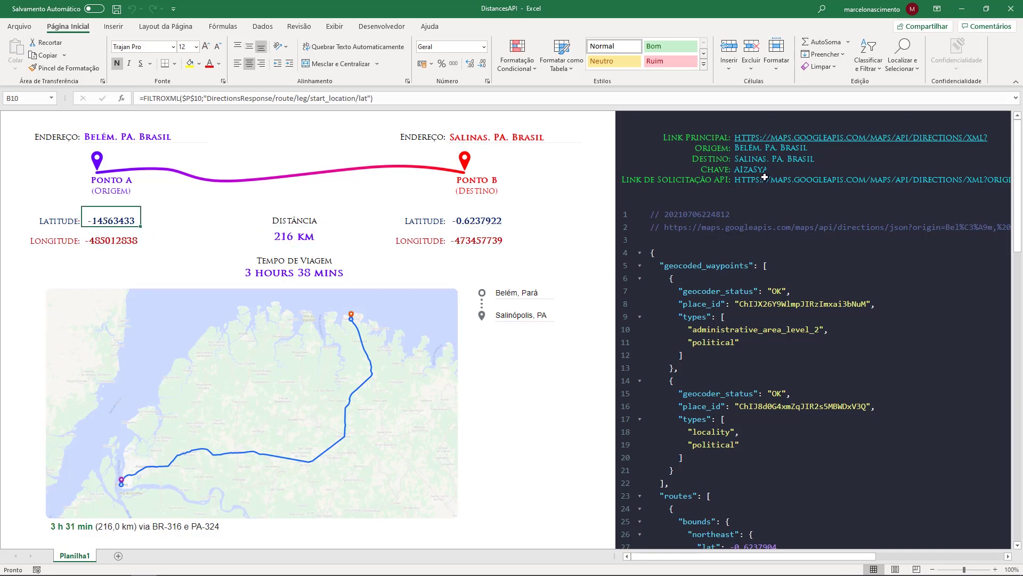
Step: Inspect the API request link formula unchanged, then open the Google Cloud console
{"action": "left_click", "coordinate": [745, 182]}
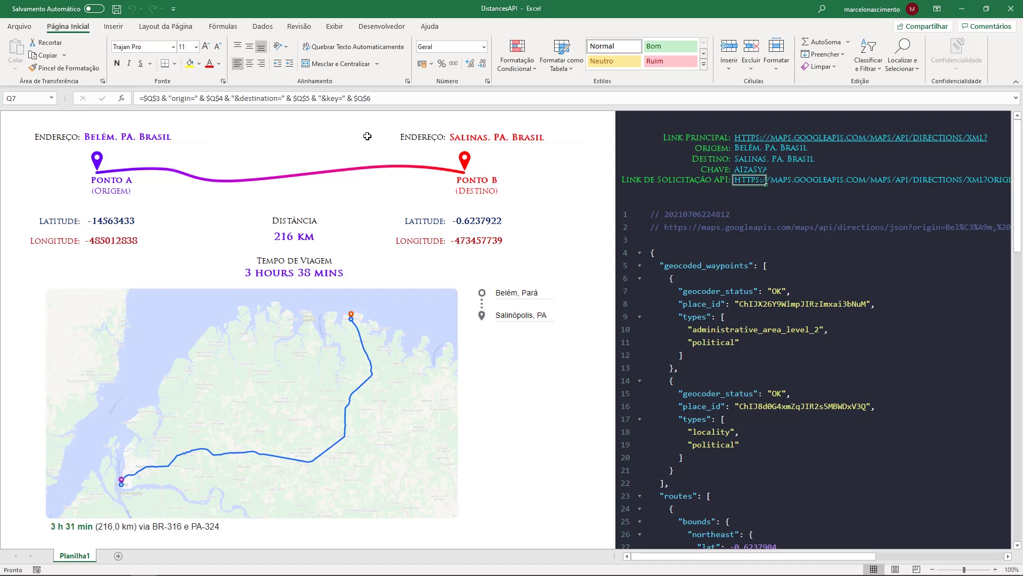
{"action": "left_click", "coordinate": [392, 97]}
{"action": "left_click", "coordinate": [330, 187]}
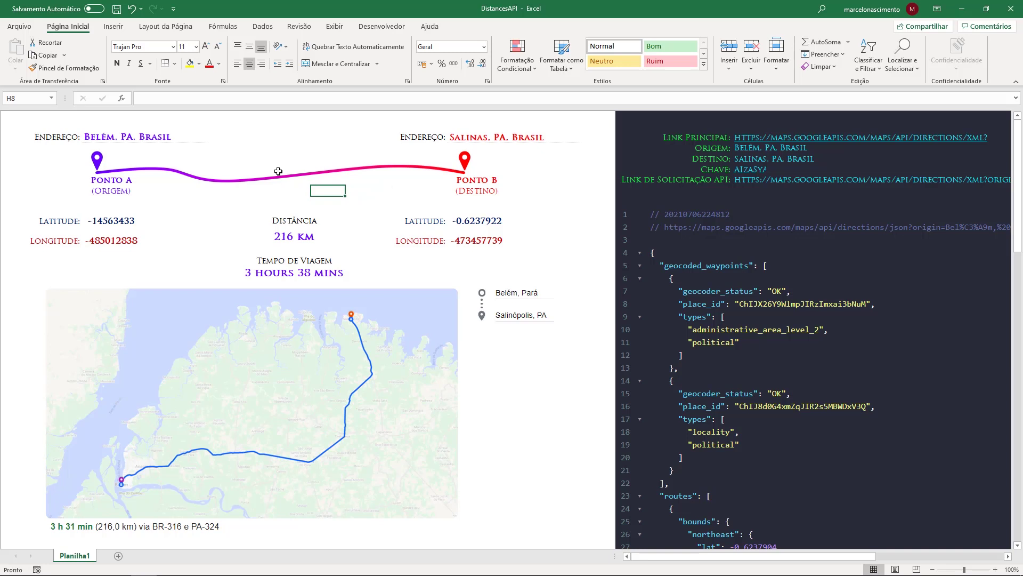
{"action": "key", "text": "alt+Tab"}
{"action": "key", "text": "alt+Tab"}
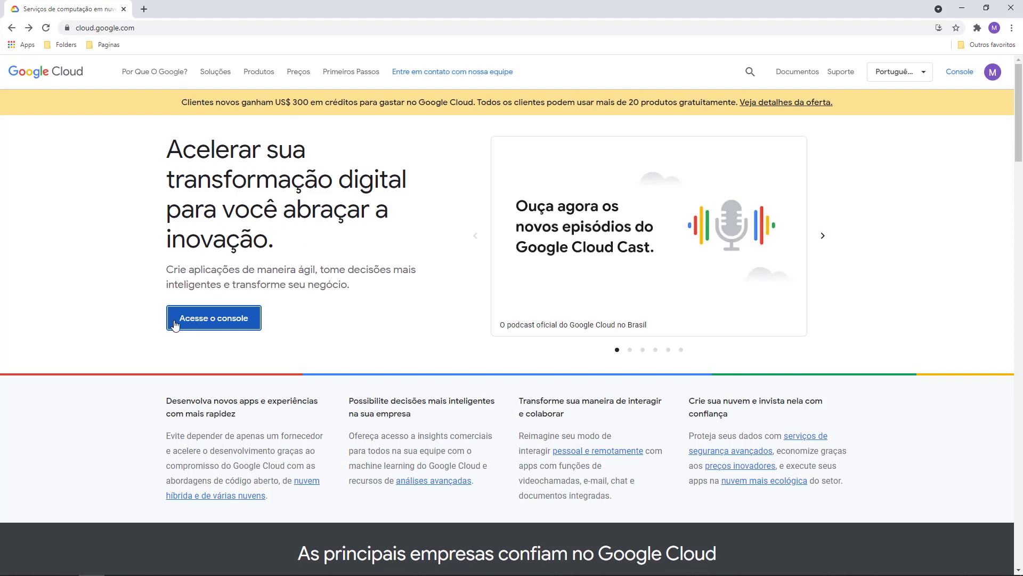
{"action": "left_click", "coordinate": [205, 319]}
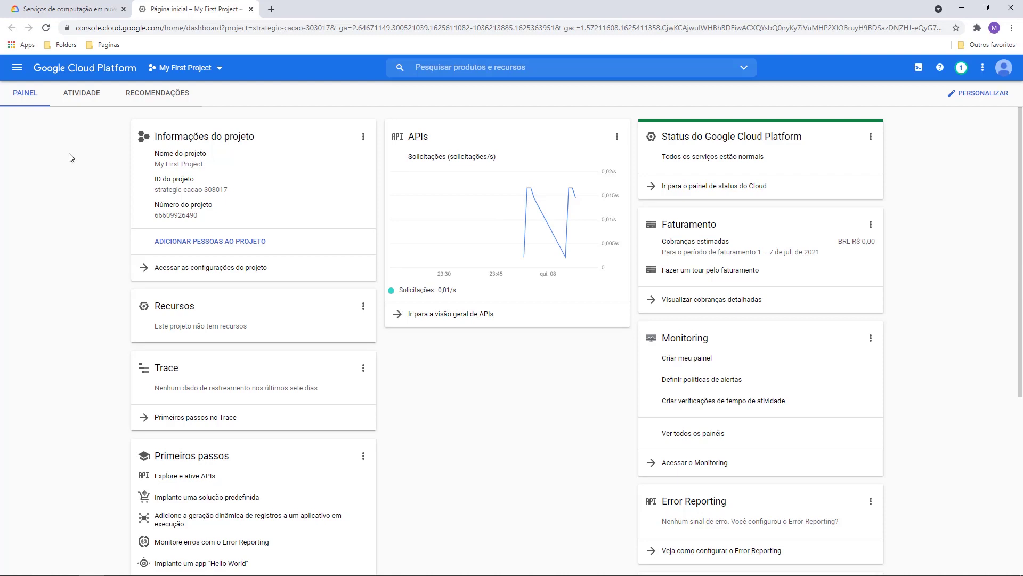
Step: Go to the APIs and services dashboard, keeping My First Project selected
{"action": "left_click", "coordinate": [28, 67]}
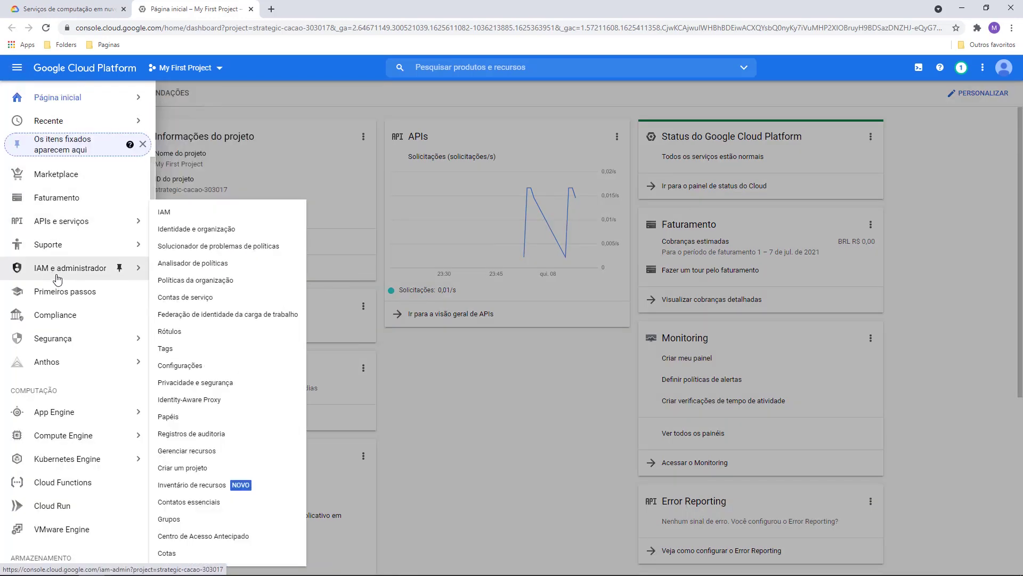
{"action": "left_click", "coordinate": [64, 221]}
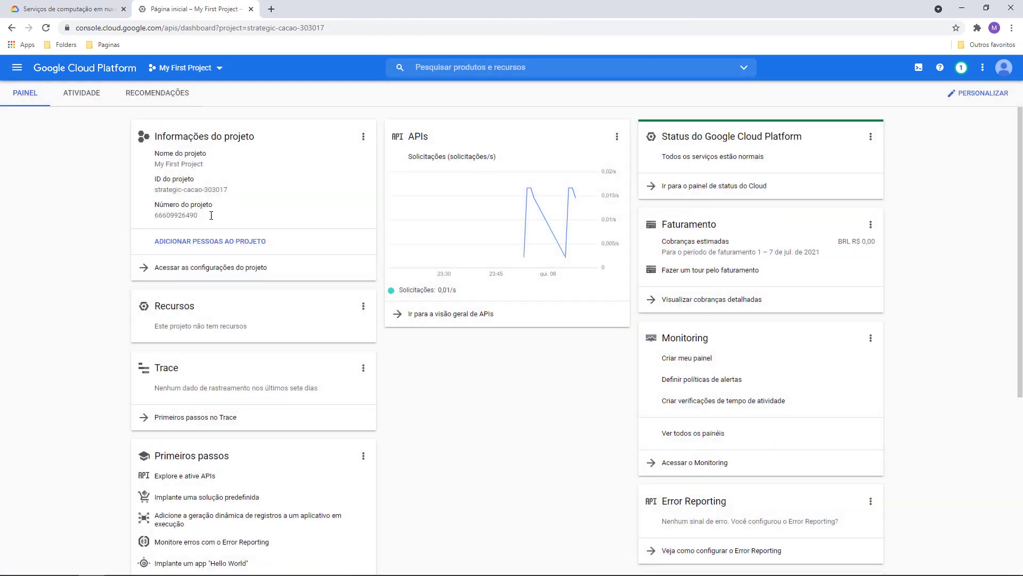
{"action": "left_click", "coordinate": [219, 68]}
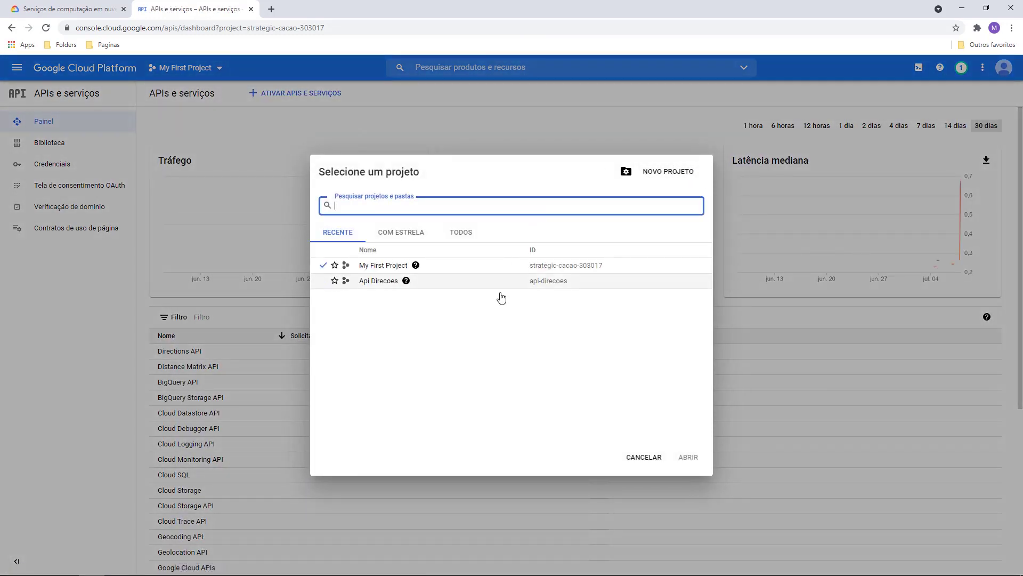
{"action": "left_click", "coordinate": [238, 333]}
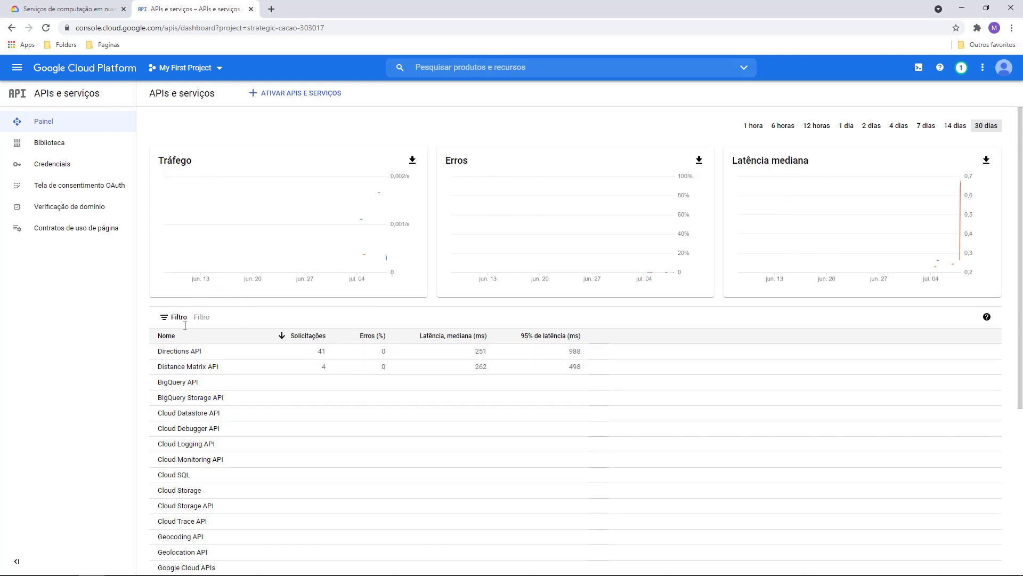
Step: In the API library, show all 17 APIs in the Maps category
{"action": "left_click", "coordinate": [299, 94]}
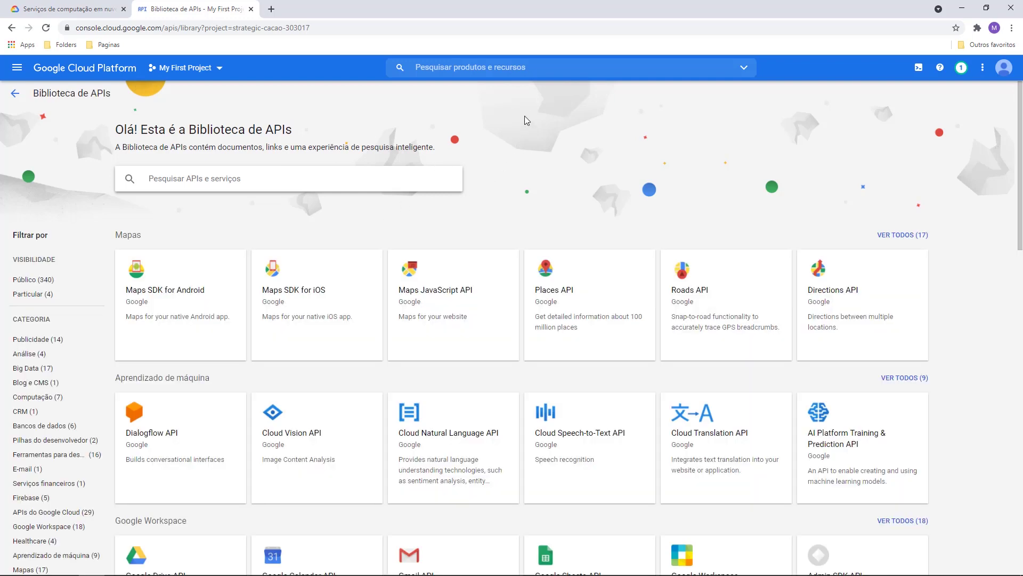
{"action": "scroll", "coordinate": [517, 277], "scroll_direction": "down", "scroll_amount": 4}
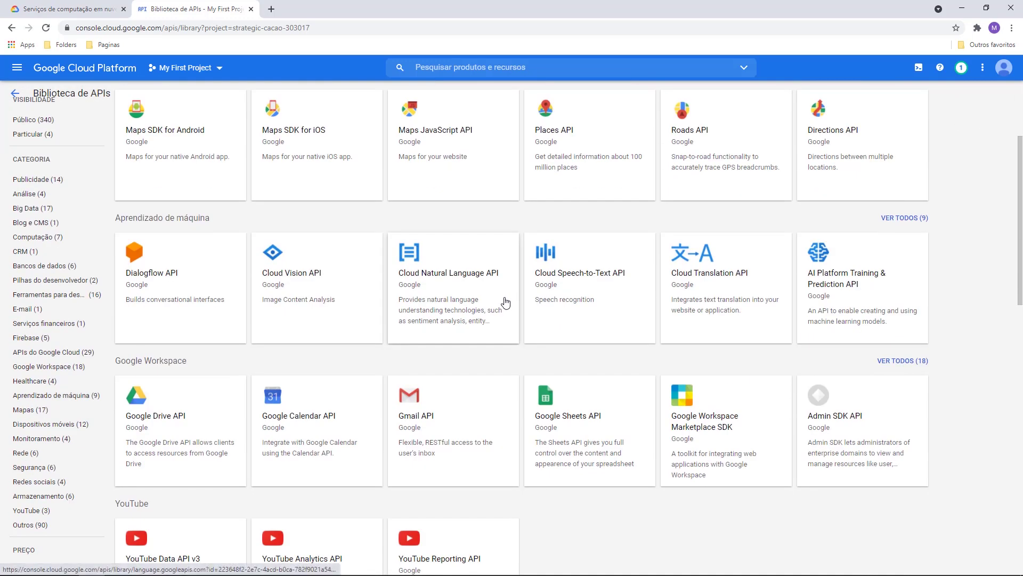
{"action": "scroll", "coordinate": [505, 303], "scroll_direction": "down", "scroll_amount": 1}
{"action": "scroll", "coordinate": [506, 303], "scroll_direction": "down", "scroll_amount": 5}
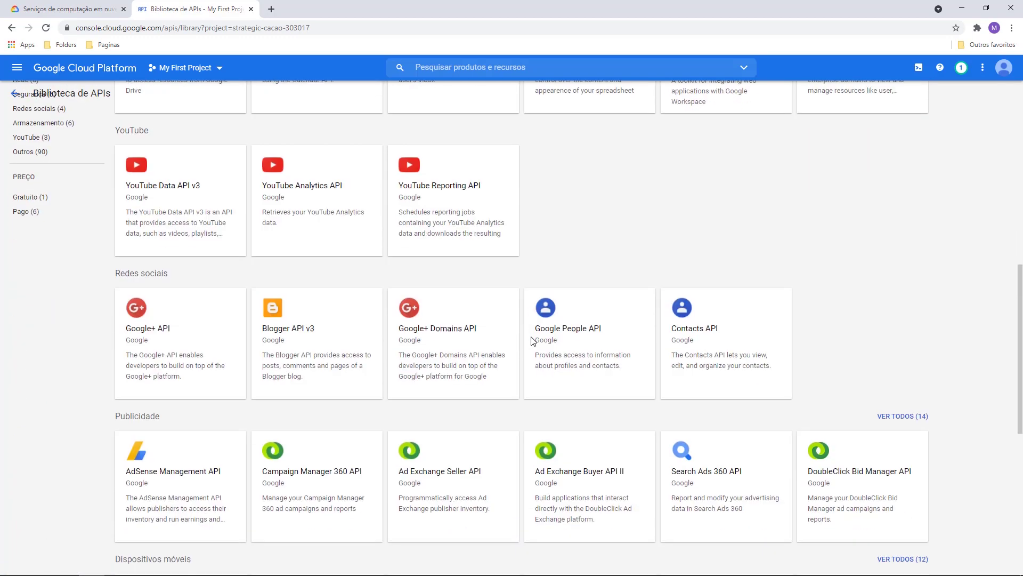
{"action": "scroll", "coordinate": [551, 233], "scroll_direction": "down", "scroll_amount": 7}
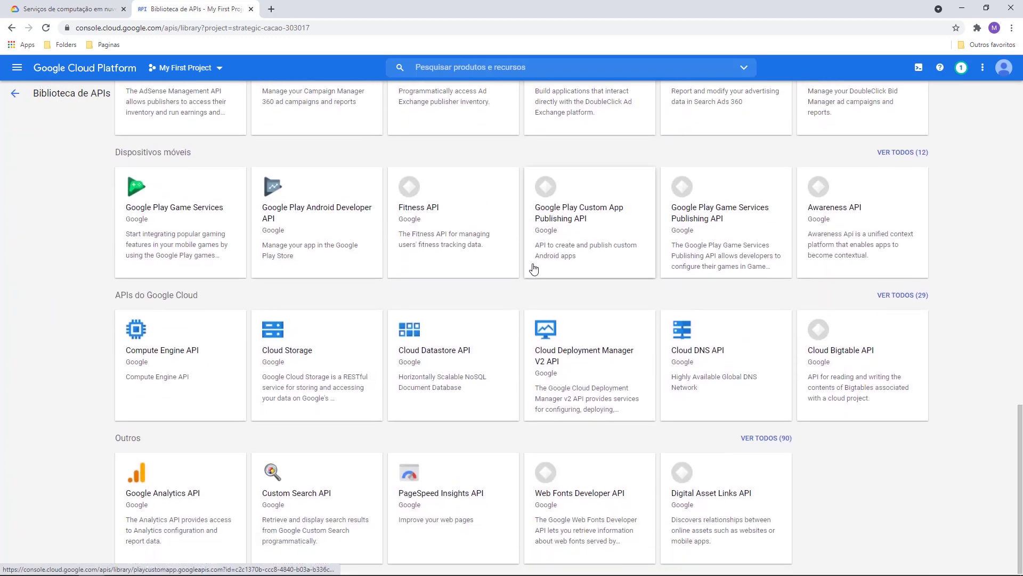
{"action": "scroll", "coordinate": [534, 268], "scroll_direction": "up", "scroll_amount": 2}
{"action": "scroll", "coordinate": [534, 268], "scroll_direction": "up", "scroll_amount": 6}
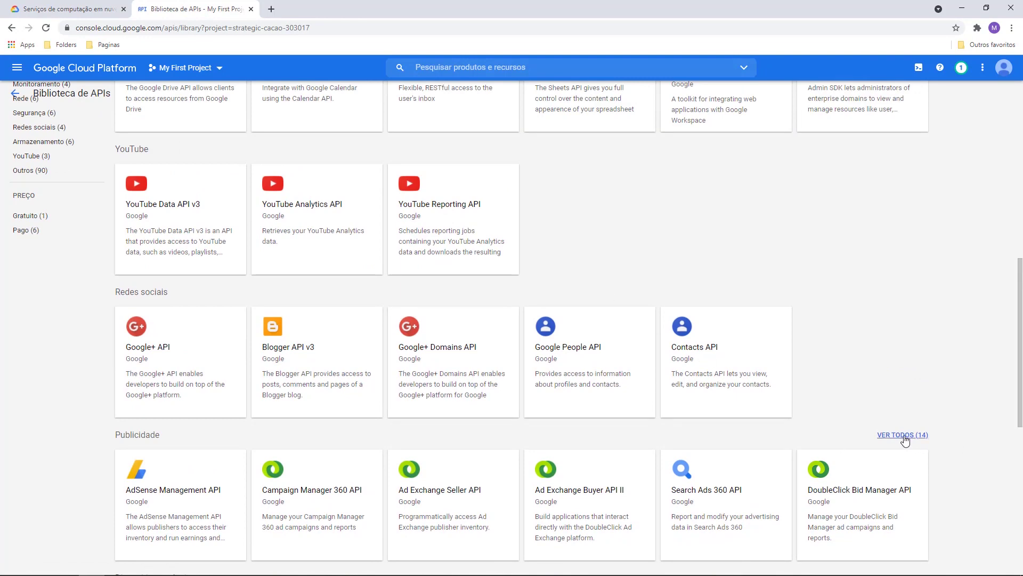
{"action": "scroll", "coordinate": [852, 349], "scroll_direction": "up", "scroll_amount": 9}
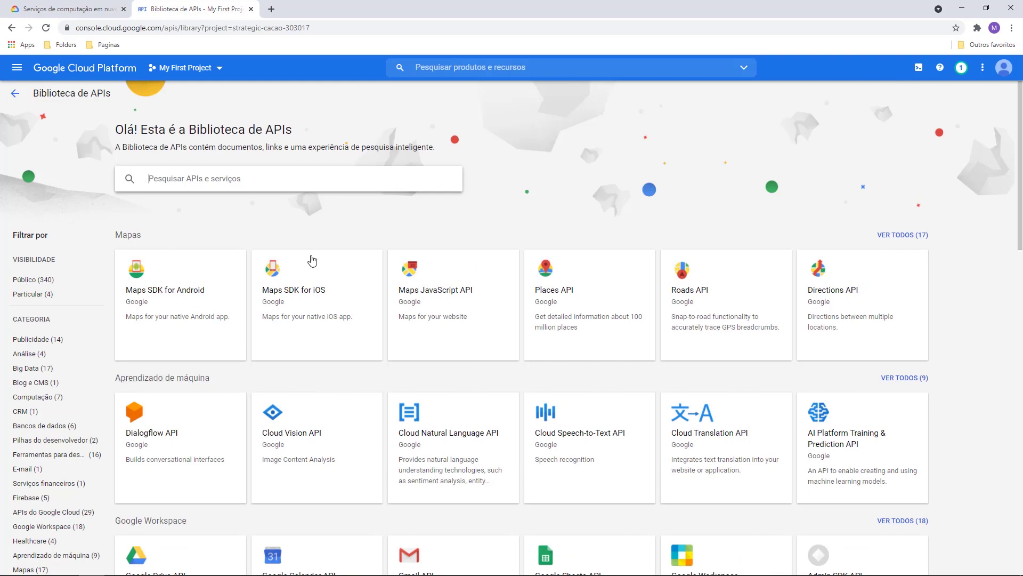
{"action": "left_click", "coordinate": [896, 236]}
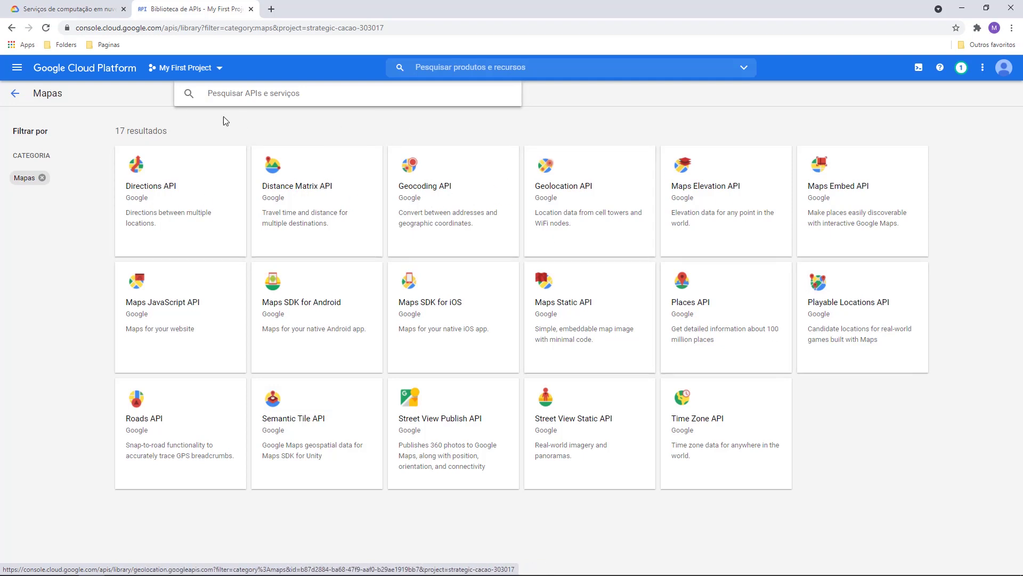
Step: Open the project's Credentials list and copy the Maps API key
{"action": "left_click", "coordinate": [15, 94]}
{"action": "left_click", "coordinate": [15, 95]}
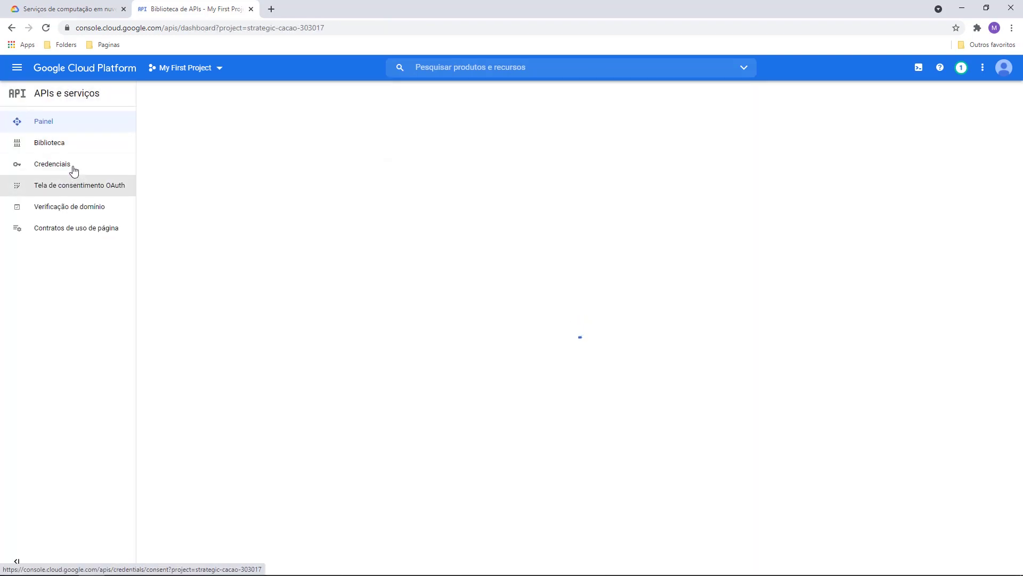
{"action": "left_click", "coordinate": [45, 169]}
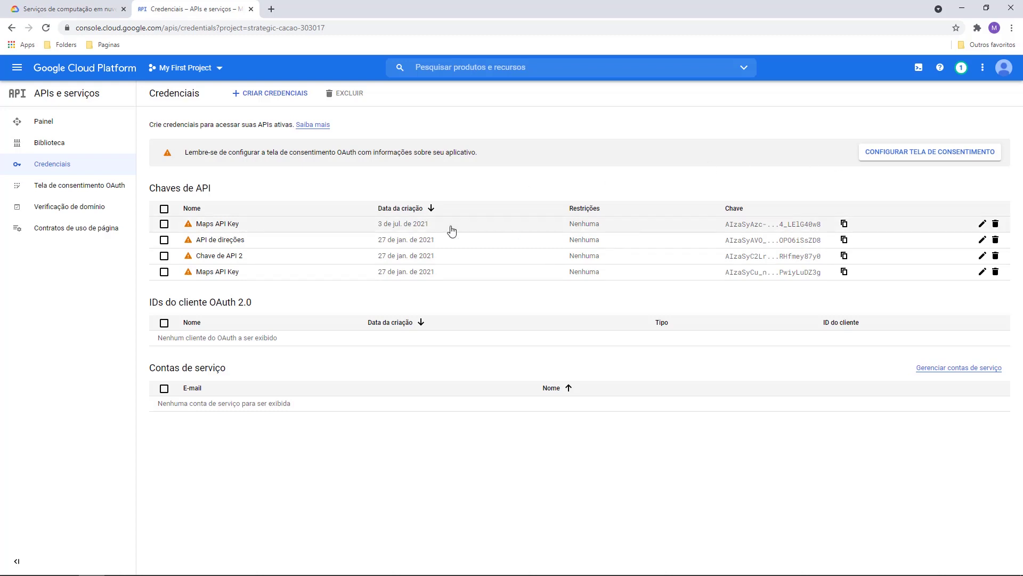
{"action": "left_click", "coordinate": [845, 241]}
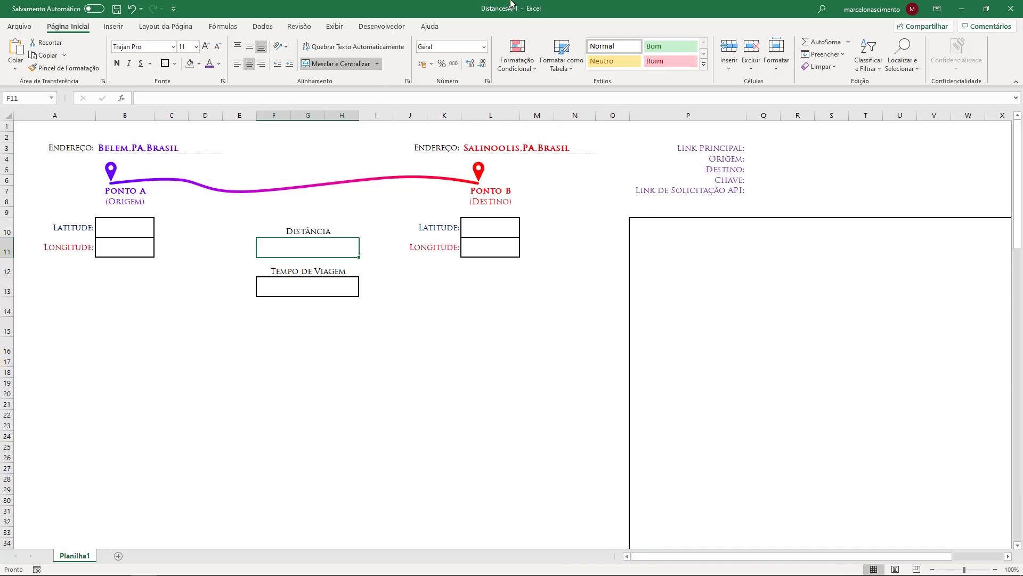
{"action": "key", "text": "Down"}
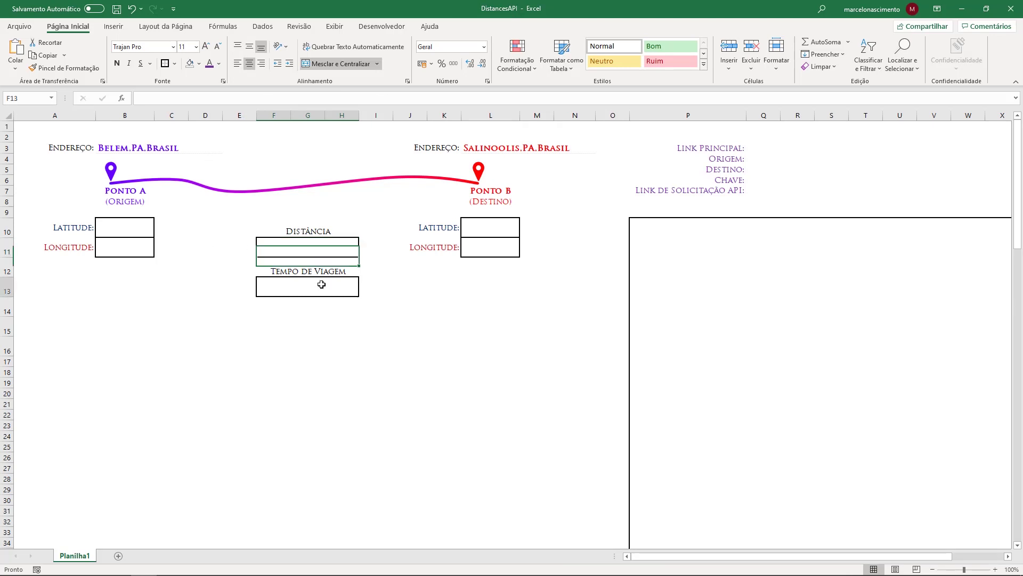
{"action": "key", "text": "Up"}
{"action": "key", "text": "Down"}
{"action": "left_click", "coordinate": [311, 287]}
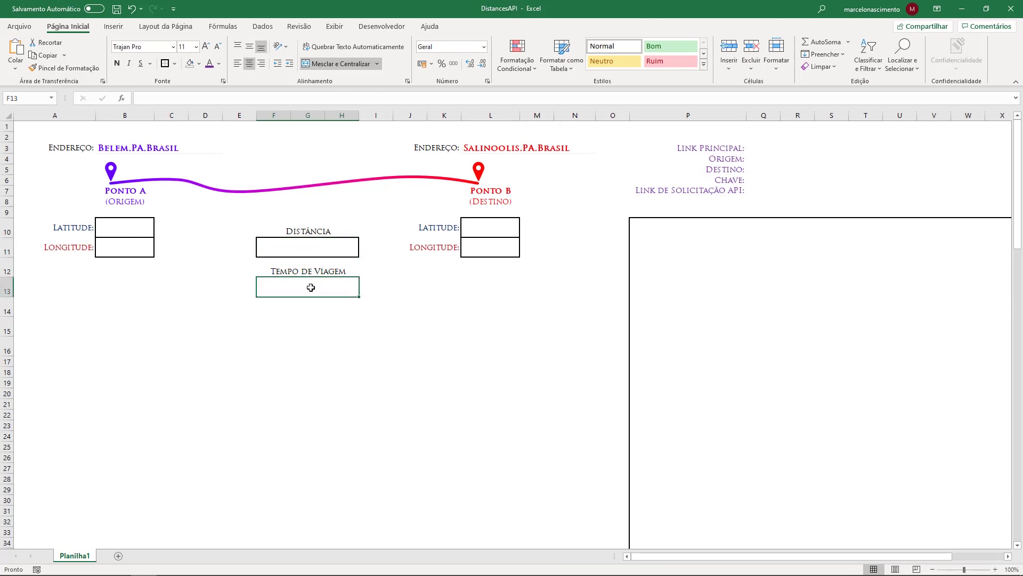
{"action": "left_click", "coordinate": [109, 224]}
{"action": "left_click", "coordinate": [288, 249]}
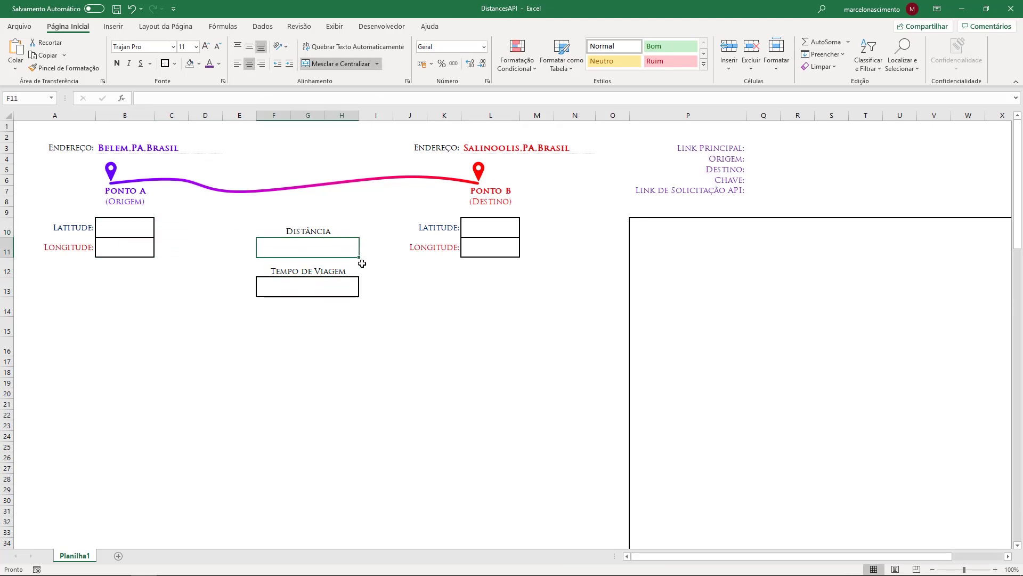
{"action": "left_click", "coordinate": [347, 282]}
{"action": "left_click_drag", "start_coordinate": [494, 229], "coordinate": [494, 244]}
{"action": "left_click_drag", "start_coordinate": [136, 234], "coordinate": [136, 249]}
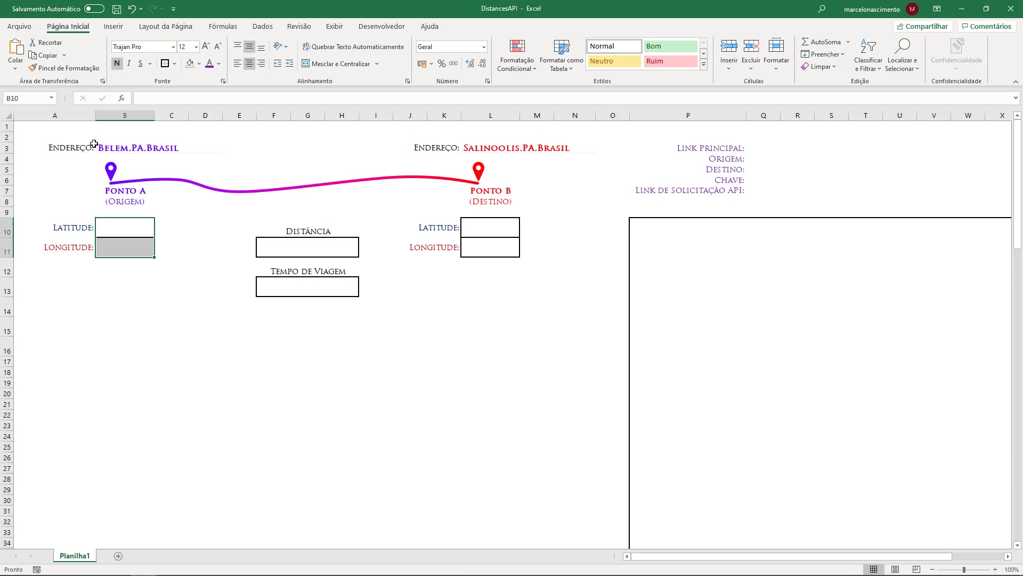
{"action": "left_click", "coordinate": [130, 148]}
{"action": "left_click", "coordinate": [486, 150]}
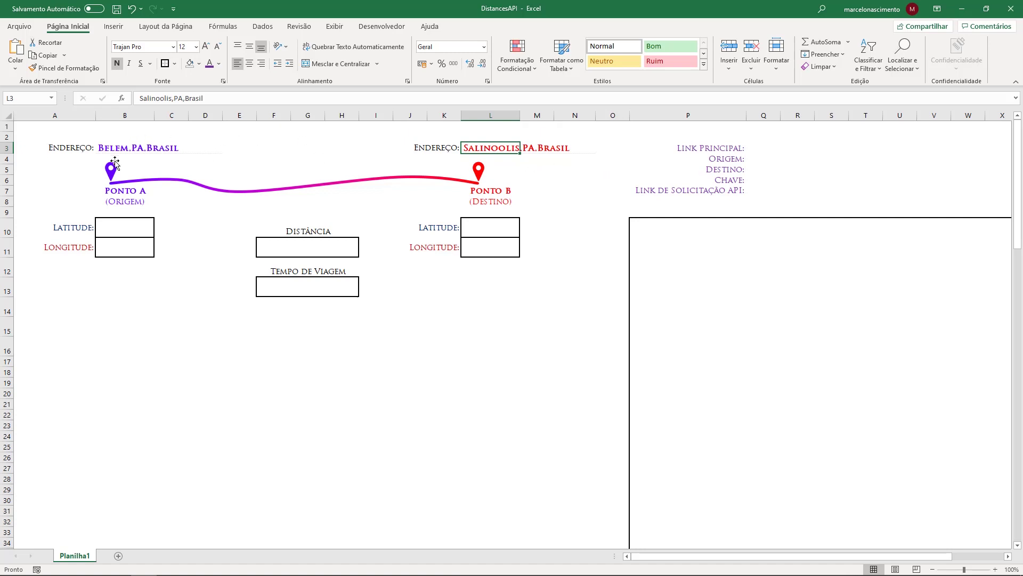
{"action": "left_click", "coordinate": [313, 256]}
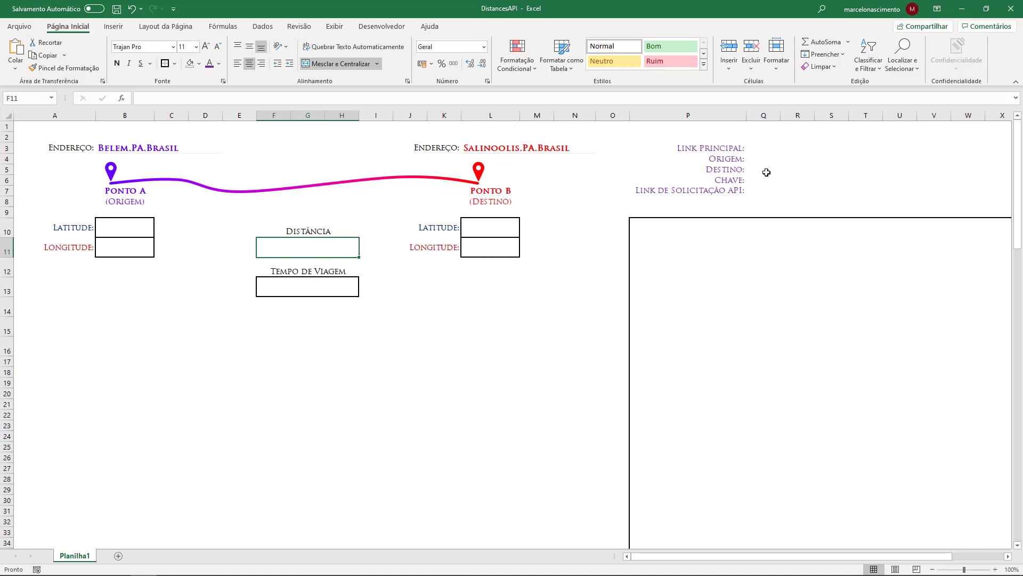
{"action": "left_click", "coordinate": [756, 160]}
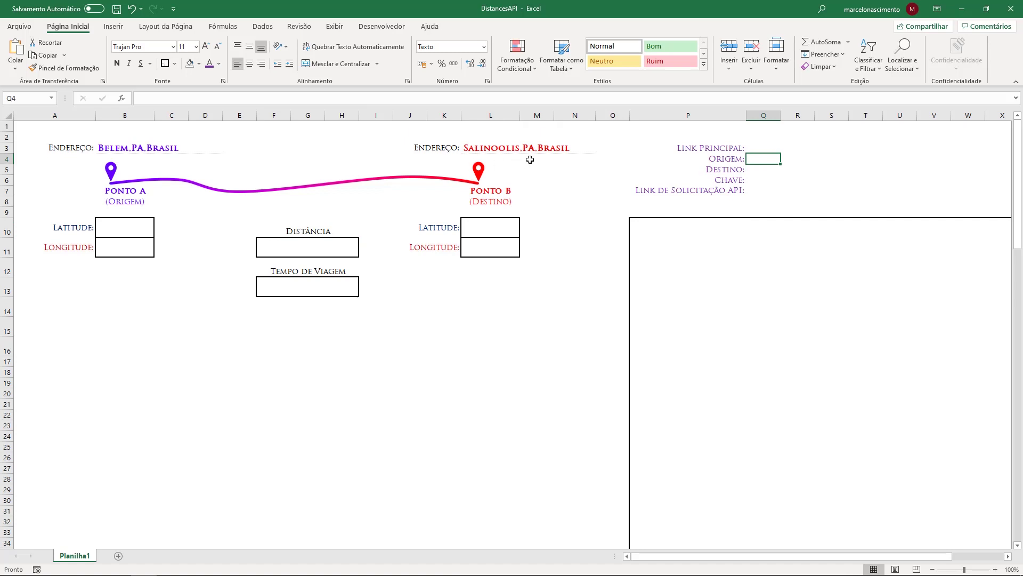
{"action": "left_click", "coordinate": [756, 180]}
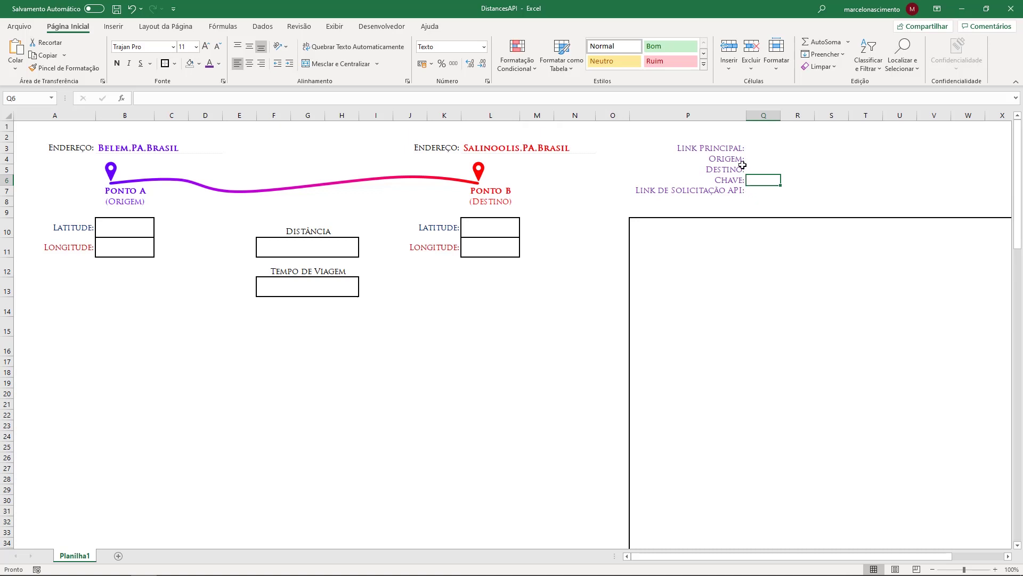
{"action": "left_click", "coordinate": [750, 149]}
{"action": "left_click", "coordinate": [753, 191]}
{"action": "left_click", "coordinate": [756, 145]}
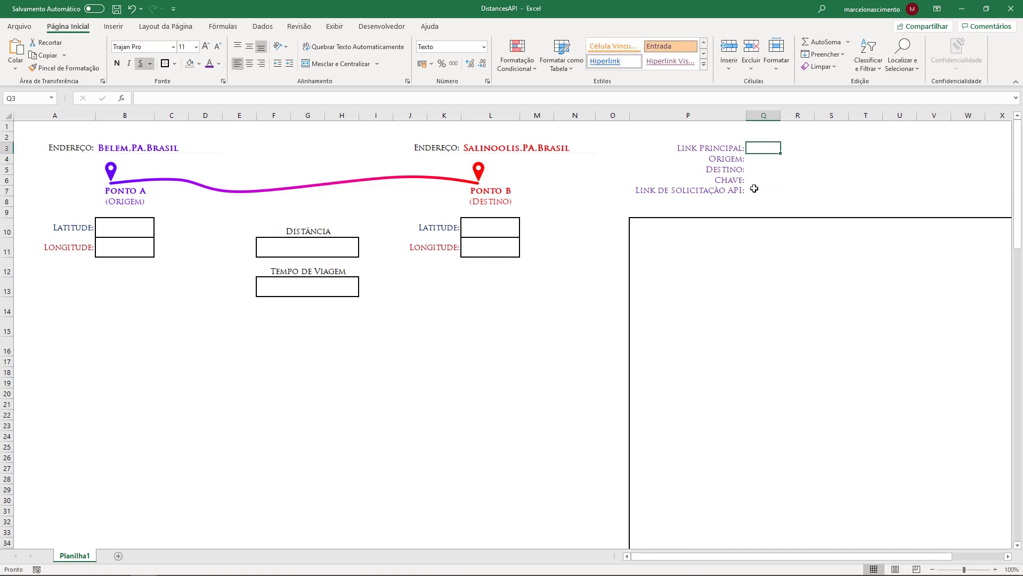
{"action": "left_click", "coordinate": [755, 190]}
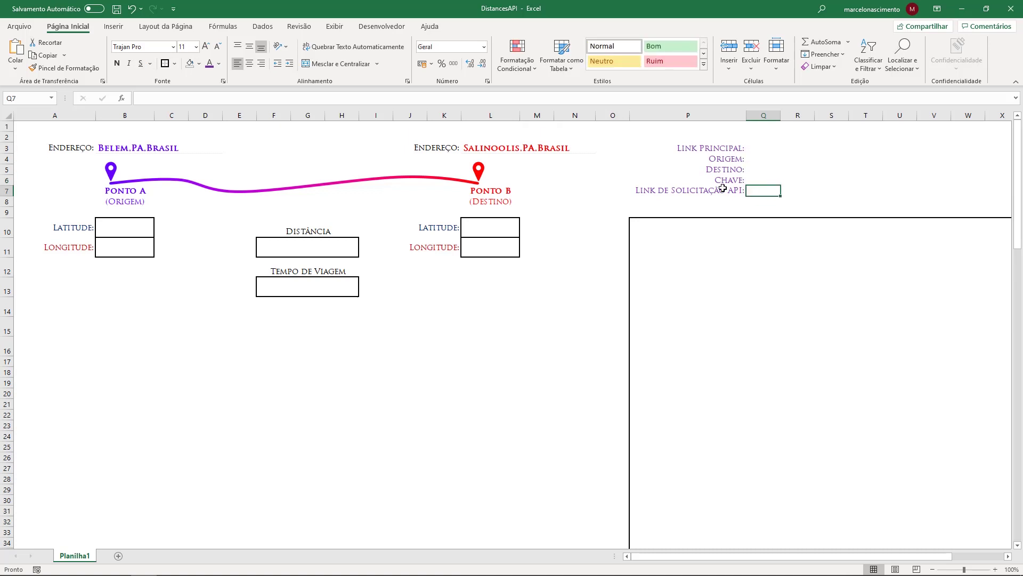
{"action": "left_click", "coordinate": [754, 146]}
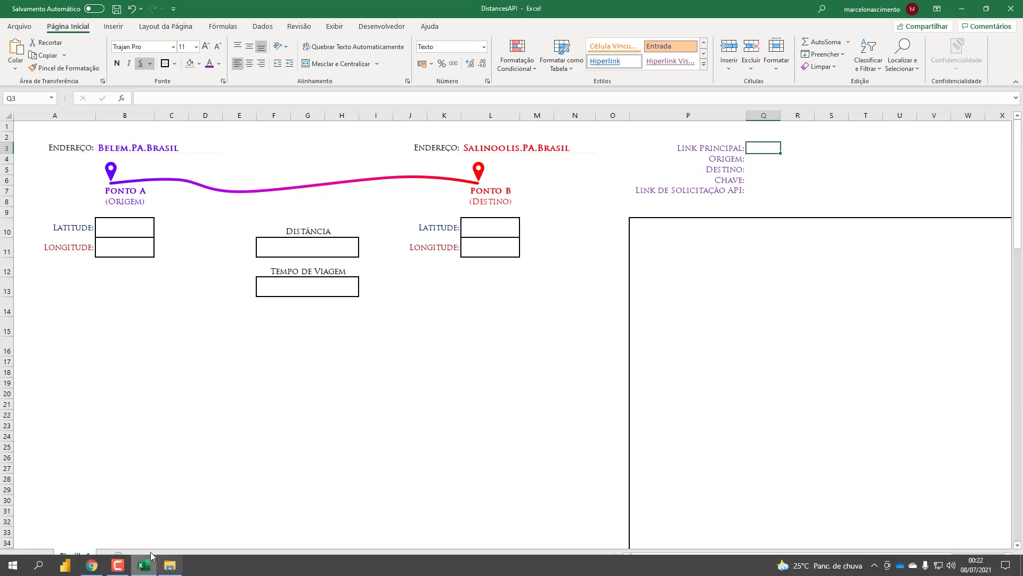
Step: Go from Google Maps Platform pricing to the Directions API documentation page
{"action": "left_click", "coordinate": [101, 564]}
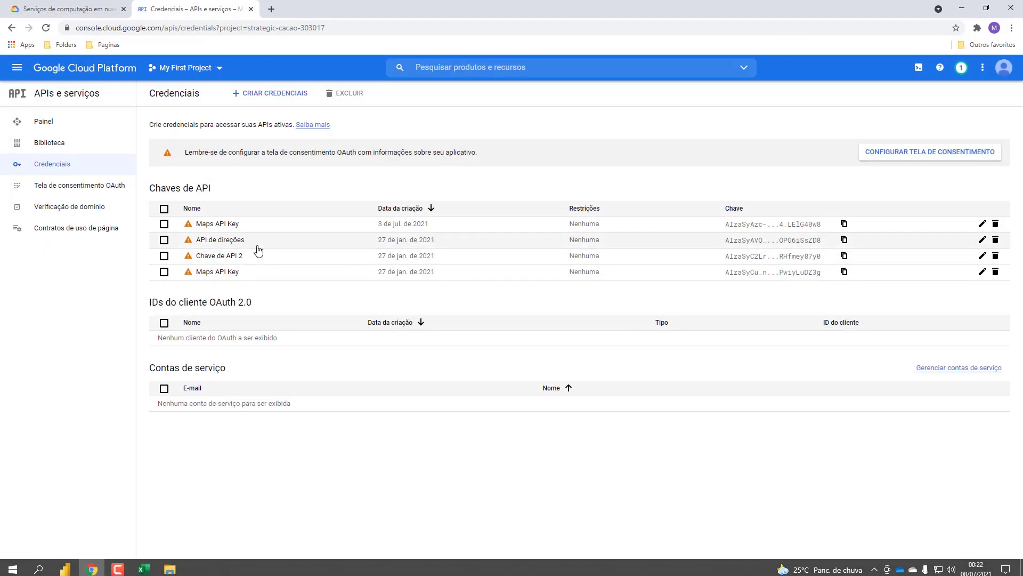
{"action": "left_click", "coordinate": [114, 10]}
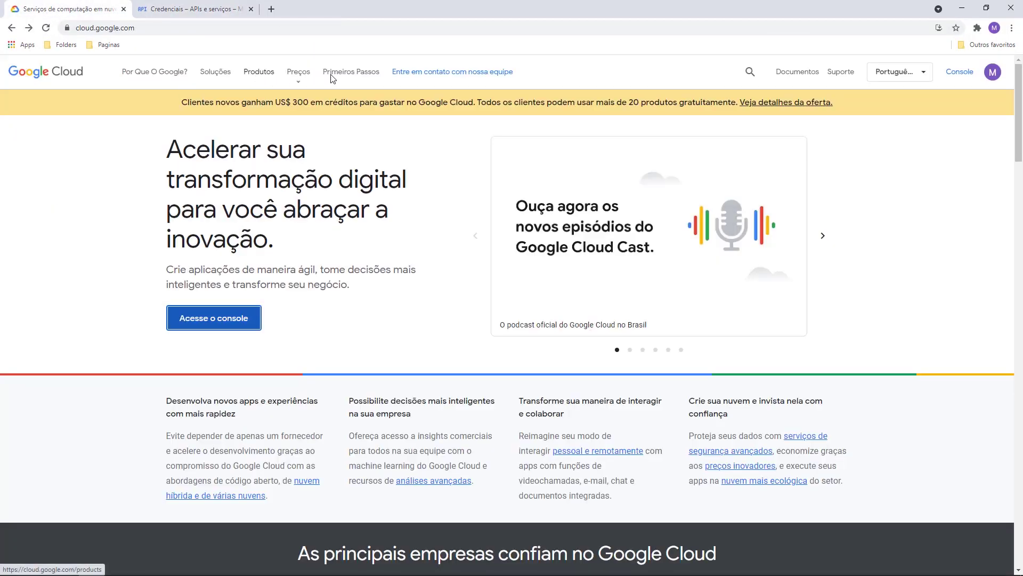
{"action": "left_click", "coordinate": [299, 73]}
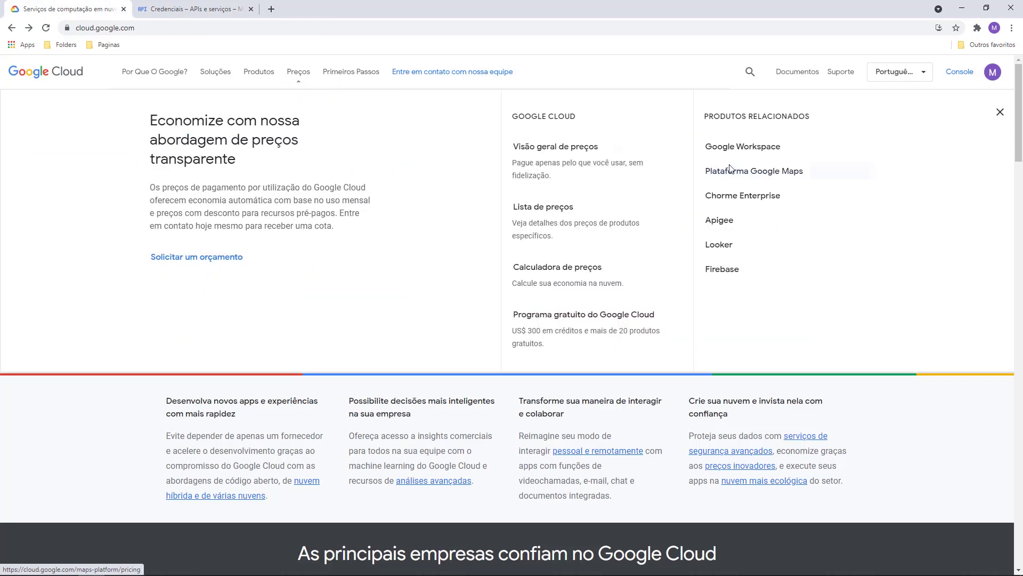
{"action": "left_click", "coordinate": [739, 180]}
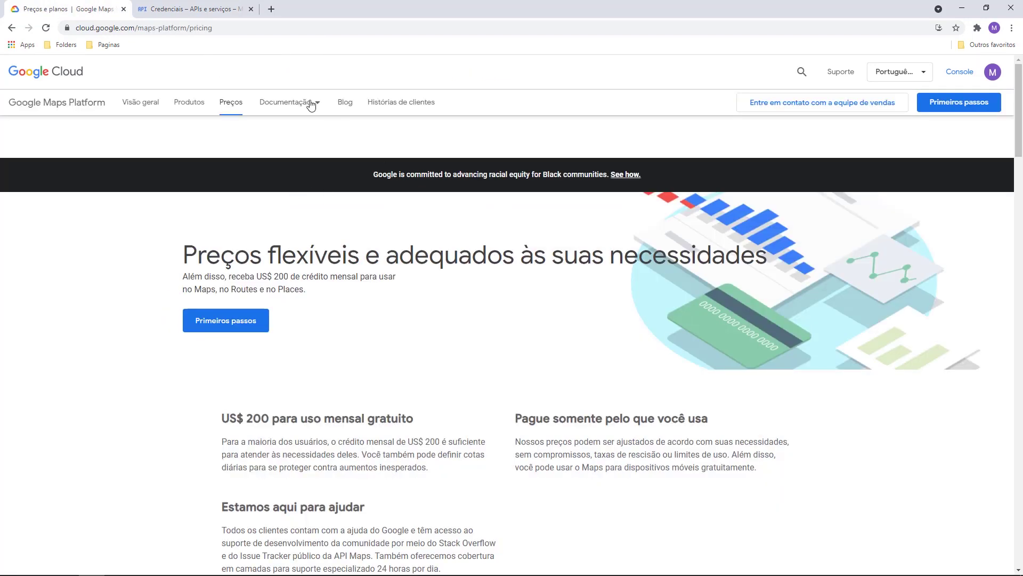
{"action": "left_click", "coordinate": [311, 104]}
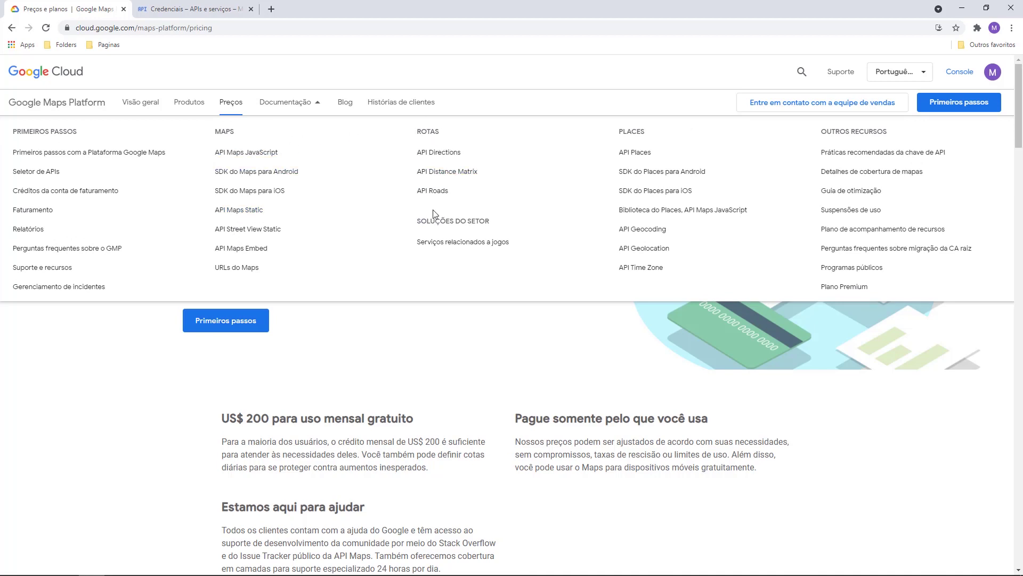
{"action": "left_click", "coordinate": [435, 155]}
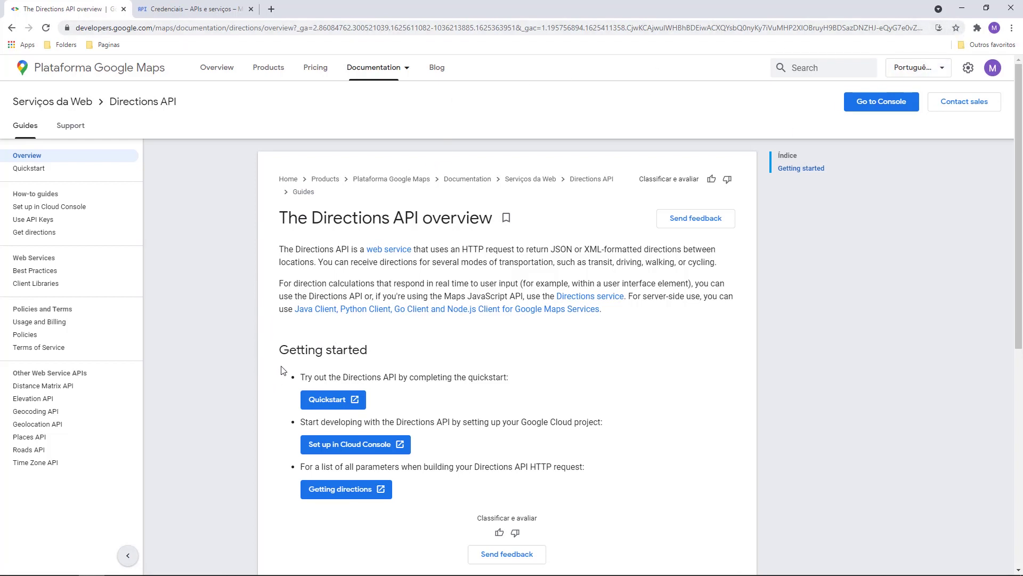
Step: Translate the Directions API documentation into Portuguese and go to the quickstart
{"action": "right_click", "coordinate": [268, 333]}
{"action": "left_click", "coordinate": [310, 455]}
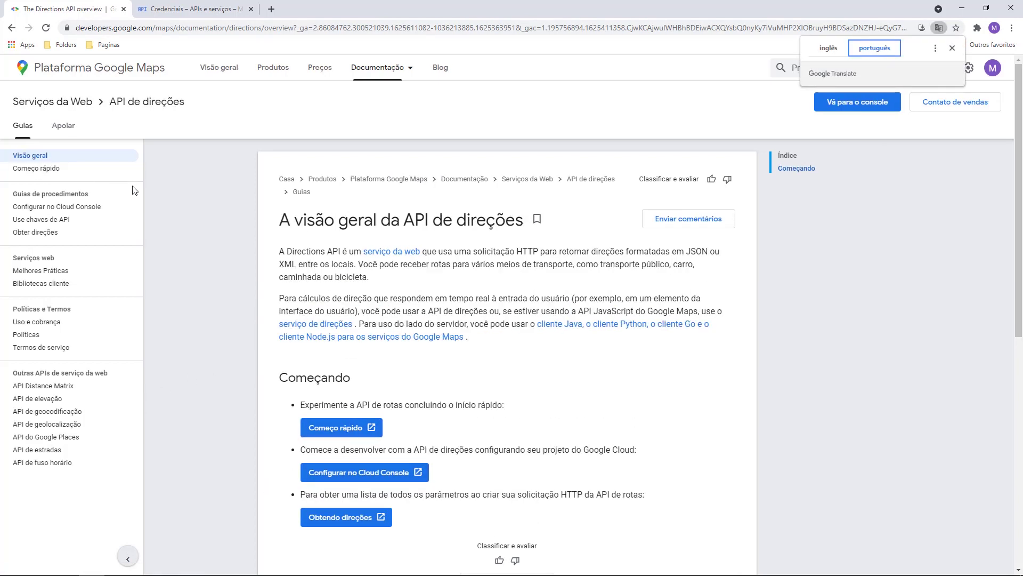
{"action": "left_click", "coordinate": [38, 170]}
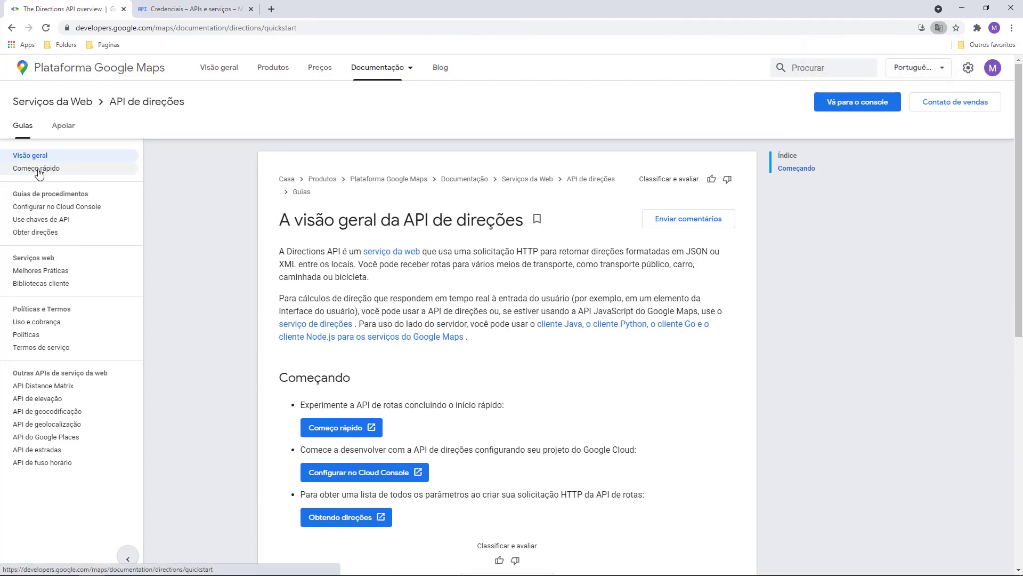
Step: Locate and highlight the origin and destination in the sample Disneyland-to-Universal Studios request URL
{"action": "scroll", "coordinate": [388, 309], "scroll_direction": "down", "scroll_amount": 4}
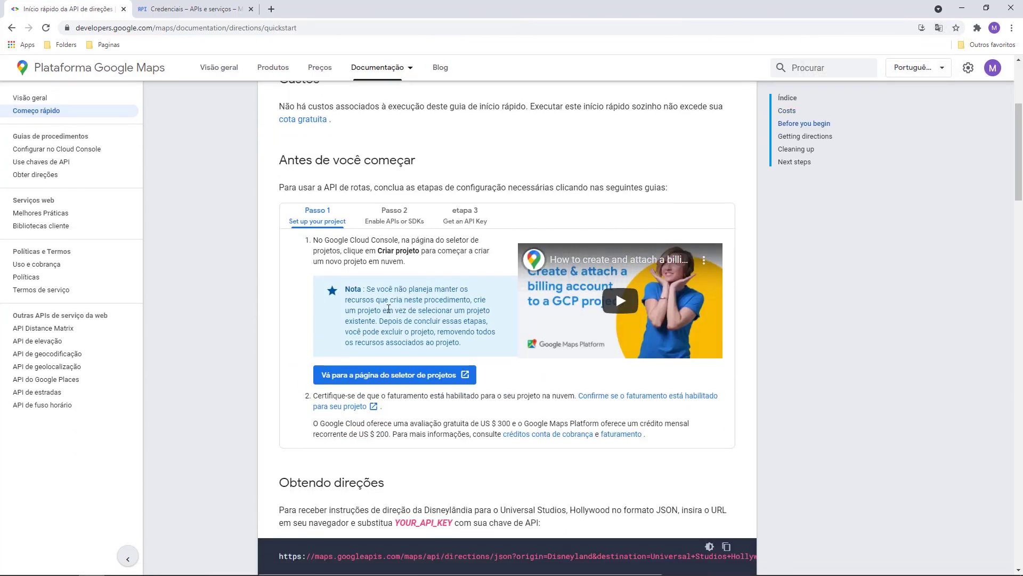
{"action": "scroll", "coordinate": [391, 309], "scroll_direction": "down", "scroll_amount": 7}
{"action": "scroll", "coordinate": [375, 333], "scroll_direction": "up", "scroll_amount": 3}
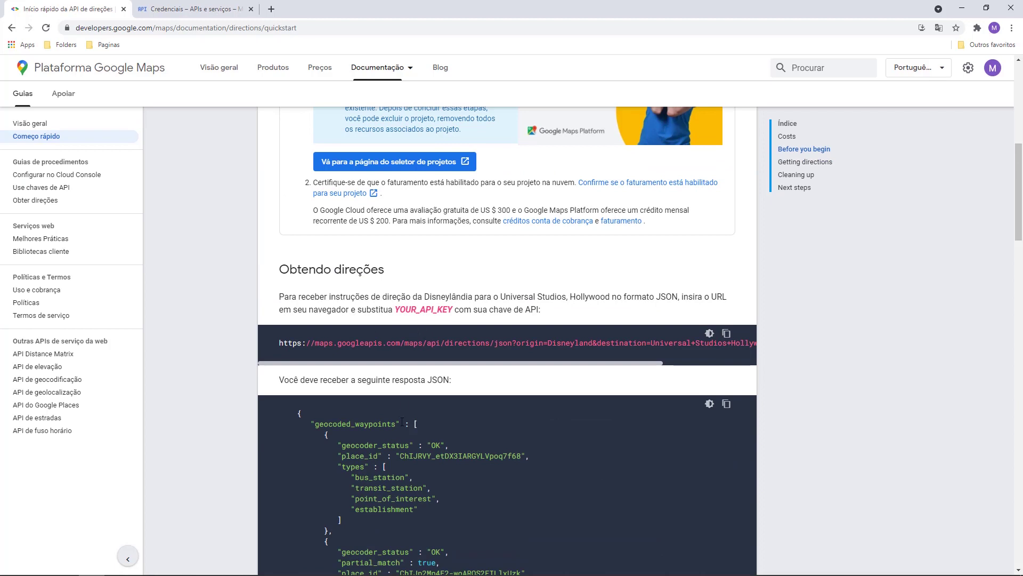
{"action": "scroll", "coordinate": [409, 431], "scroll_direction": "down", "scroll_amount": 2}
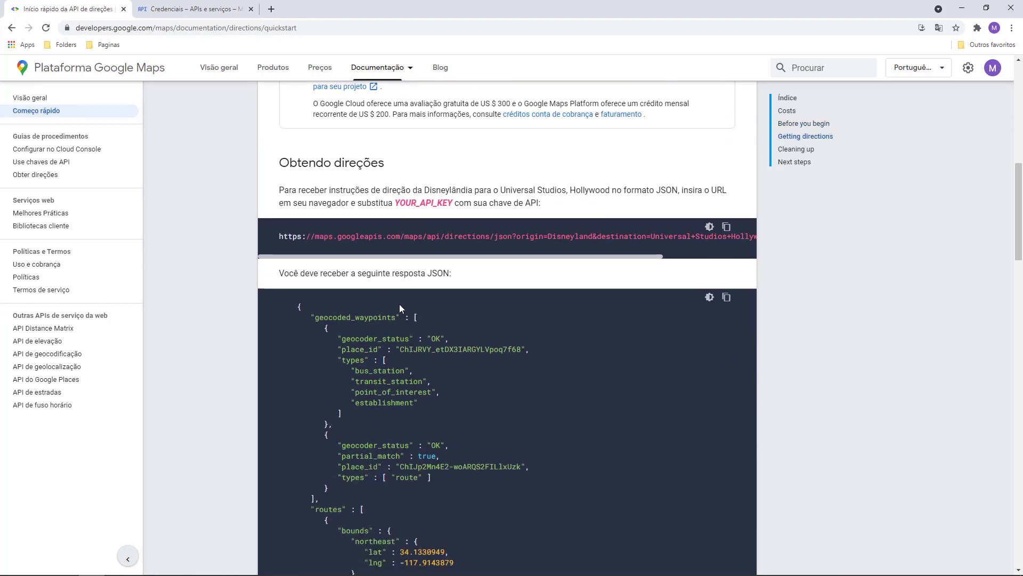
{"action": "scroll", "coordinate": [400, 307], "scroll_direction": "up", "scroll_amount": 1}
{"action": "scroll", "coordinate": [405, 303], "scroll_direction": "down", "scroll_amount": 1}
{"action": "scroll", "coordinate": [414, 301], "scroll_direction": "down", "scroll_amount": 1}
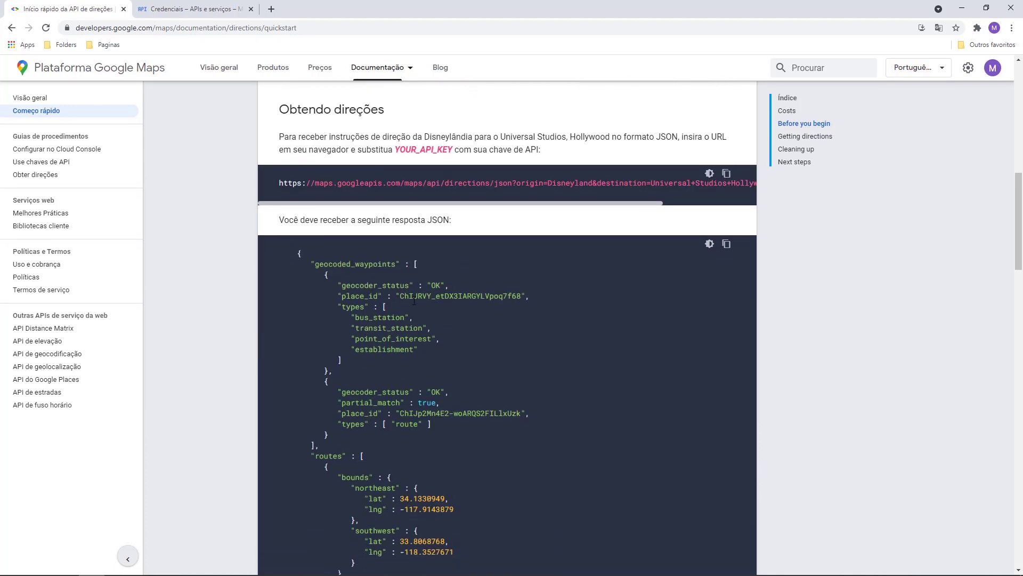
{"action": "scroll", "coordinate": [445, 298], "scroll_direction": "down", "scroll_amount": 2}
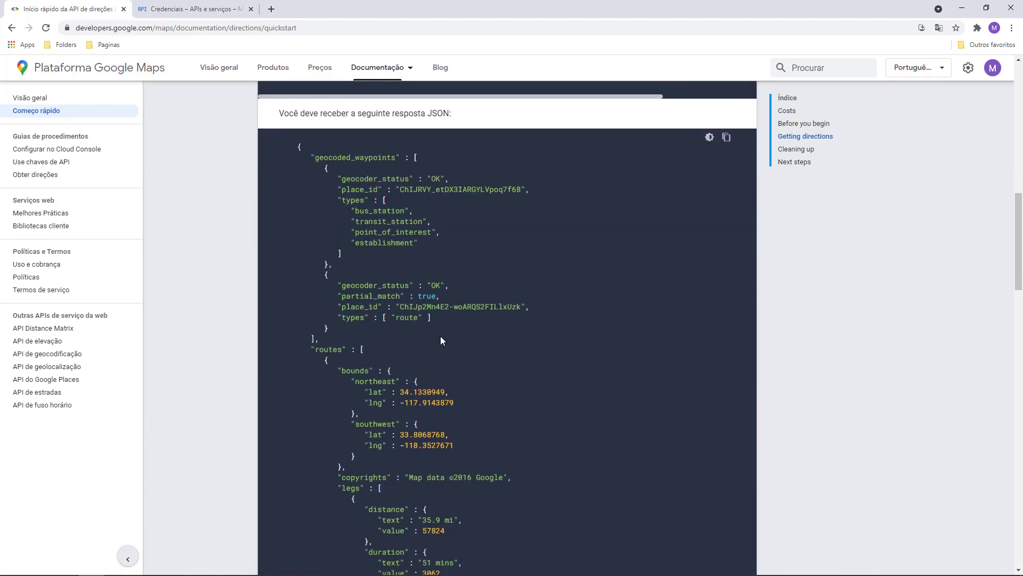
{"action": "scroll", "coordinate": [440, 335], "scroll_direction": "up", "scroll_amount": 4}
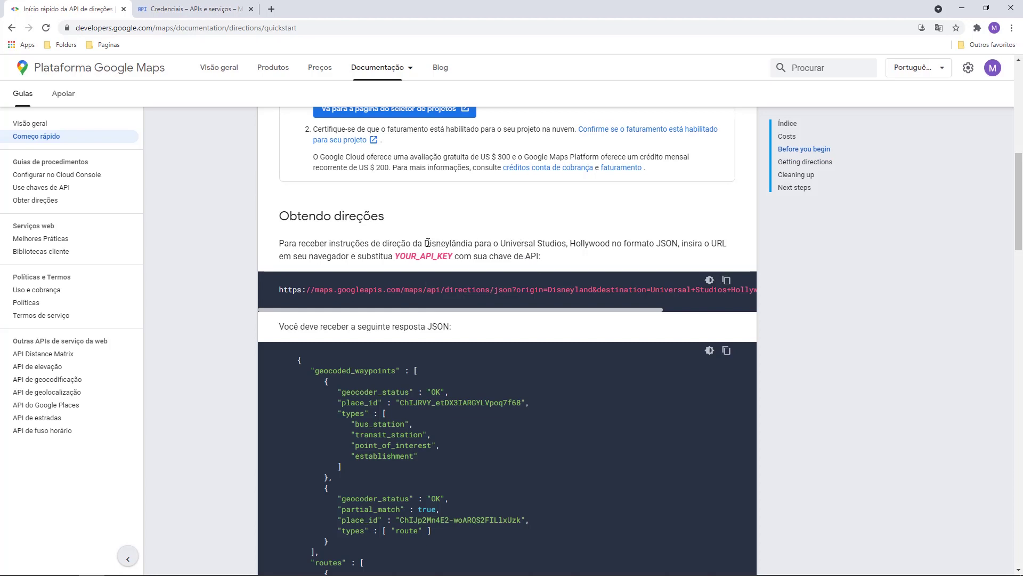
{"action": "left_click_drag", "start_coordinate": [426, 243], "coordinate": [612, 241]}
{"action": "left_click_drag", "start_coordinate": [544, 290], "coordinate": [607, 310]}
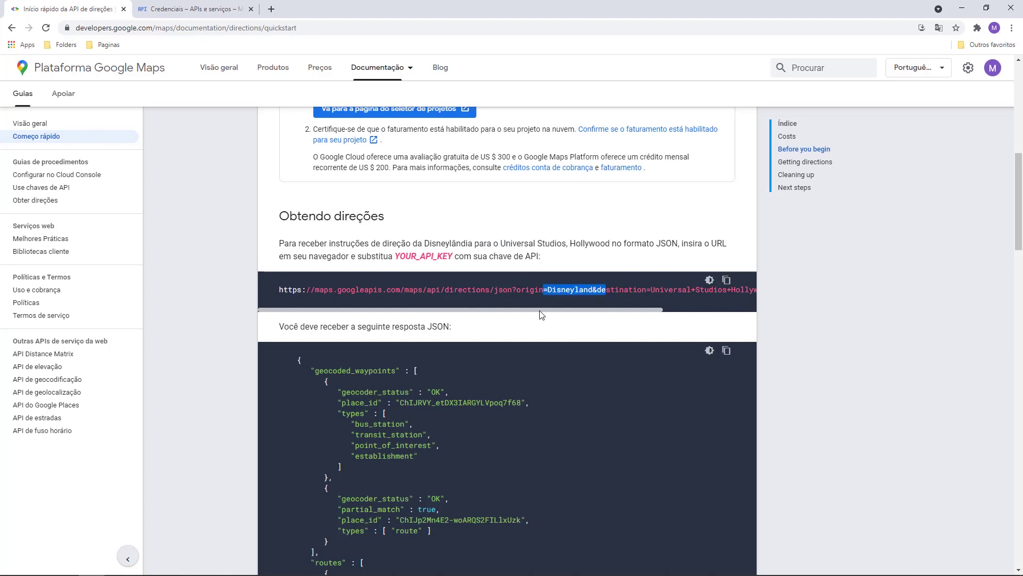
{"action": "left_click_drag", "start_coordinate": [541, 310], "coordinate": [667, 312]}
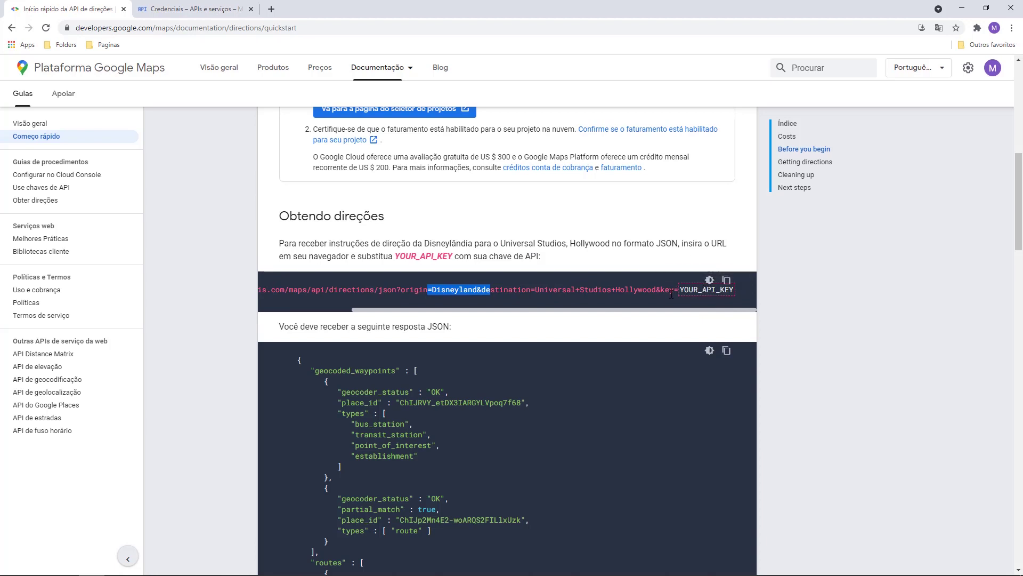
Step: Paste the copied sample request URL into a new tab and mark the YOUR_API_KEY placeholder
{"action": "left_click", "coordinate": [727, 280]}
{"action": "left_click", "coordinate": [271, 9]}
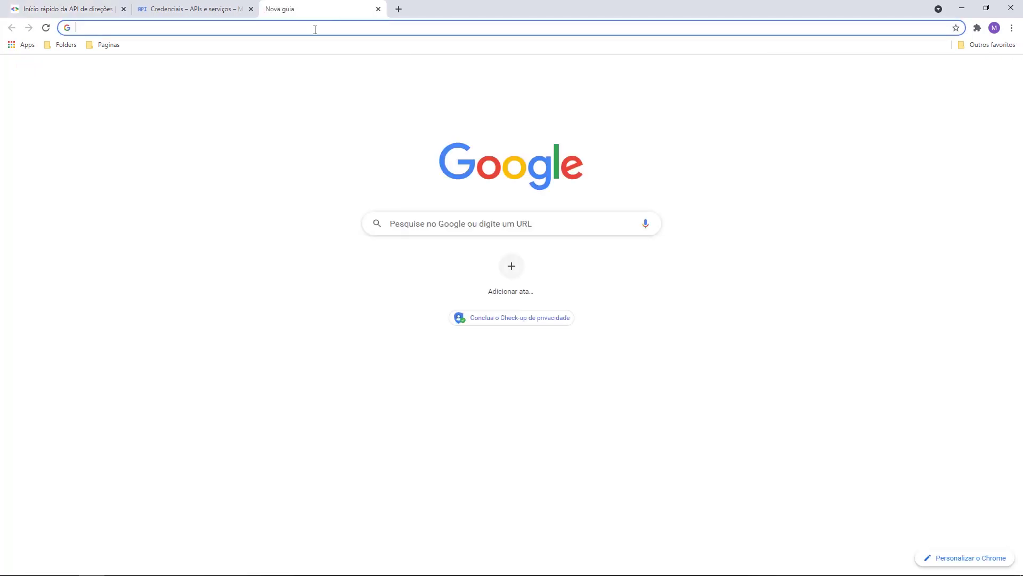
{"action": "key", "text": "ctrl+v"}
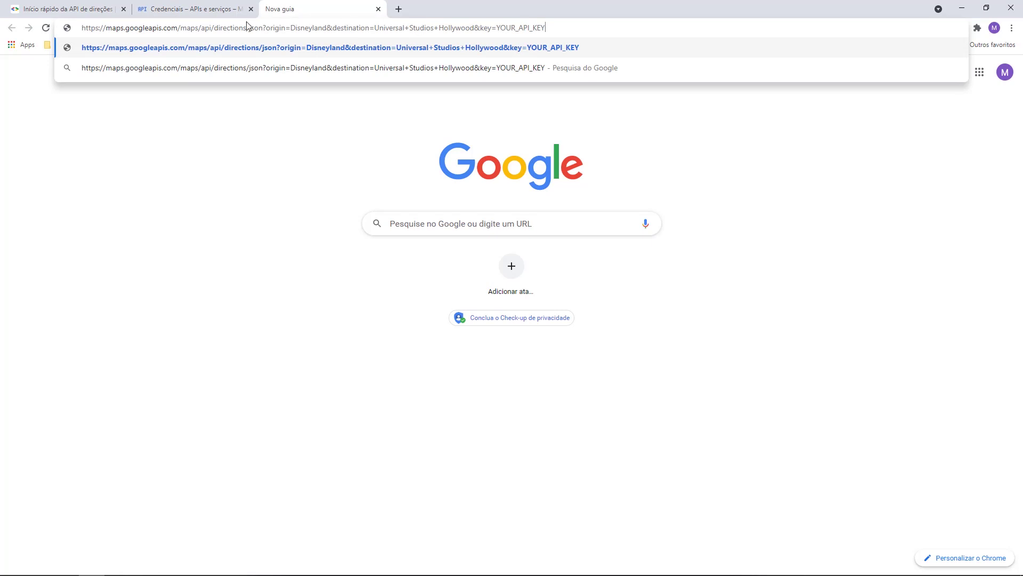
{"action": "left_click_drag", "start_coordinate": [545, 28], "coordinate": [502, 25]}
Step: Replace YOUR_API_KEY with the copied Credentials key and run the Directions request
{"action": "left_click", "coordinate": [181, 9]}
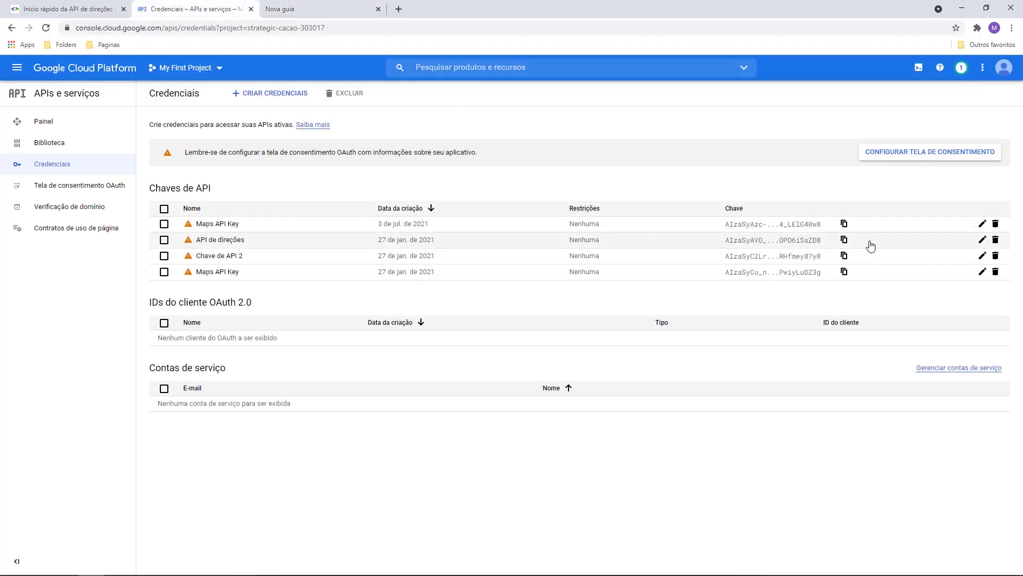
{"action": "left_click", "coordinate": [845, 241]}
{"action": "left_click", "coordinate": [303, 9]}
{"action": "left_click", "coordinate": [560, 28]}
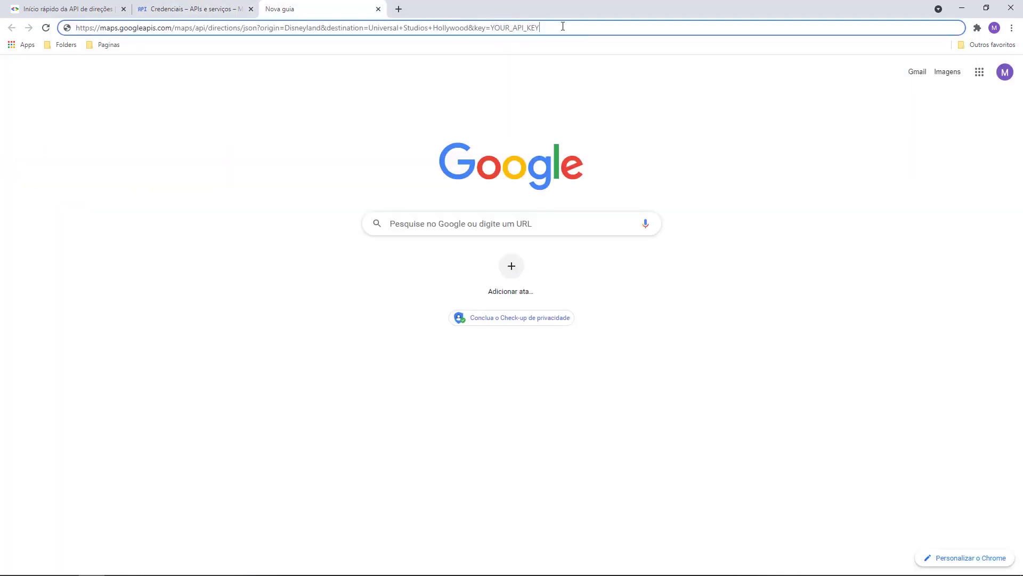
{"action": "double_click", "coordinate": [523, 27]}
{"action": "key", "text": "ctrl+v"}
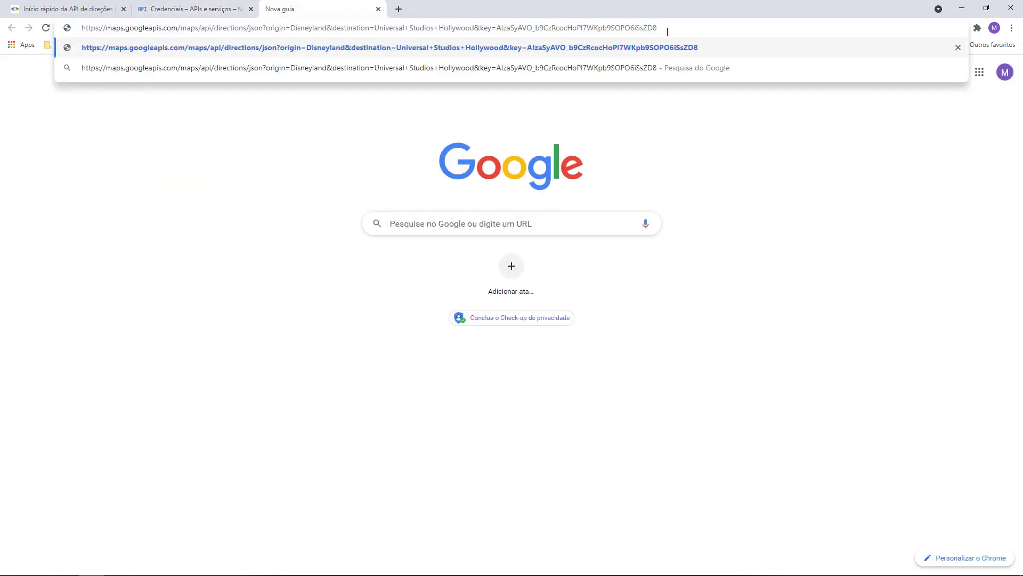
{"action": "key", "text": "Return"}
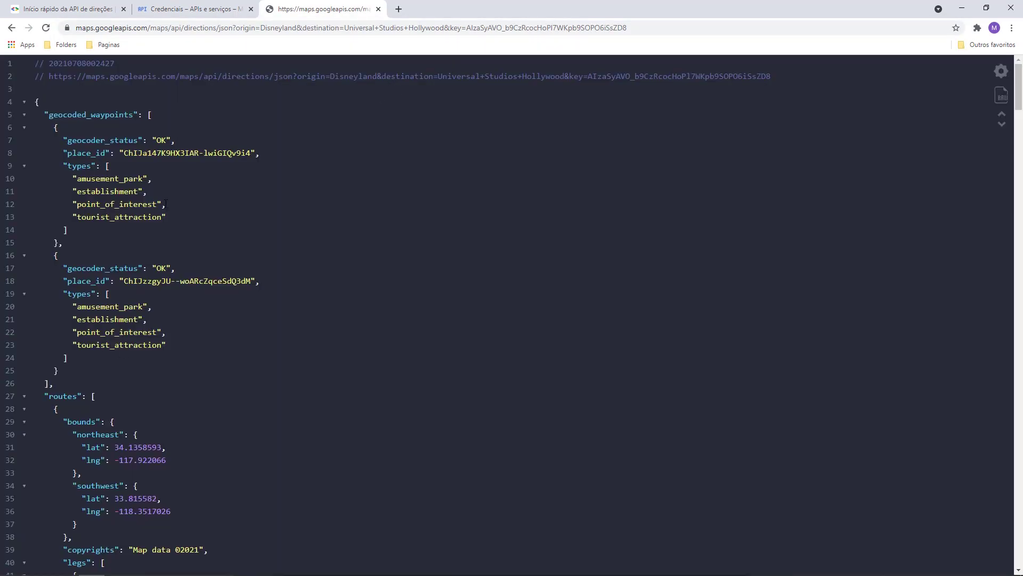
{"action": "scroll", "coordinate": [135, 154], "scroll_direction": "down", "scroll_amount": 17}
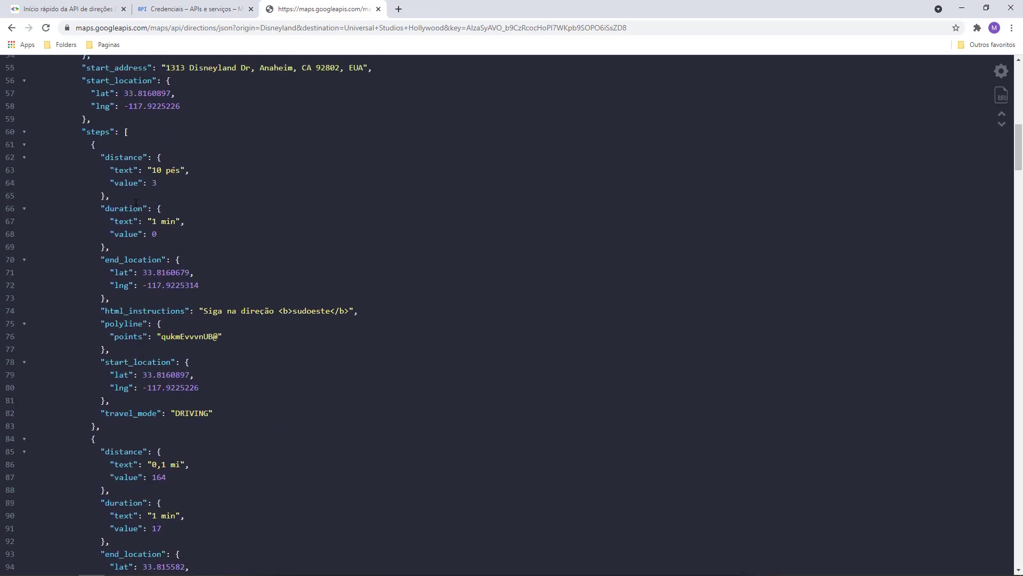
{"action": "scroll", "coordinate": [135, 205], "scroll_direction": "down", "scroll_amount": 13}
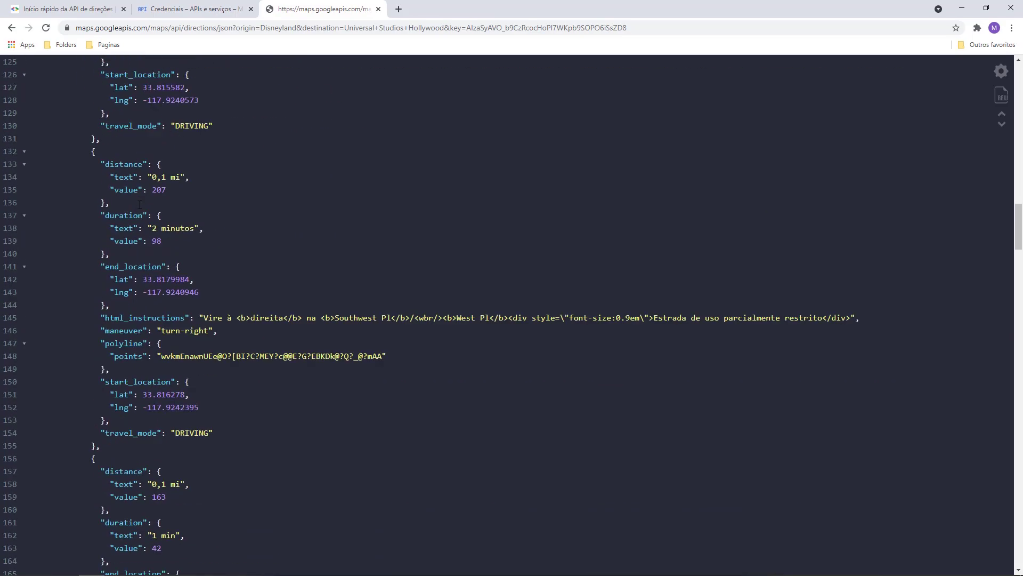
{"action": "scroll", "coordinate": [140, 204], "scroll_direction": "down", "scroll_amount": 3}
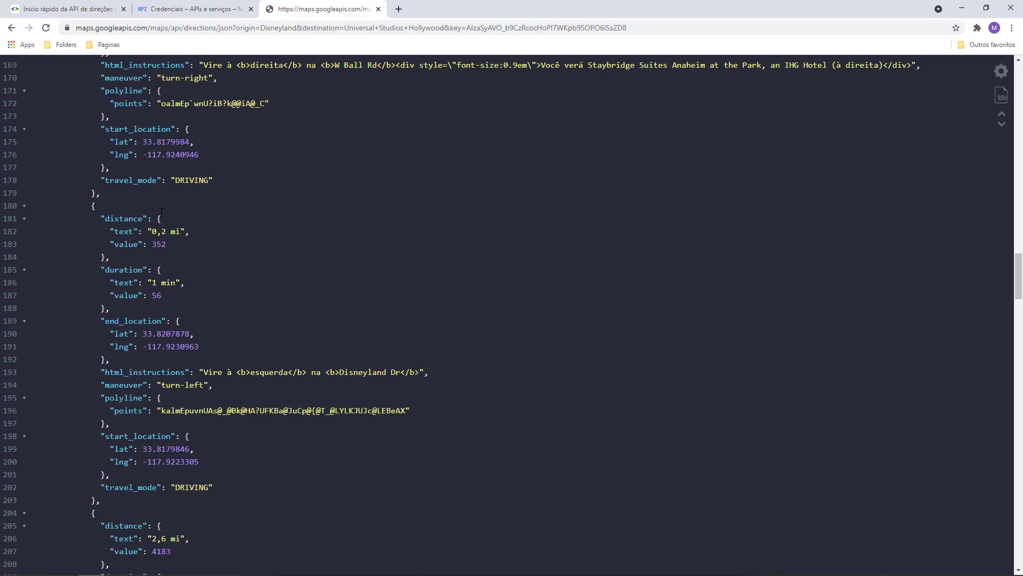
{"action": "scroll", "coordinate": [168, 212], "scroll_direction": "up", "scroll_amount": 20}
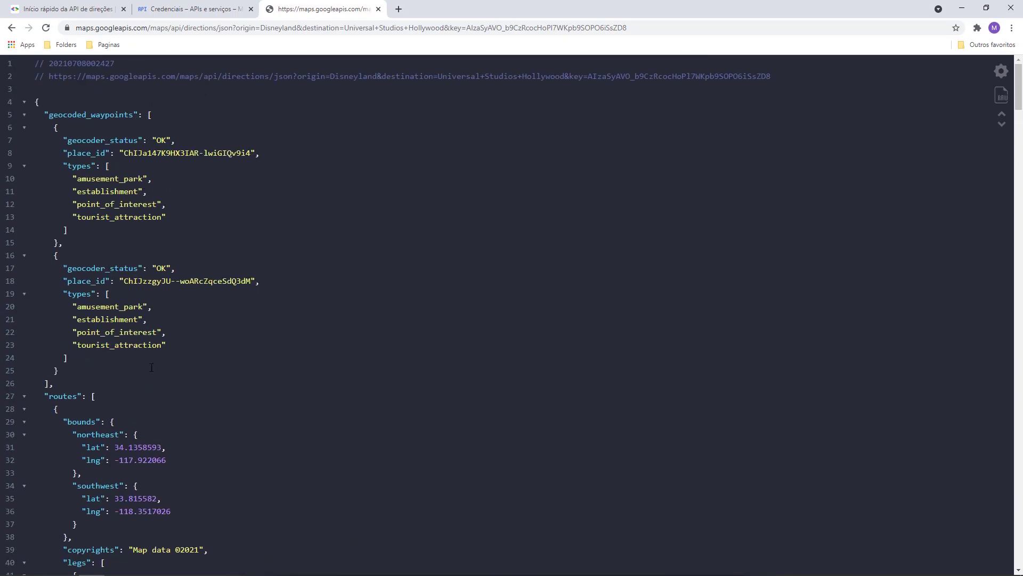
{"action": "scroll", "coordinate": [135, 427], "scroll_direction": "down", "scroll_amount": 4}
{"action": "scroll", "coordinate": [165, 380], "scroll_direction": "down", "scroll_amount": 3}
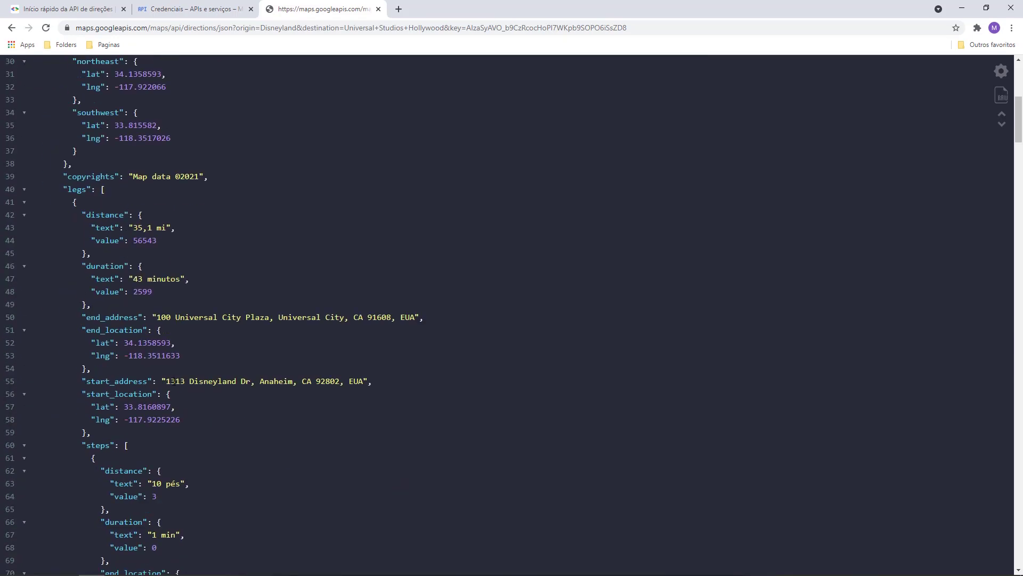
{"action": "scroll", "coordinate": [171, 469], "scroll_direction": "up", "scroll_amount": 7}
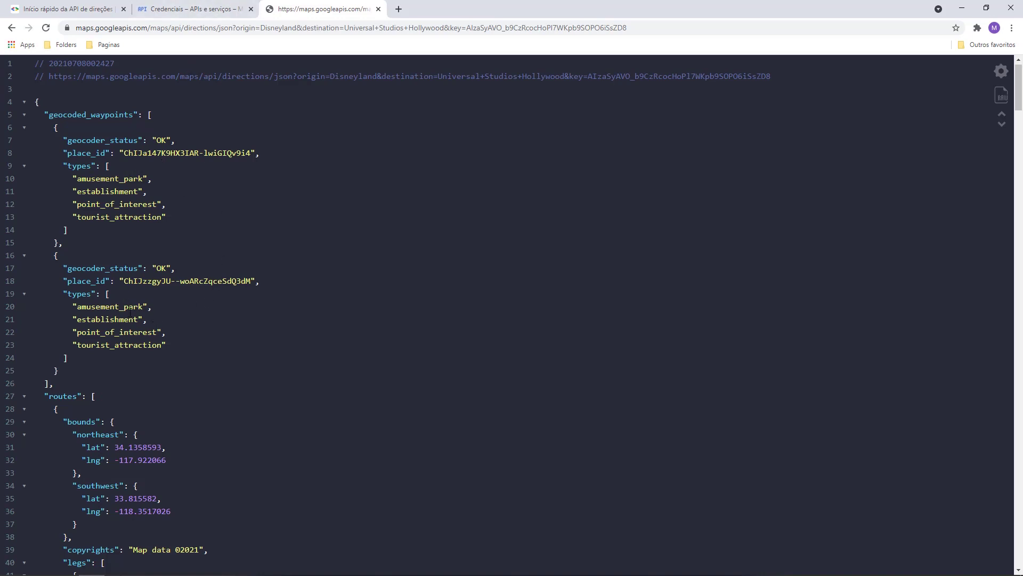
{"action": "left_click", "coordinate": [223, 5]}
{"action": "left_click", "coordinate": [325, 9]}
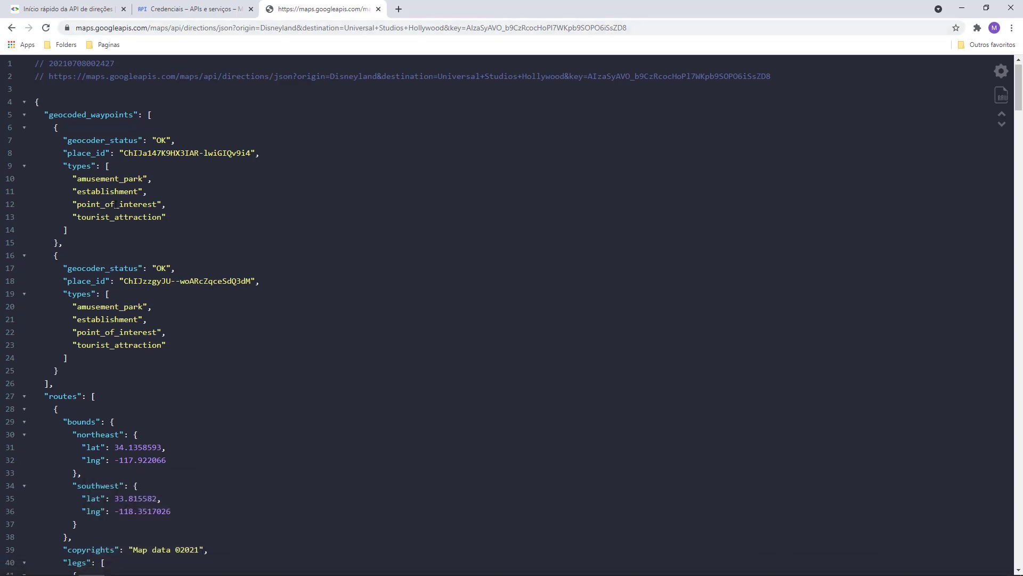
{"action": "left_click", "coordinate": [681, 25]}
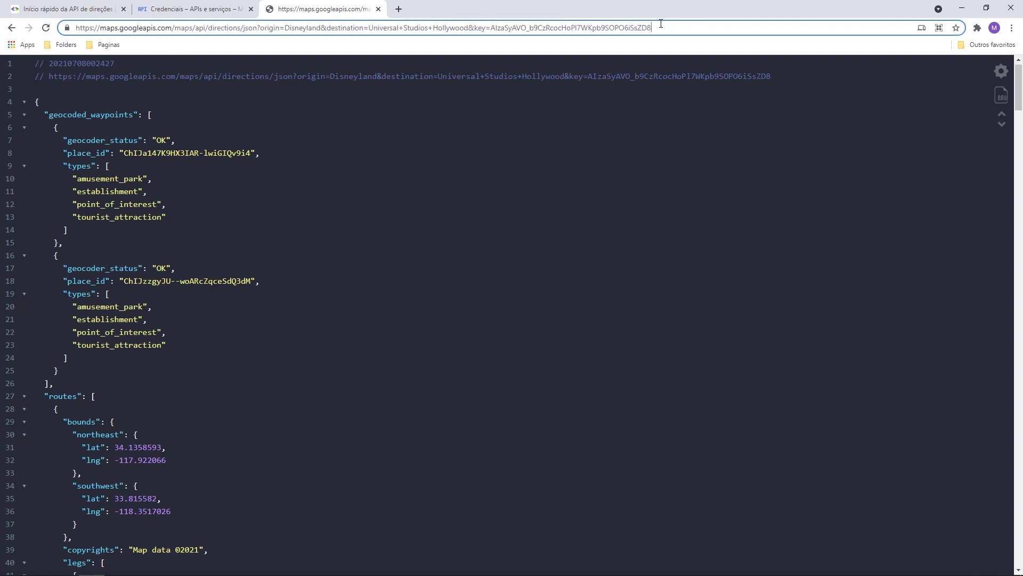
Step: Load the Directions request URL in a new tab with json changed to xml, plus a blank tab
{"action": "left_click_drag", "start_coordinate": [651, 28], "coordinate": [22, 36]}
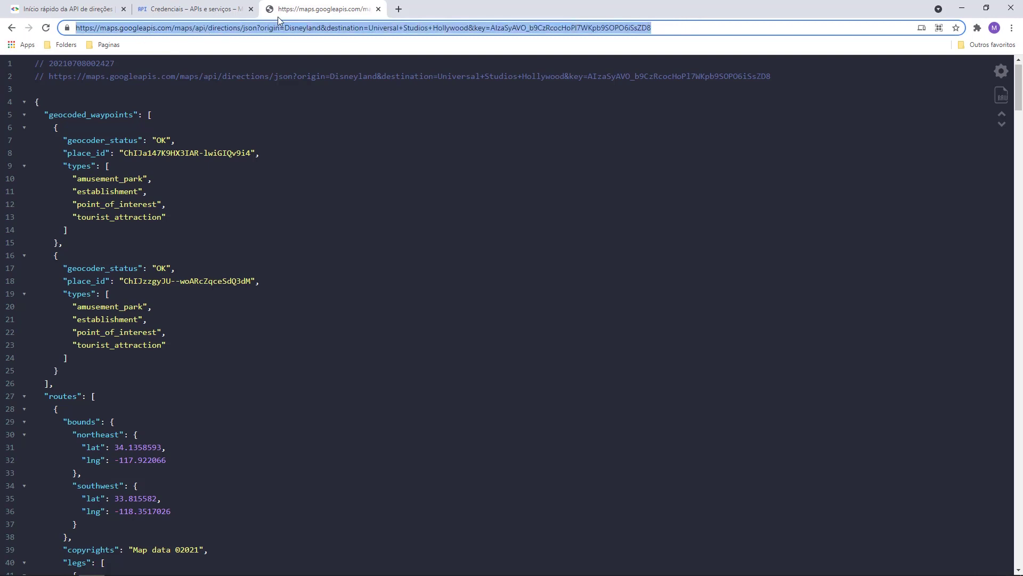
{"action": "key", "text": "ctrl+c"}
{"action": "key", "text": "ctrl+t"}
{"action": "left_click", "coordinate": [361, 28]}
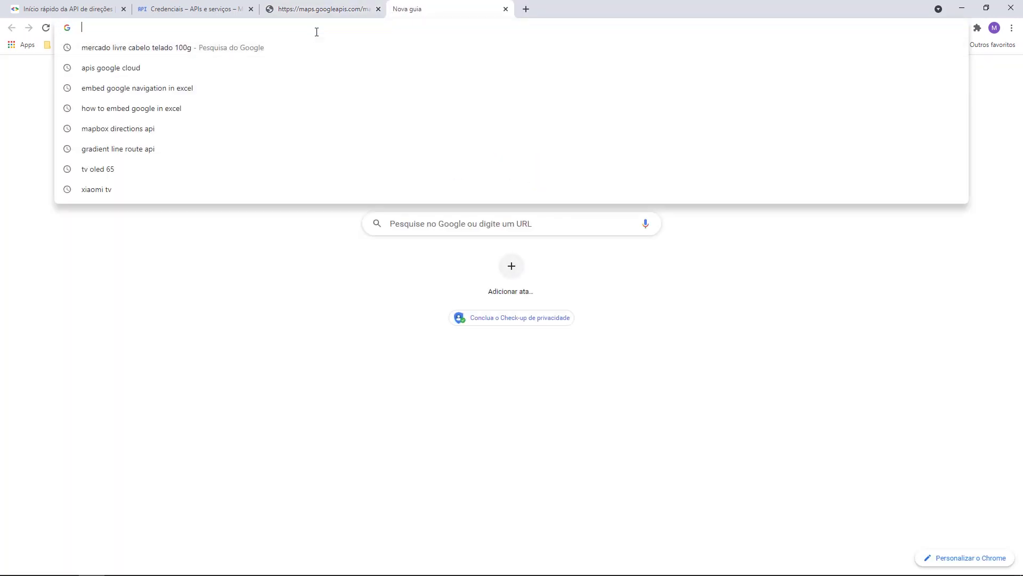
{"action": "key", "text": "ctrl+v"}
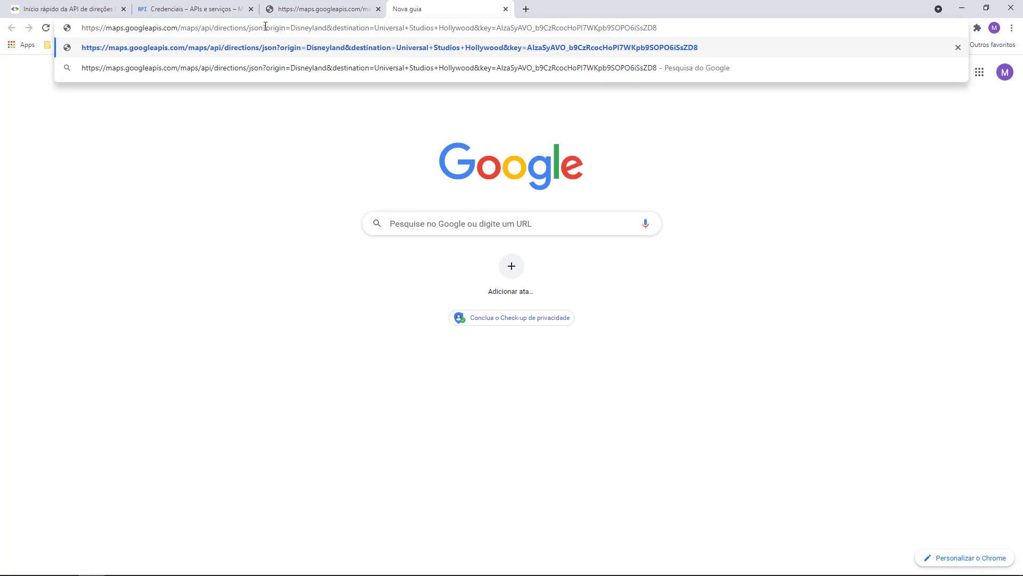
{"action": "left_click_drag", "start_coordinate": [263, 27], "coordinate": [250, 27]}
{"action": "type", "text": "xml"}
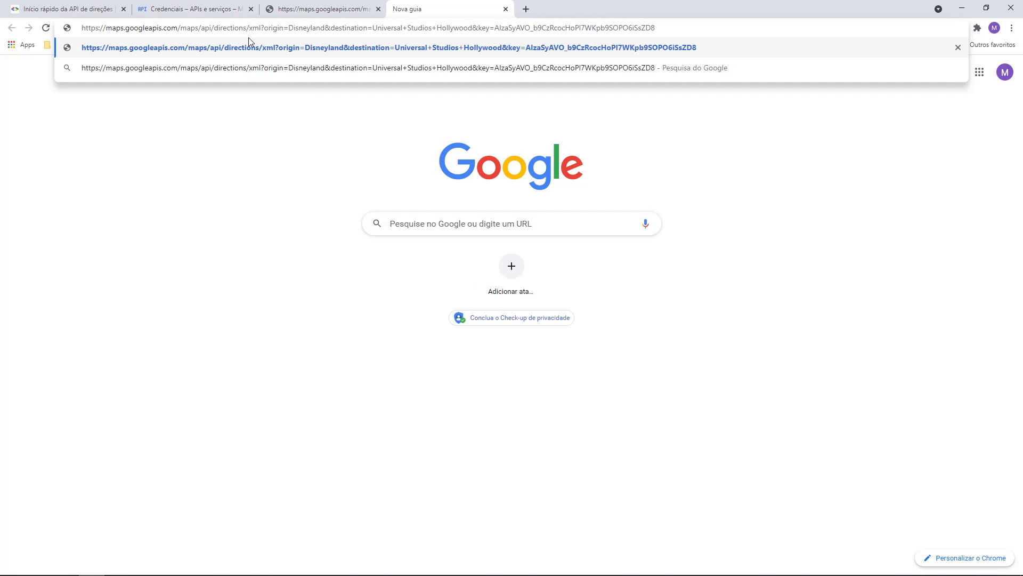
{"action": "key", "text": "Return"}
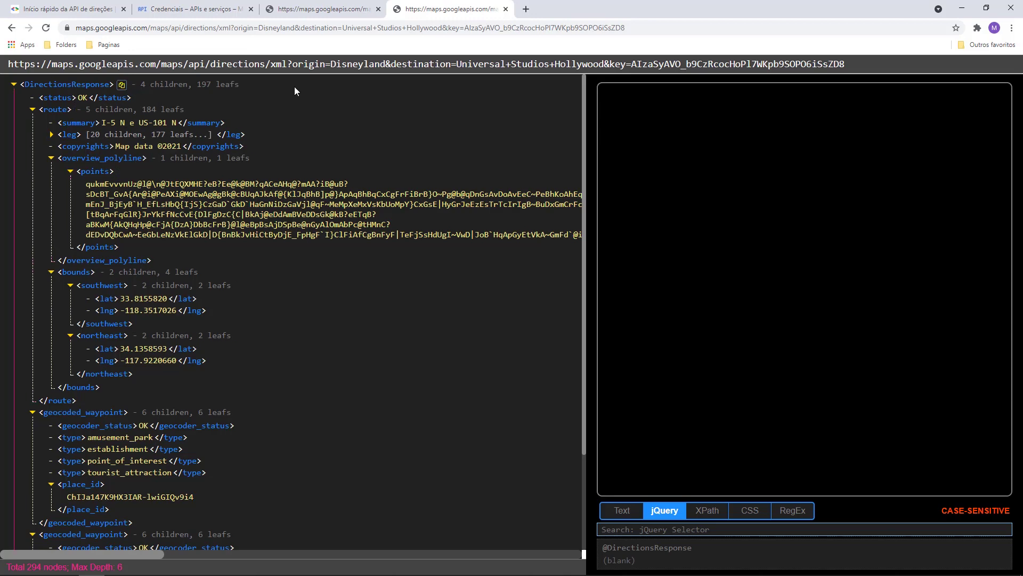
{"action": "left_click", "coordinate": [525, 9]}
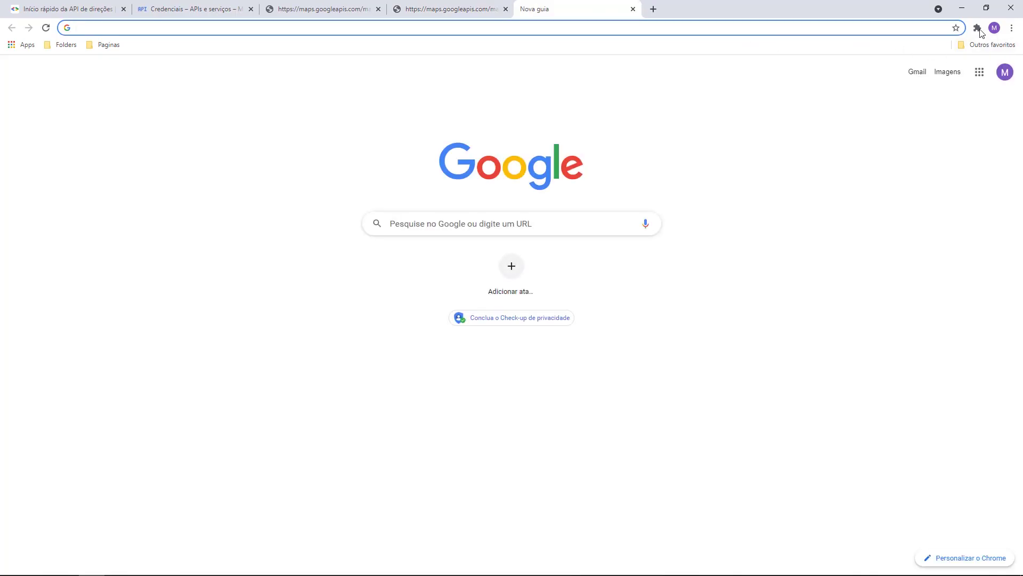
Step: Expand the leg node in the XML response and compare it with the JSON response
{"action": "left_click", "coordinate": [977, 28]}
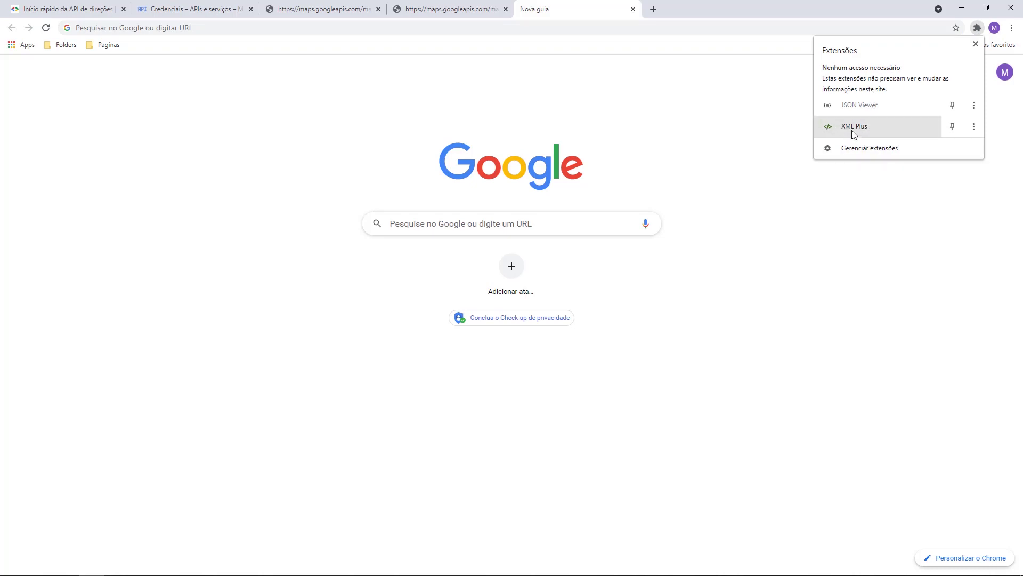
{"action": "left_click", "coordinate": [426, 4]}
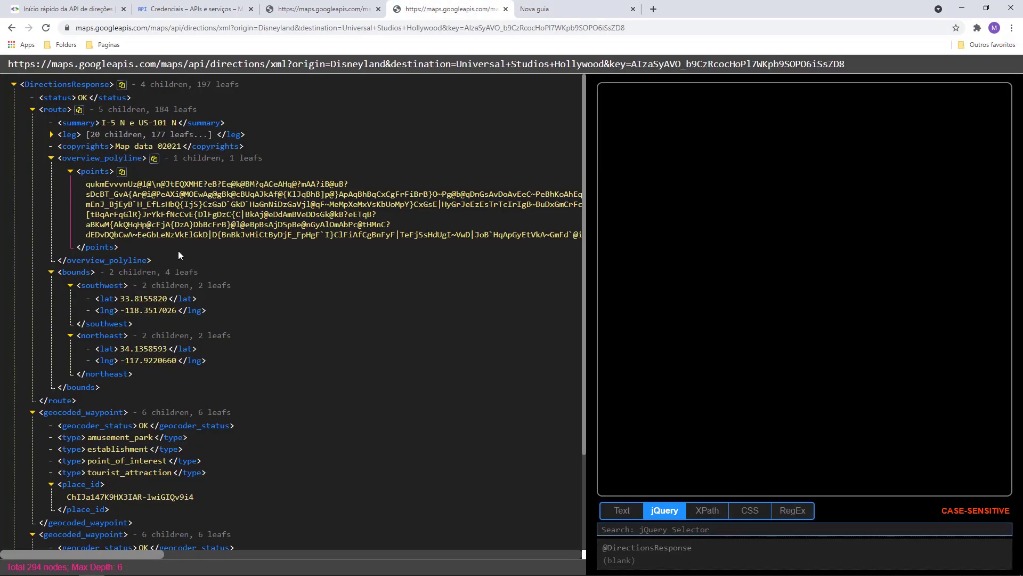
{"action": "left_click", "coordinate": [53, 136]}
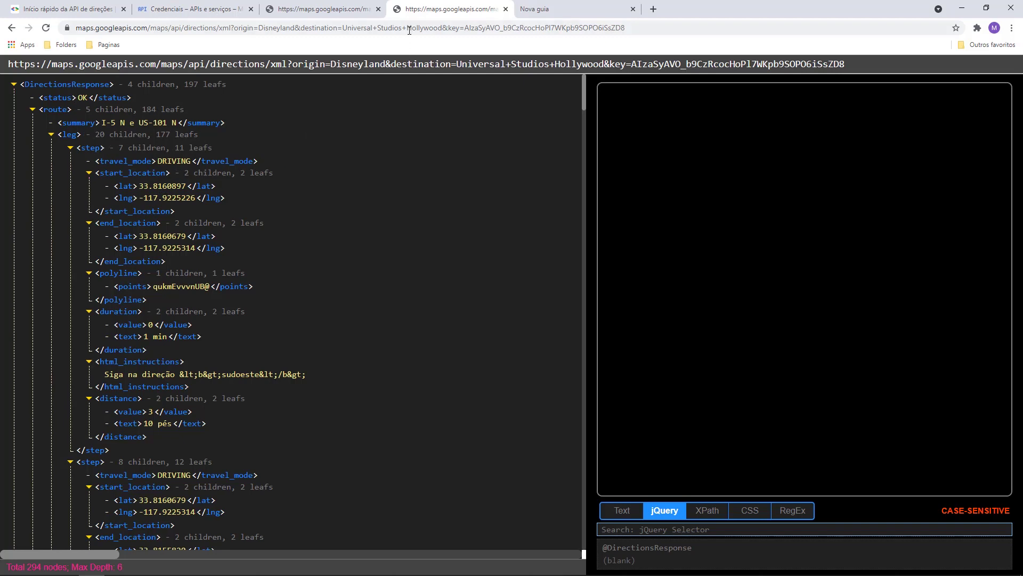
{"action": "left_click", "coordinate": [330, 9]}
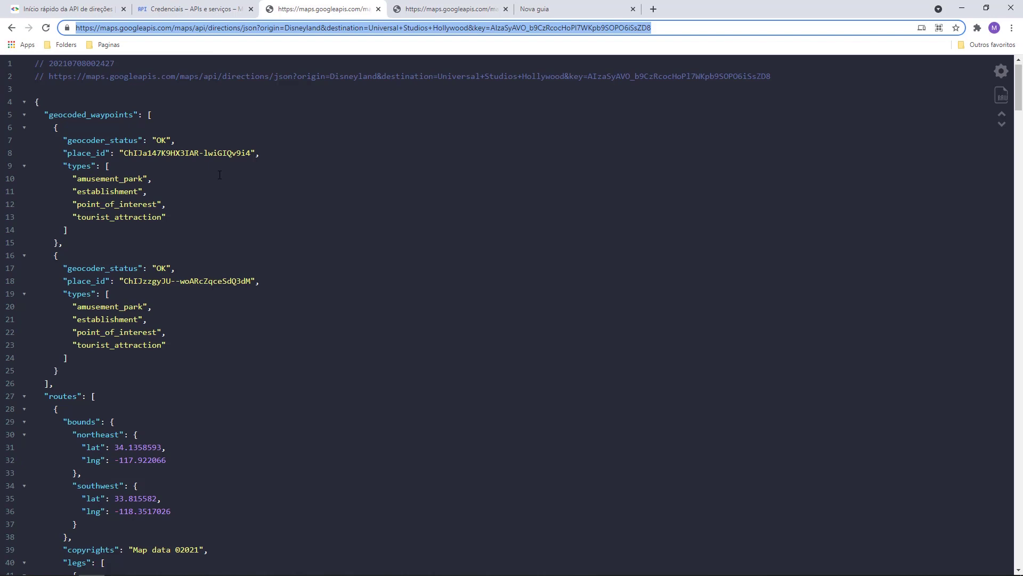
{"action": "left_click", "coordinate": [423, 13]}
{"action": "left_click", "coordinate": [319, 10]}
{"action": "left_click", "coordinate": [422, 9]}
Step: Delete the API key value from the XML request URL and switch to Excel
{"action": "left_click", "coordinate": [267, 28]}
{"action": "left_click", "coordinate": [319, 28]}
{"action": "left_click", "coordinate": [369, 31]}
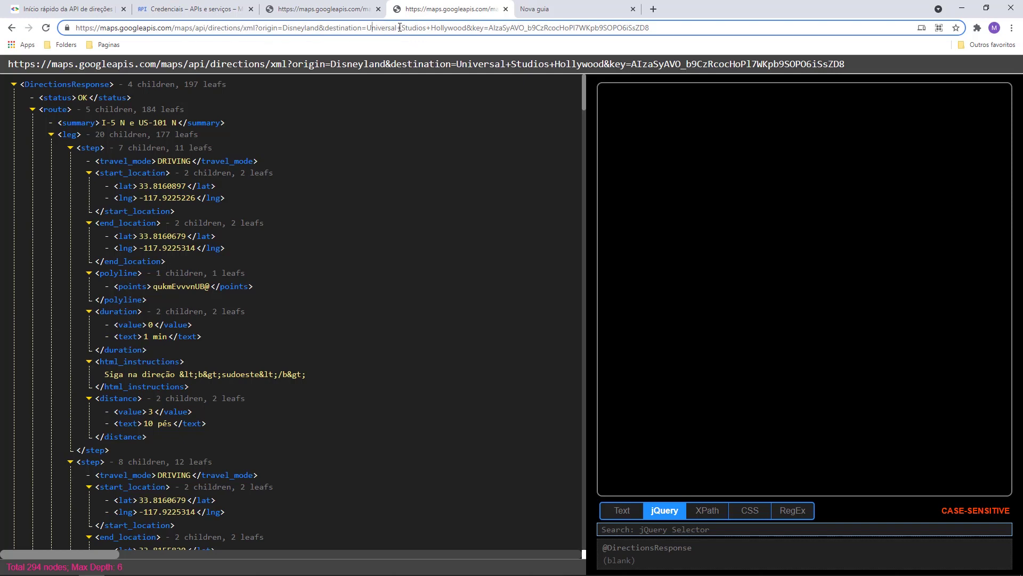
{"action": "left_click_drag", "start_coordinate": [77, 26], "coordinate": [670, 36]}
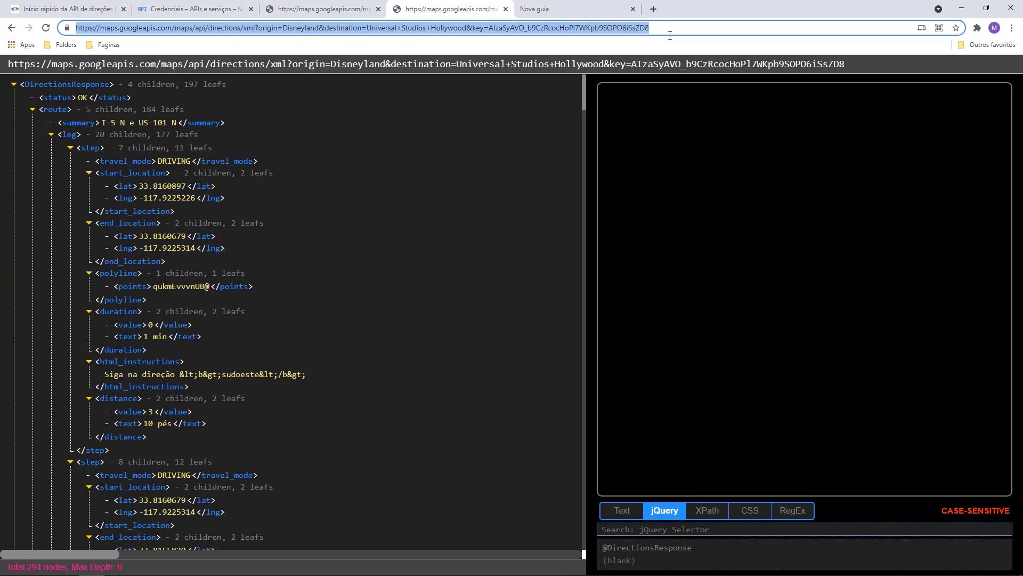
{"action": "left_click", "coordinate": [522, 28]}
{"action": "key", "text": "shift+End"}
{"action": "left_click_drag", "start_coordinate": [522, 28], "coordinate": [490, 28]}
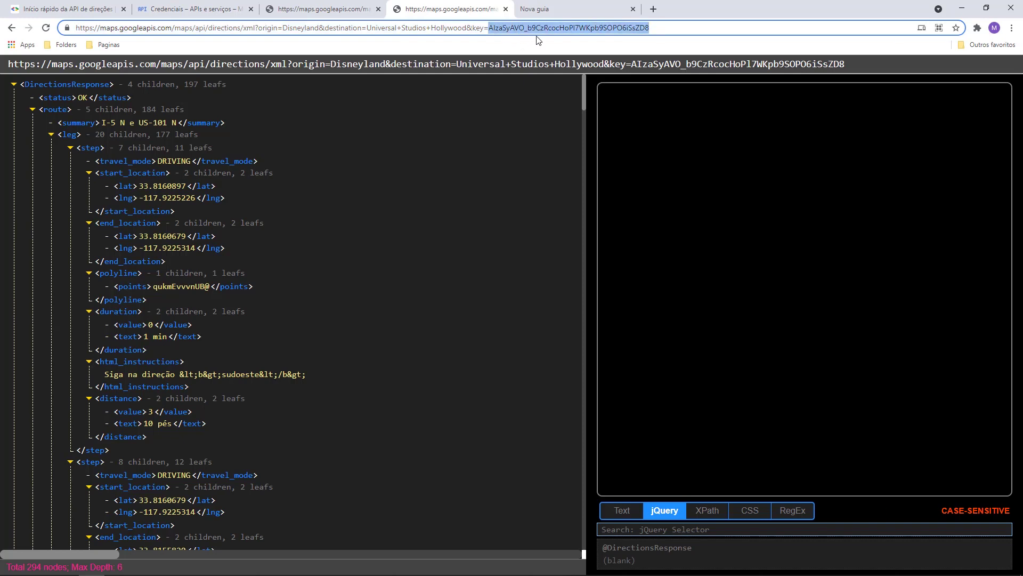
{"action": "key", "text": "BackSpace"}
{"action": "key", "text": "alt+Tab"}
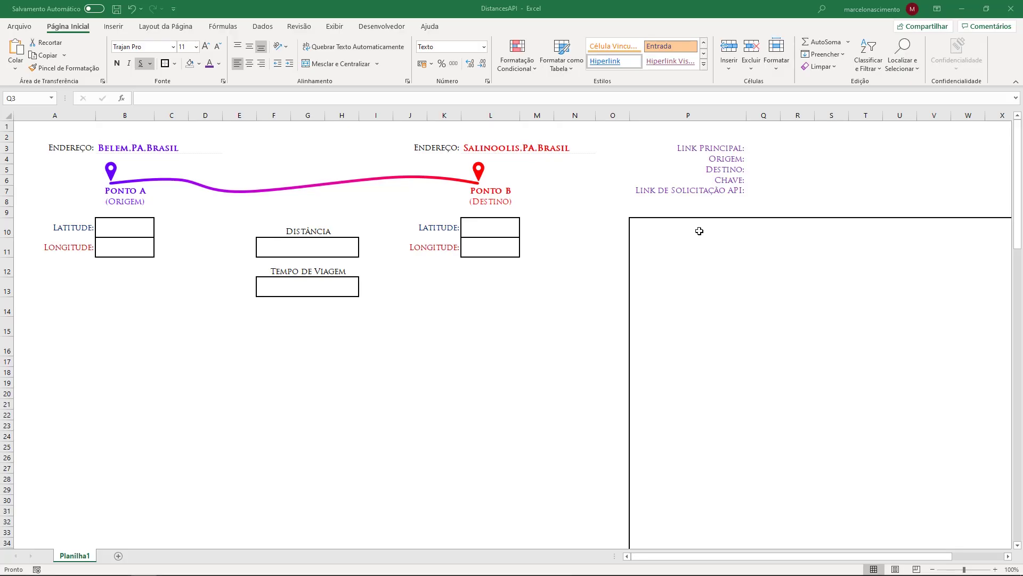
Step: Paste the API key into the CHAVE cell Q6, then return to Chrome
{"action": "left_click", "coordinate": [754, 180]}
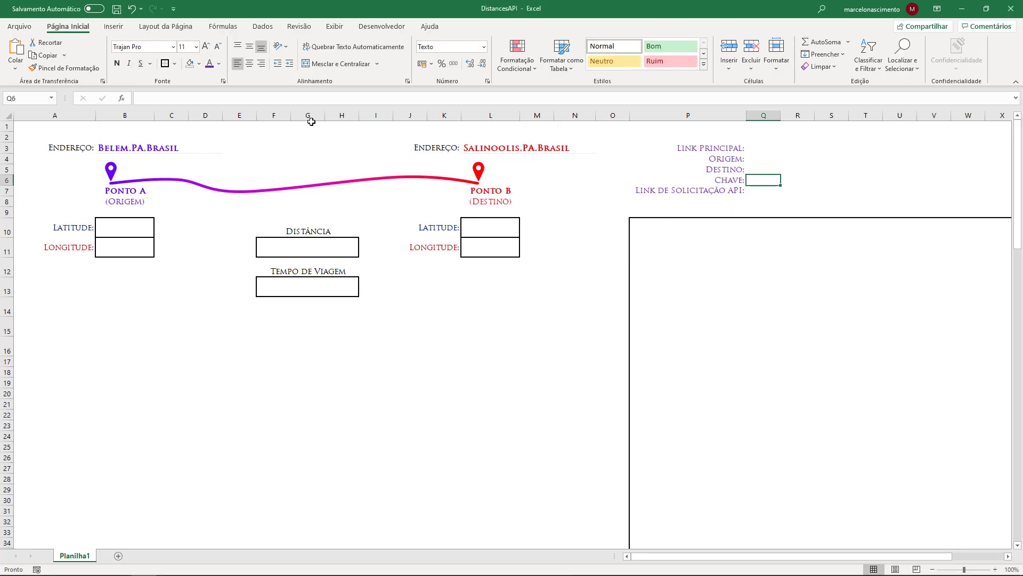
{"action": "left_click", "coordinate": [192, 99]}
{"action": "key", "text": "ctrl+v"}
{"action": "key", "text": "Return"}
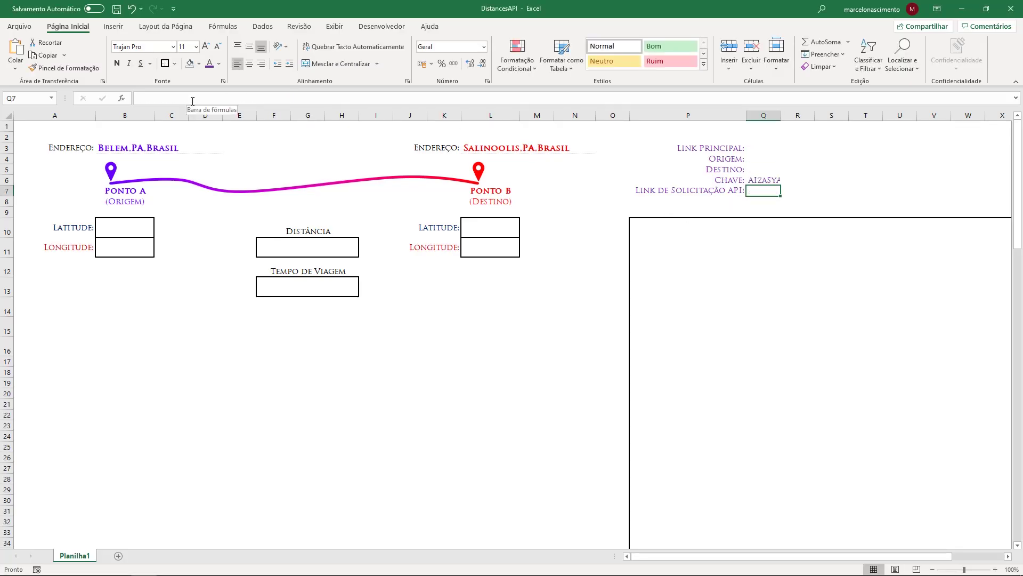
{"action": "left_click", "coordinate": [761, 180]}
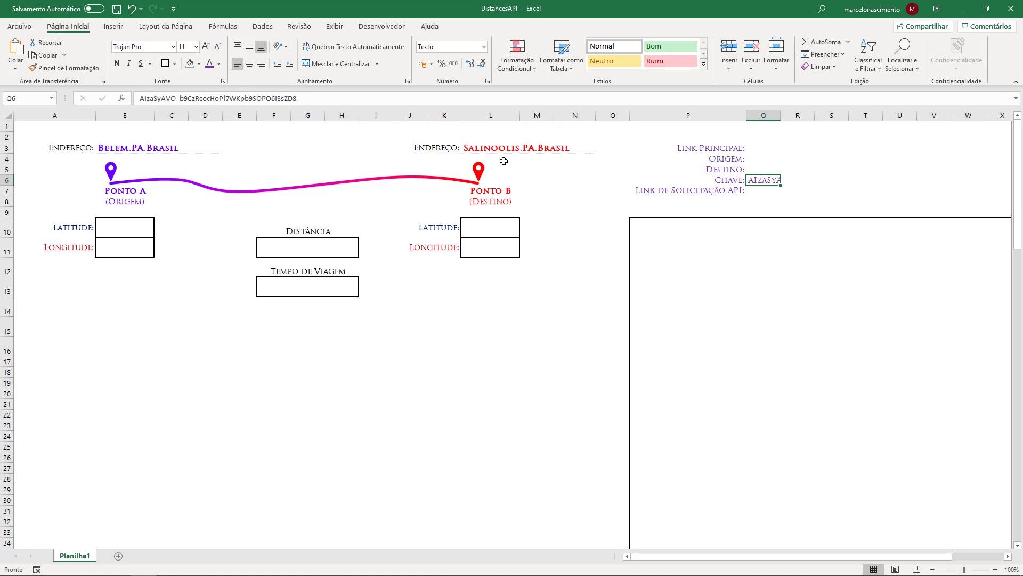
{"action": "key", "text": "alt+Tab"}
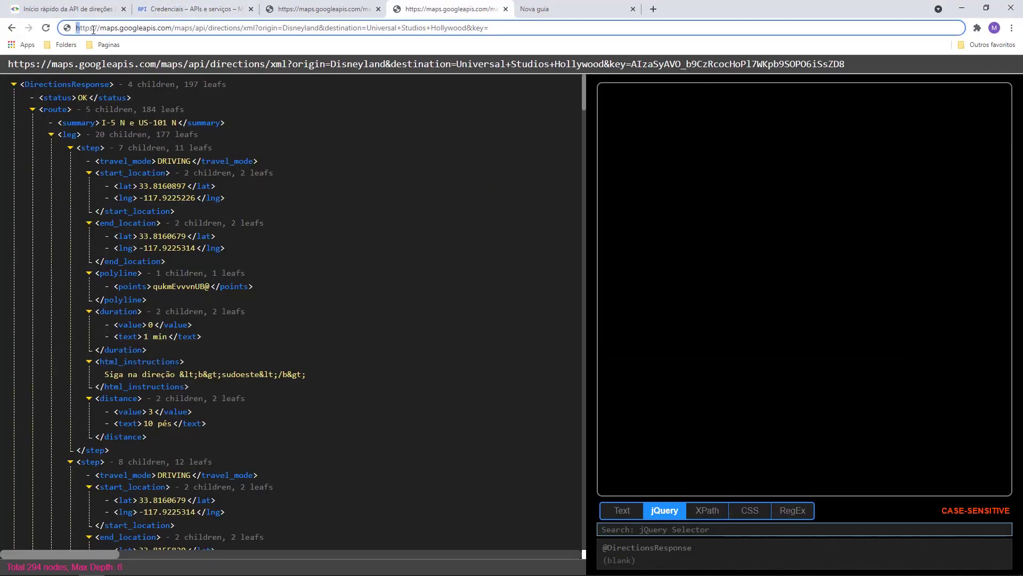
Step: Cut the base address up to xml? from the URL and paste it into LINK PRINCIPAL cell Q3
{"action": "left_click_drag", "start_coordinate": [93, 29], "coordinate": [255, 27]}
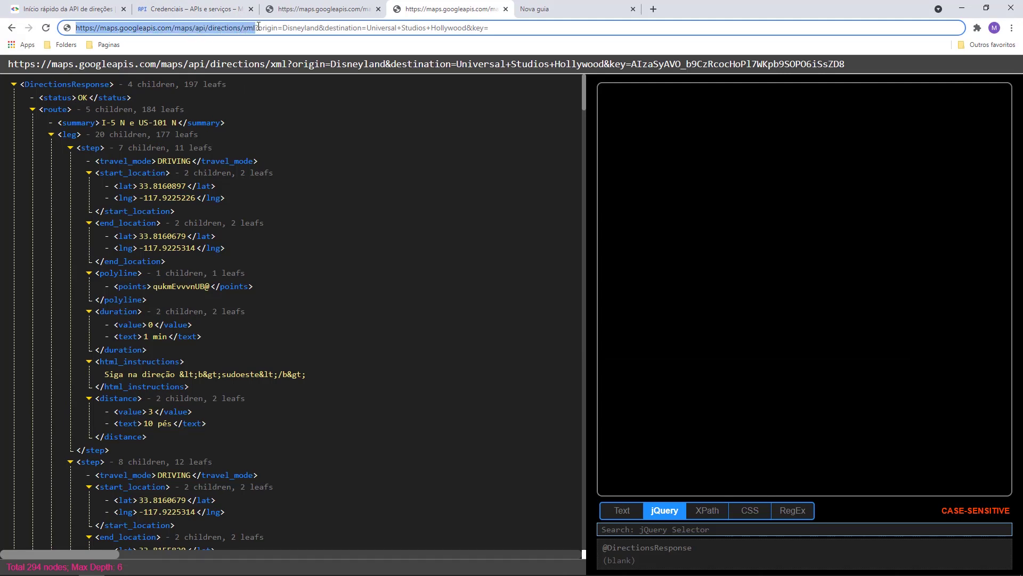
{"action": "key", "text": "ctrl+x"}
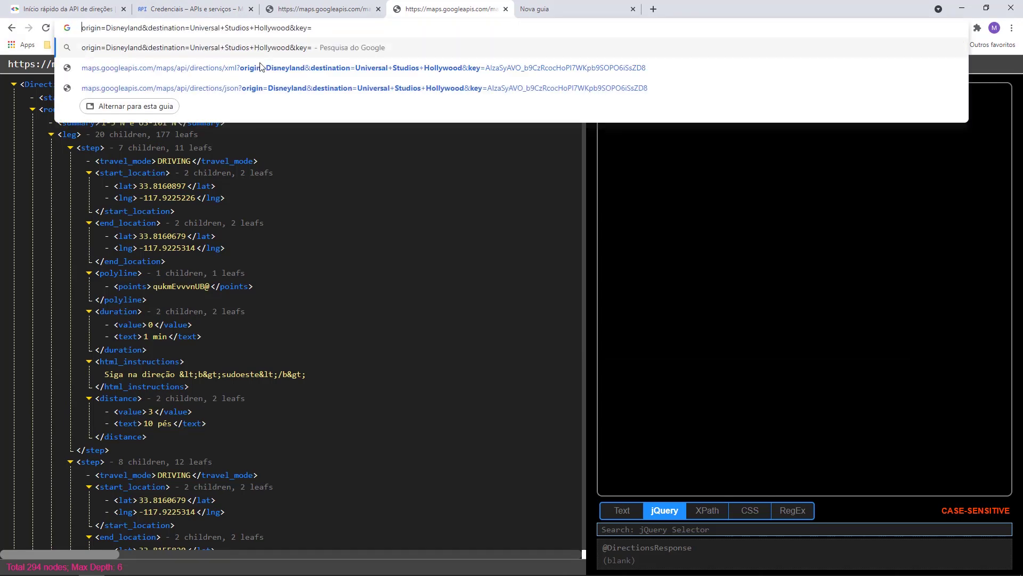
{"action": "key", "text": "alt+Tab"}
{"action": "left_click", "coordinate": [762, 148]}
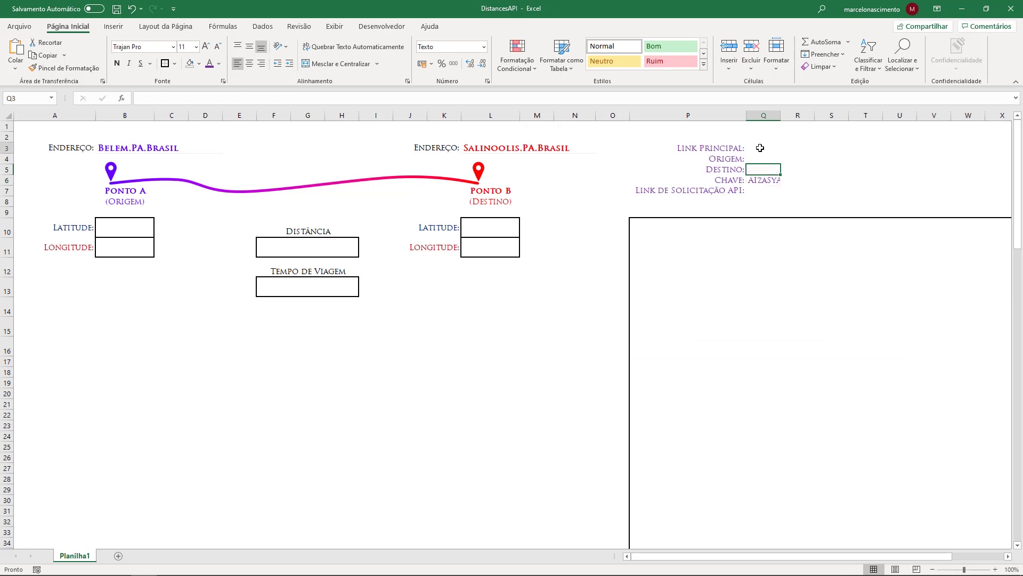
{"action": "left_click", "coordinate": [269, 102]}
{"action": "key", "text": "ctrl+v"}
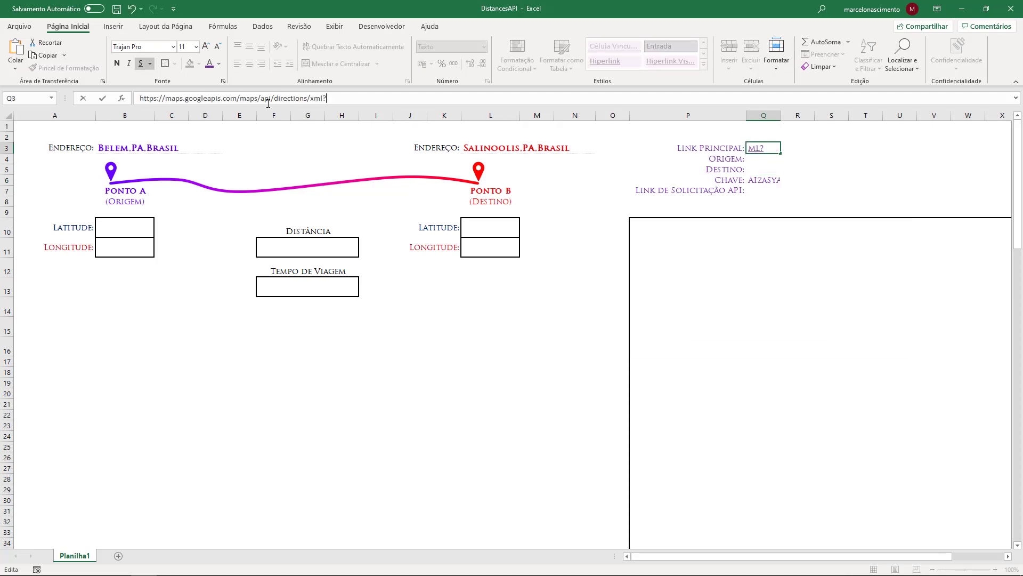
{"action": "key", "text": "Return"}
Step: Back in Chrome, delete the origin Disneyland from the request URL
{"action": "key", "text": "alt+Tab"}
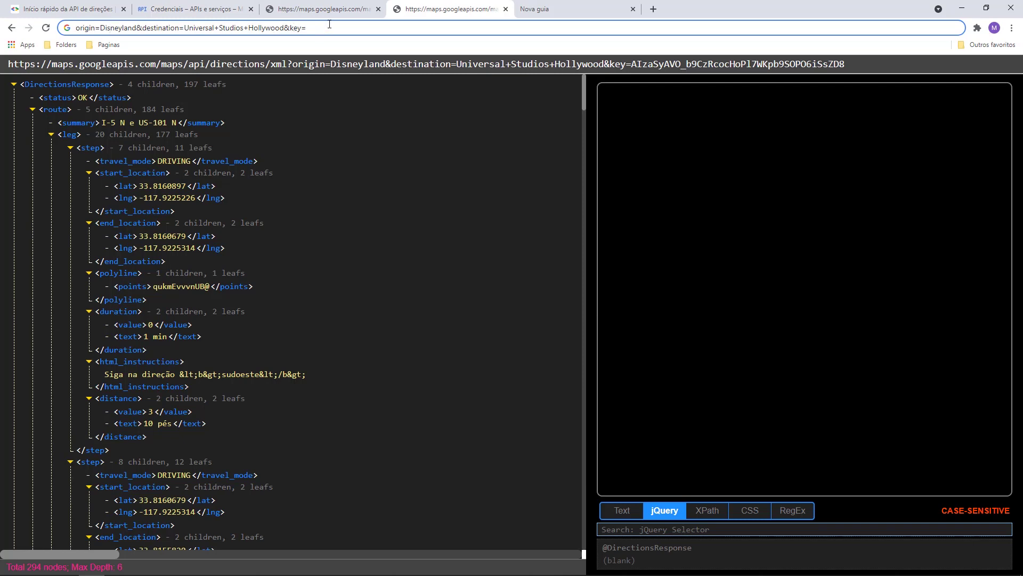
{"action": "left_click_drag", "start_coordinate": [101, 28], "coordinate": [139, 24]}
{"action": "key", "text": "BackSpace"}
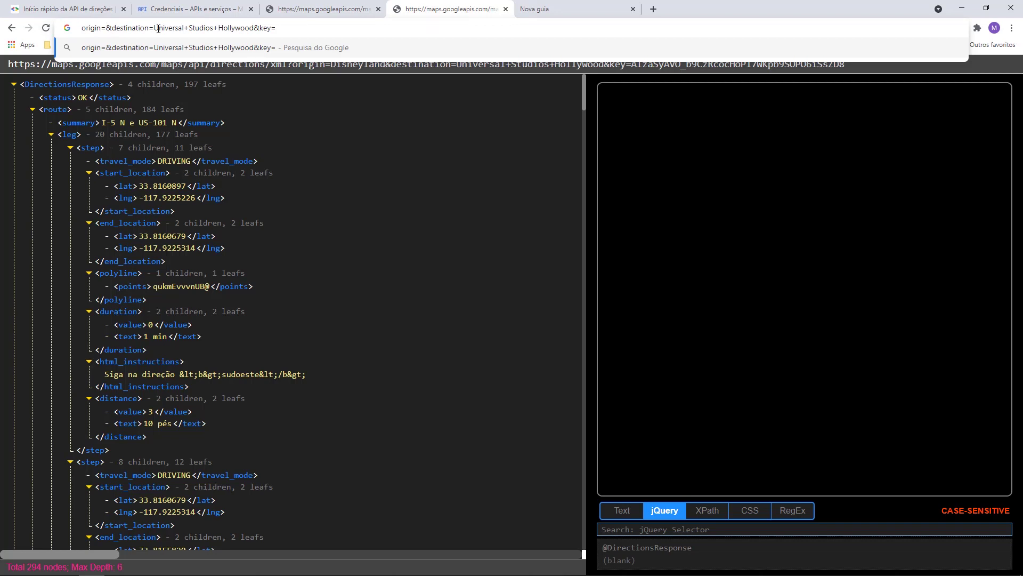
Step: Strip the destination name from the Directions URL, leaving the bare origin=&destination=&key= template, and copy it
{"action": "left_click_drag", "start_coordinate": [155, 29], "coordinate": [254, 27]}
{"action": "key", "text": "BackSpace"}
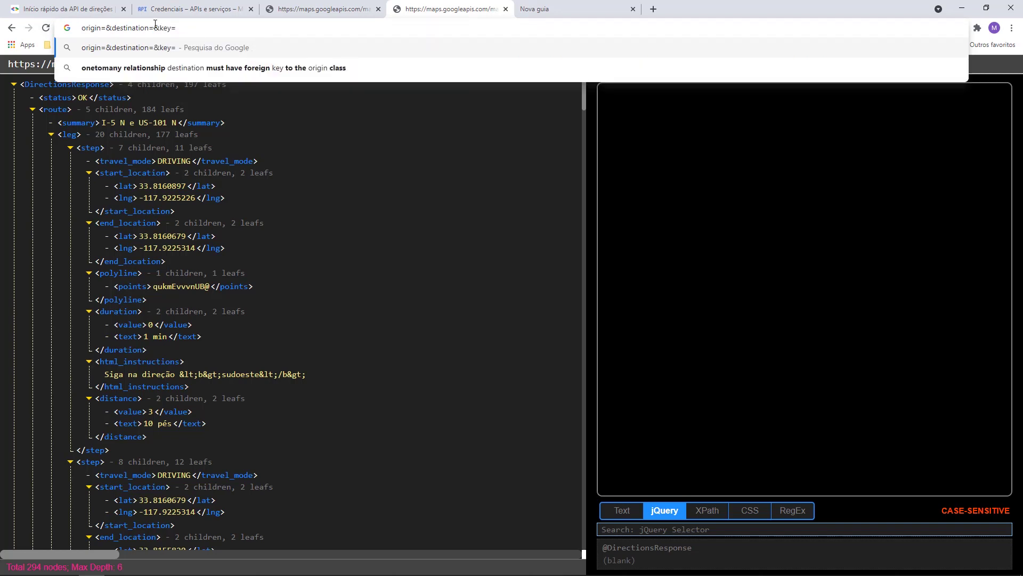
{"action": "key", "text": "ctrl+a"}
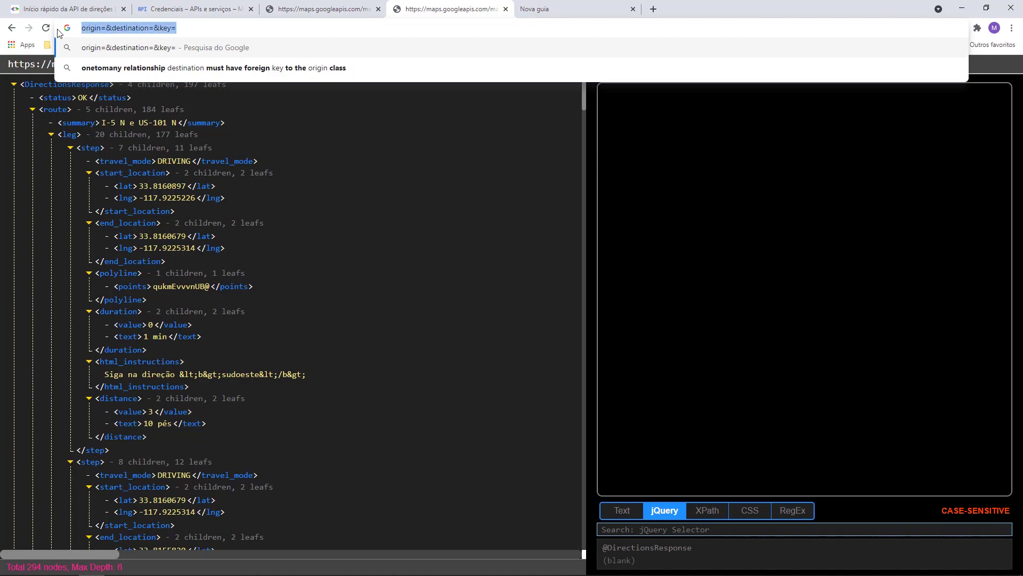
{"action": "key", "text": "Escape"}
{"action": "key", "text": "alt+Tab"}
Step: In Q7, paste the query template and start the formula =Q3&"origin="&Q4
{"action": "key", "text": "Down"}
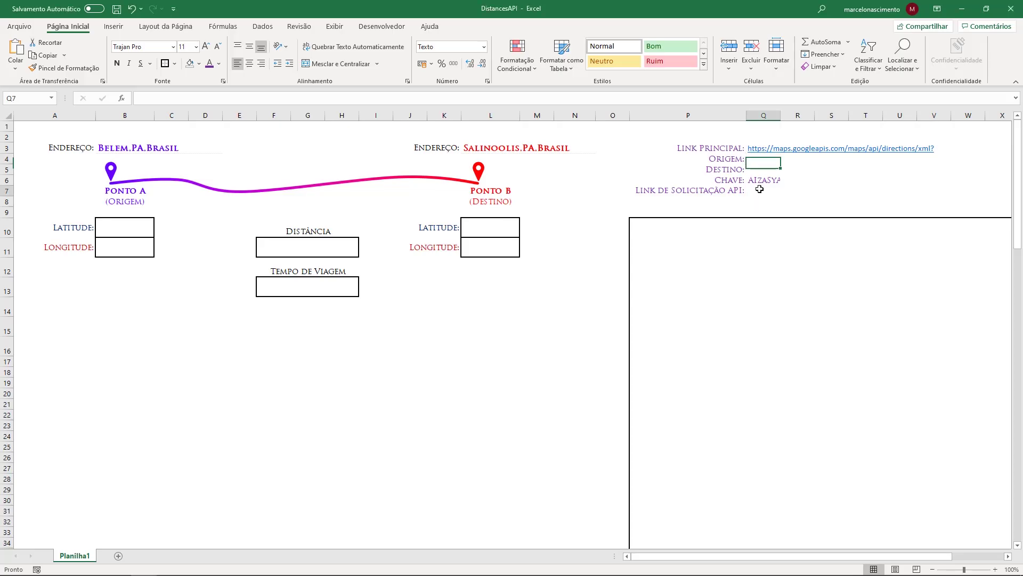
{"action": "key", "text": "Down"}
{"action": "key", "text": "Down"}
{"action": "key", "text": "F2"}
{"action": "key", "text": "ctrl+v"}
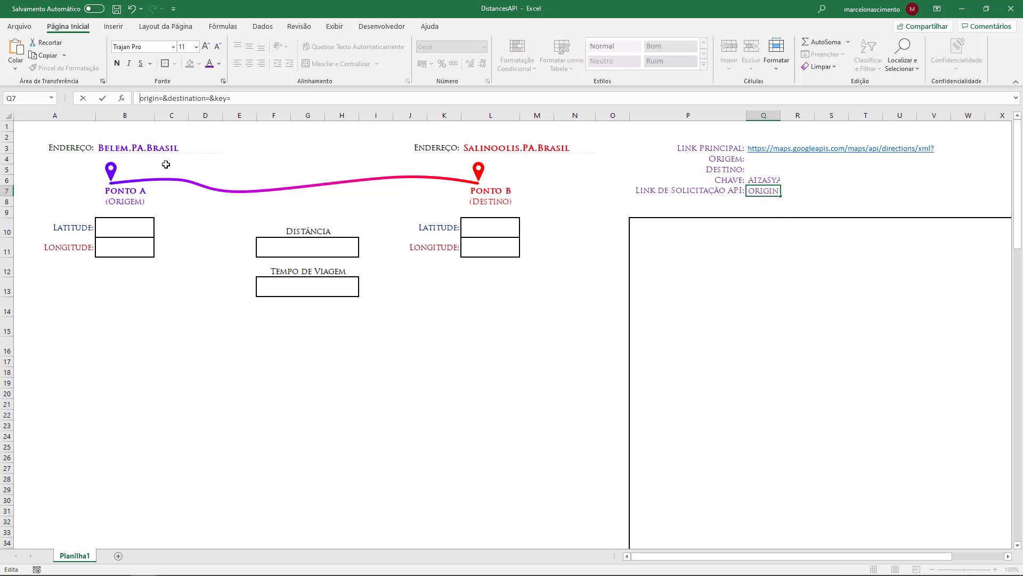
{"action": "type", "text": "= Q3& \""}
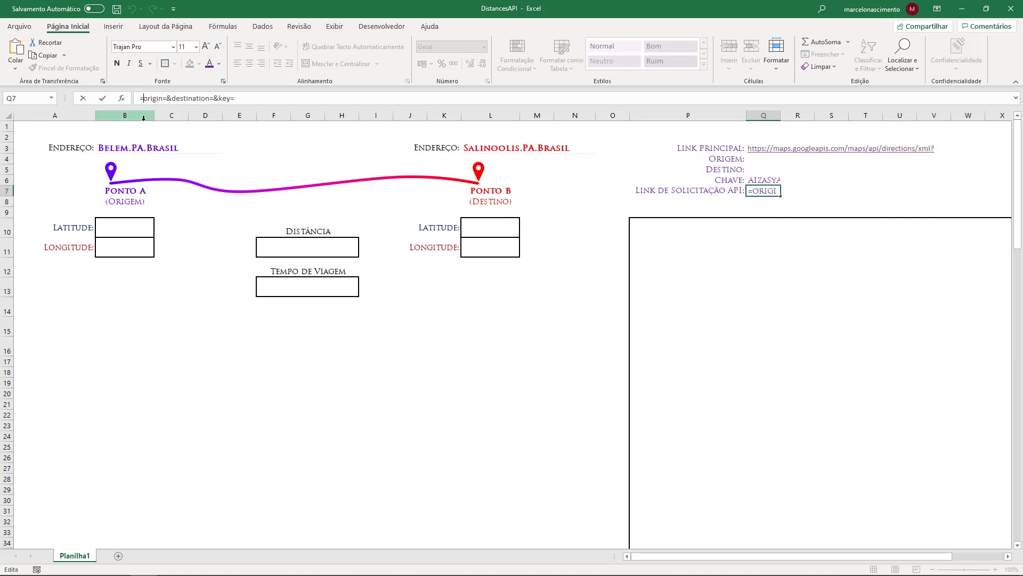
{"action": "key", "text": "Right"}
{"action": "key", "text": "Right"}
{"action": "key", "text": "Right"}
{"action": "key", "text": "Right"}
{"action": "key", "text": "Right"}
{"action": "key", "text": "Right"}
{"action": "key", "text": "Right"}
{"action": "type", "text": "\" &"}
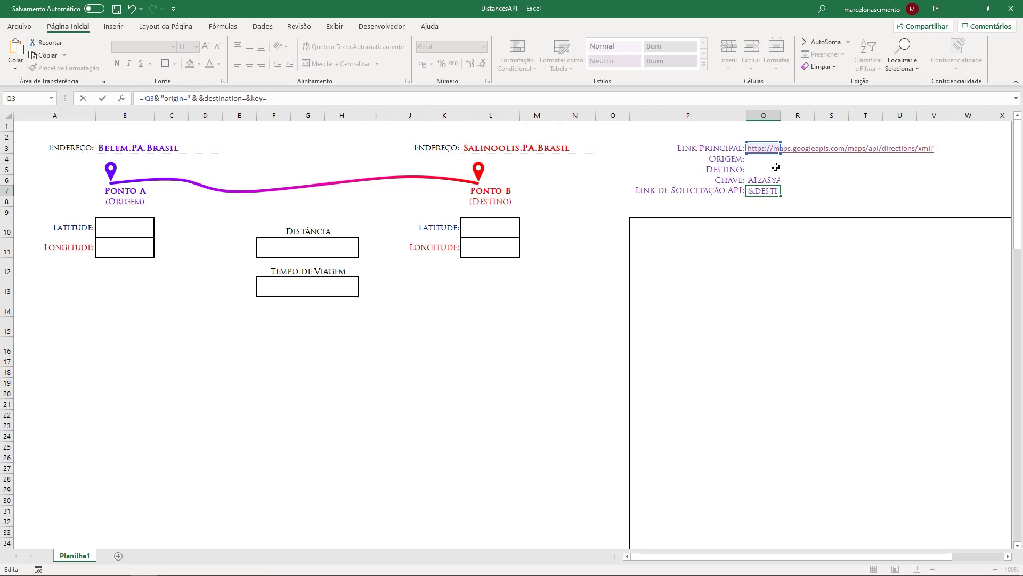
{"action": "left_click", "coordinate": [757, 159]}
Step: Finish the request formula with &"&destination="&Q5&"&key="&Q6 and commit it
{"action": "type", "text": "& \""}
{"action": "key", "text": "Right"}
{"action": "key", "text": "Right"}
{"action": "key", "text": "Right"}
{"action": "key", "text": "Right"}
{"action": "key", "text": "Right"}
{"action": "key", "text": "Right"}
{"action": "key", "text": "Right"}
{"action": "key", "text": "Right"}
{"action": "key", "text": "Right"}
{"action": "key", "text": "Right"}
{"action": "key", "text": "Right"}
{"action": "key", "text": "Right"}
{"action": "key", "text": "Right"}
{"action": "type", "text": "\" &"}
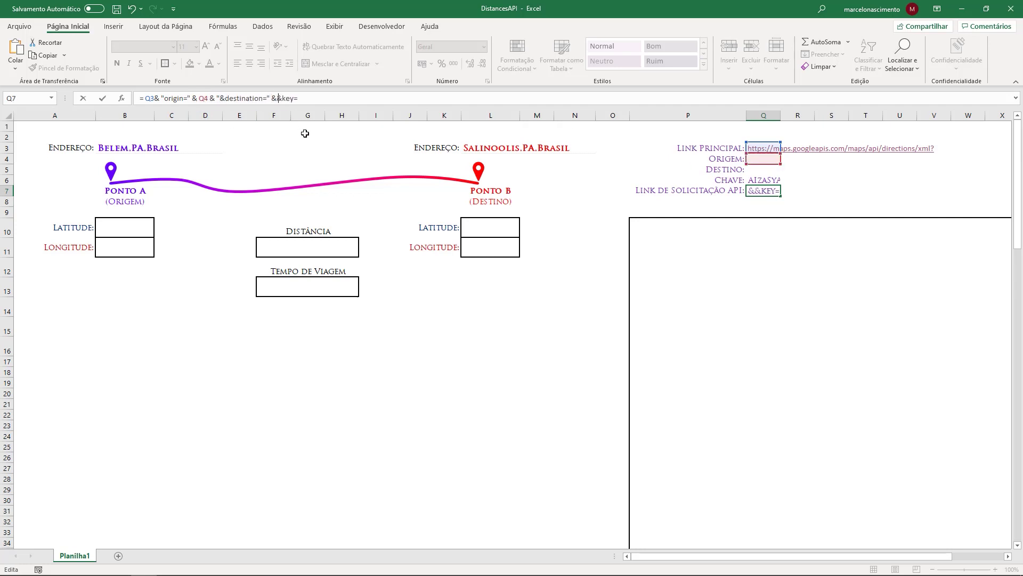
{"action": "left_click", "coordinate": [764, 169]}
{"action": "type", "text": "& \""}
{"action": "key", "text": "Right"}
{"action": "key", "text": "Right"}
{"action": "key", "text": "Right"}
{"action": "key", "text": "Right"}
{"action": "key", "text": "Right"}
{"action": "type", "text": "\" &"}
{"action": "key", "text": "F2"}
{"action": "key", "text": "Up"}
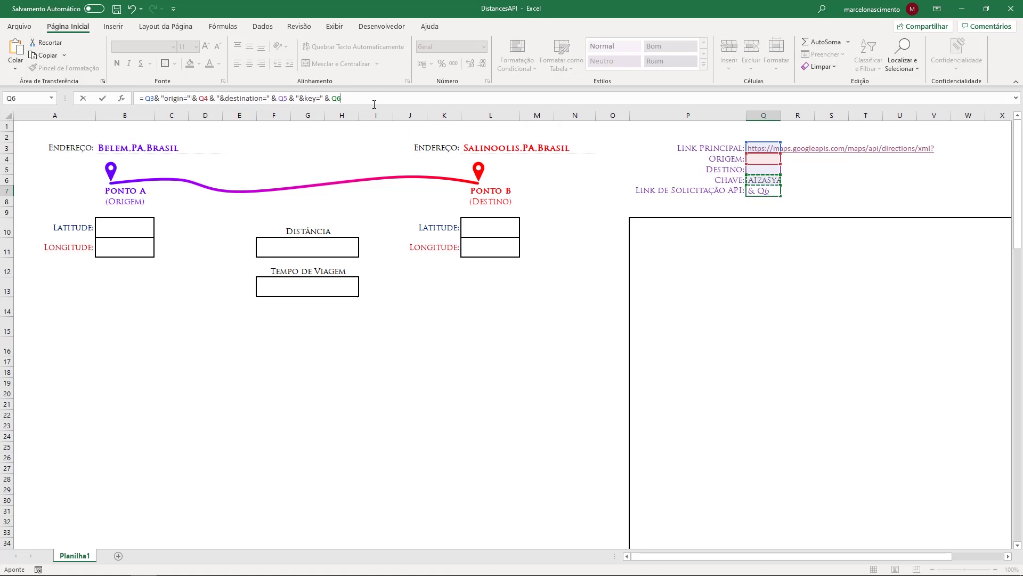
{"action": "key", "text": "Return"}
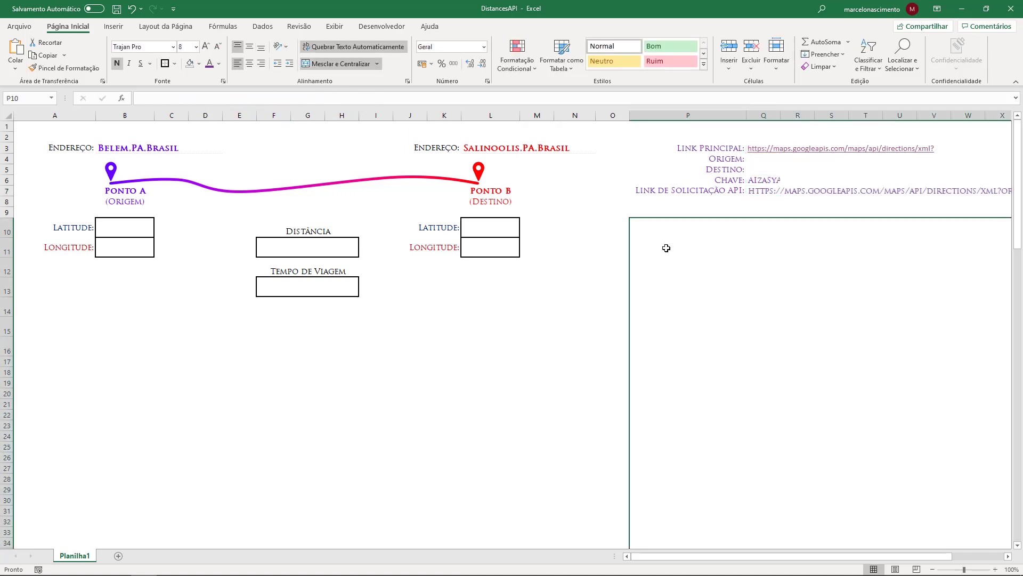
Step: Enter an absolute reference to address cell B3 in the Origem cell Q4
{"action": "key", "text": "alt+Tab"}
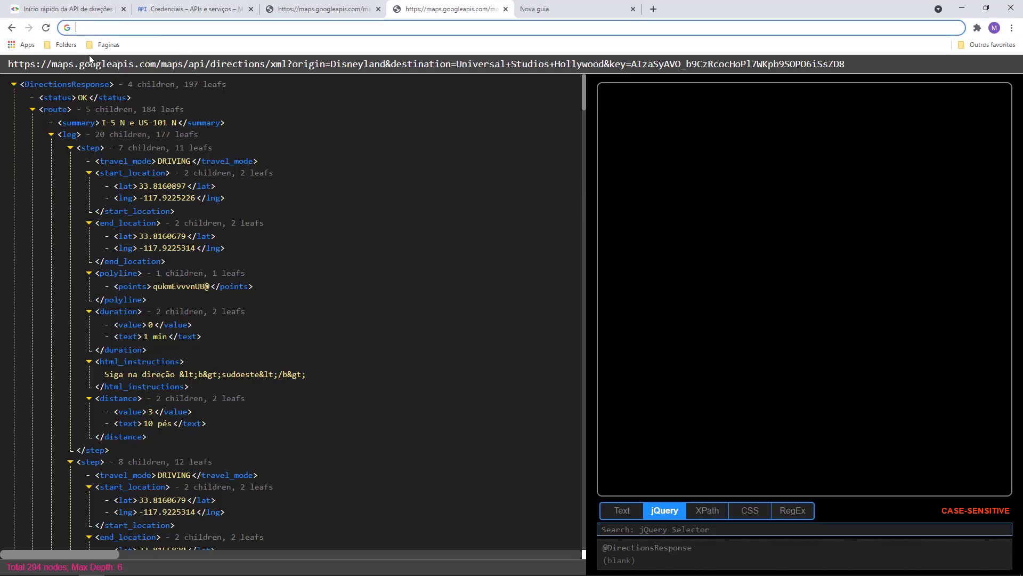
{"action": "key", "text": "Escape"}
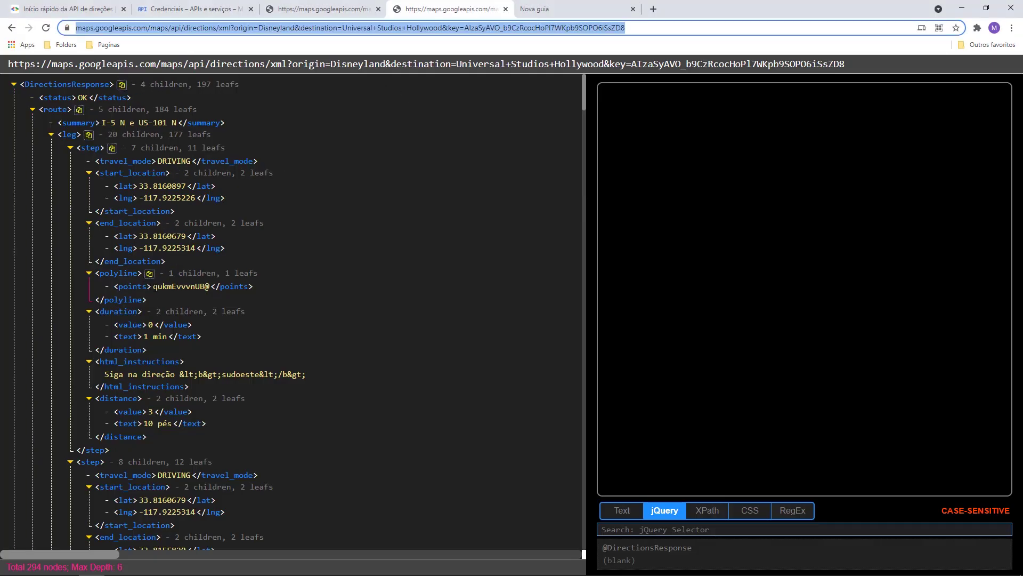
{"action": "key", "text": "alt+Tab"}
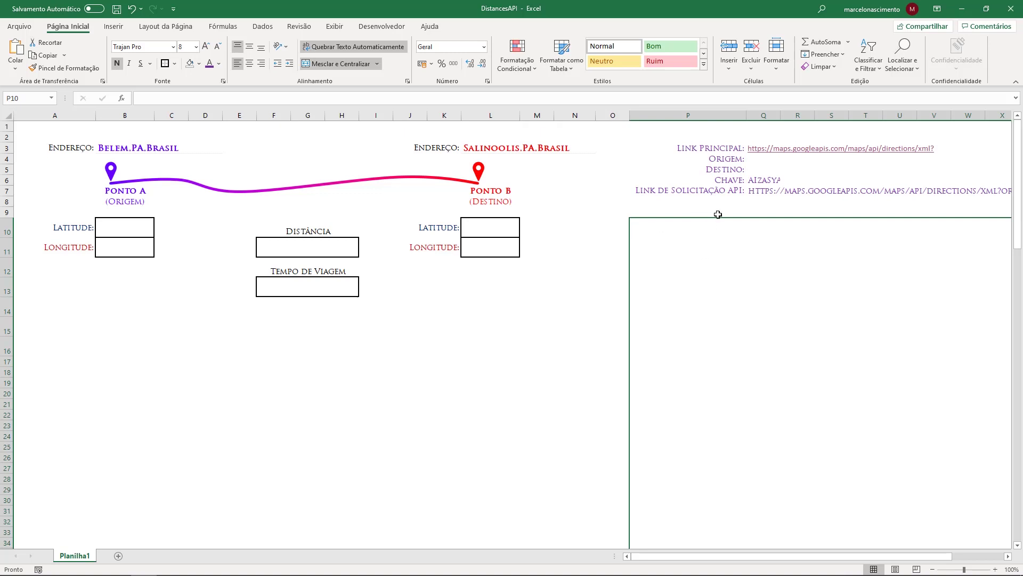
{"action": "left_click", "coordinate": [756, 160]}
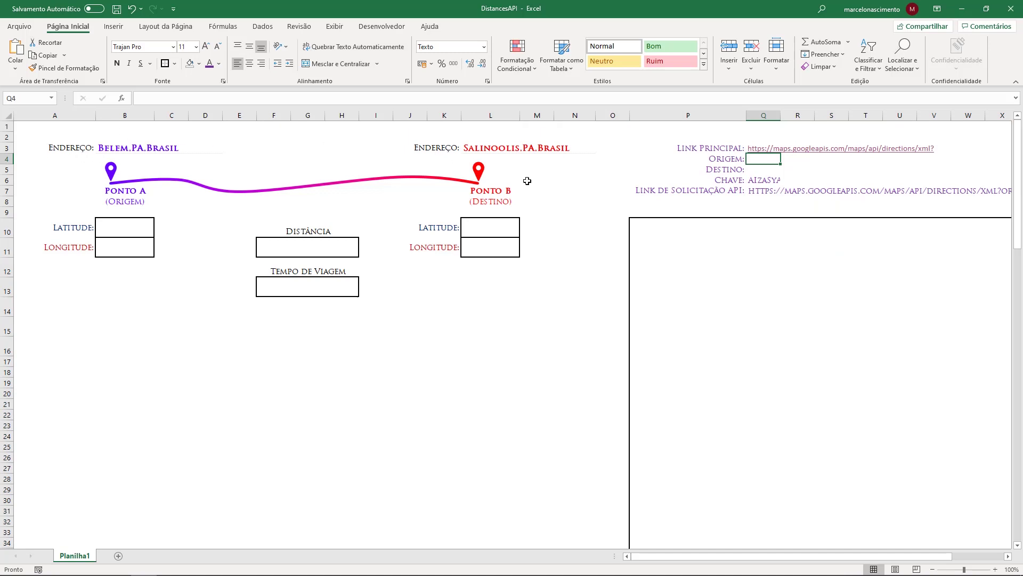
{"action": "type", "text": "="}
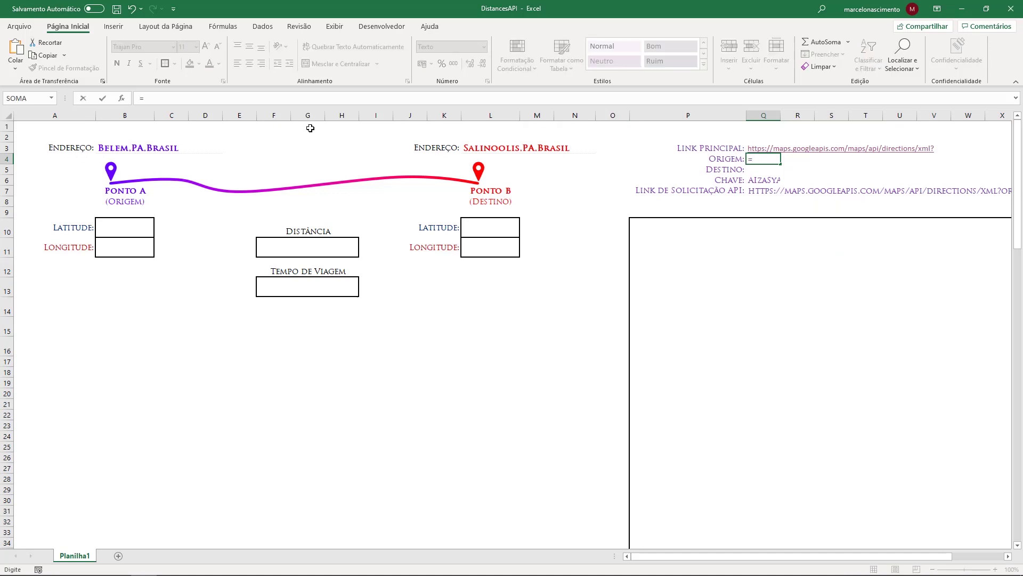
{"action": "left_click", "coordinate": [113, 148]}
{"action": "key", "text": "F4"}
{"action": "key", "text": "Return"}
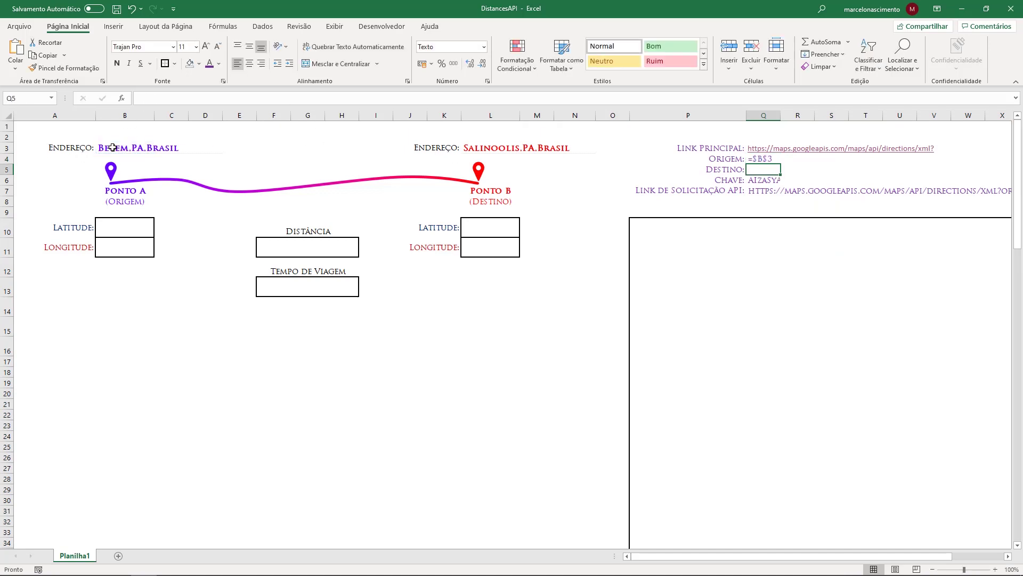
Step: Set the Origem and Destino cells Q4:Q5 to General number format
{"action": "key", "text": "Up"}
{"action": "key", "text": "shift+Down"}
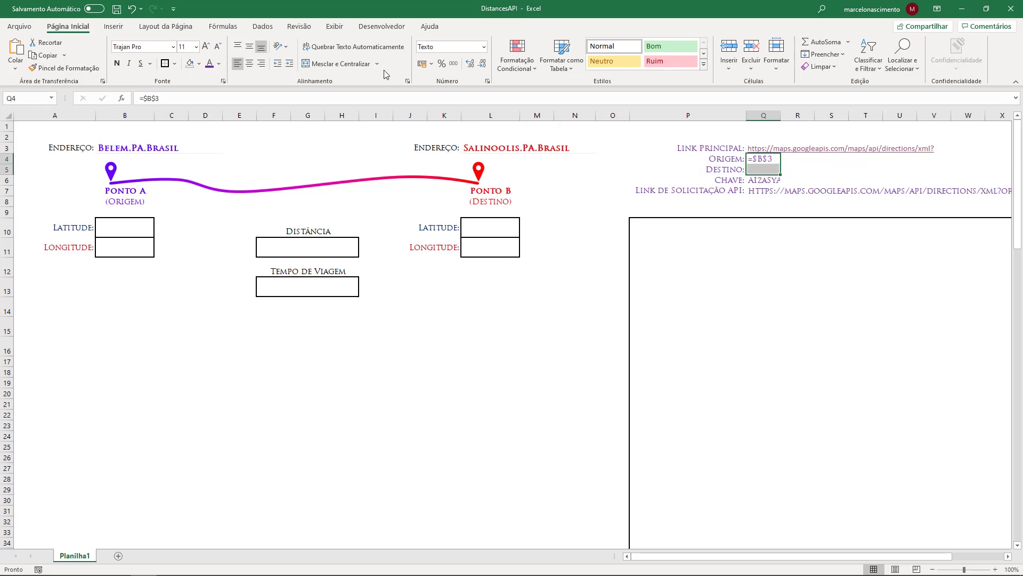
{"action": "left_click", "coordinate": [483, 47]}
{"action": "left_click", "coordinate": [435, 63]}
Step: Link Origem to =B3 and Destino to =L3, showing BELEM.PA.BRASIL and SALINOOLIS.PA.BRASIL
{"action": "left_click", "coordinate": [752, 160]}
{"action": "type", "text": "="}
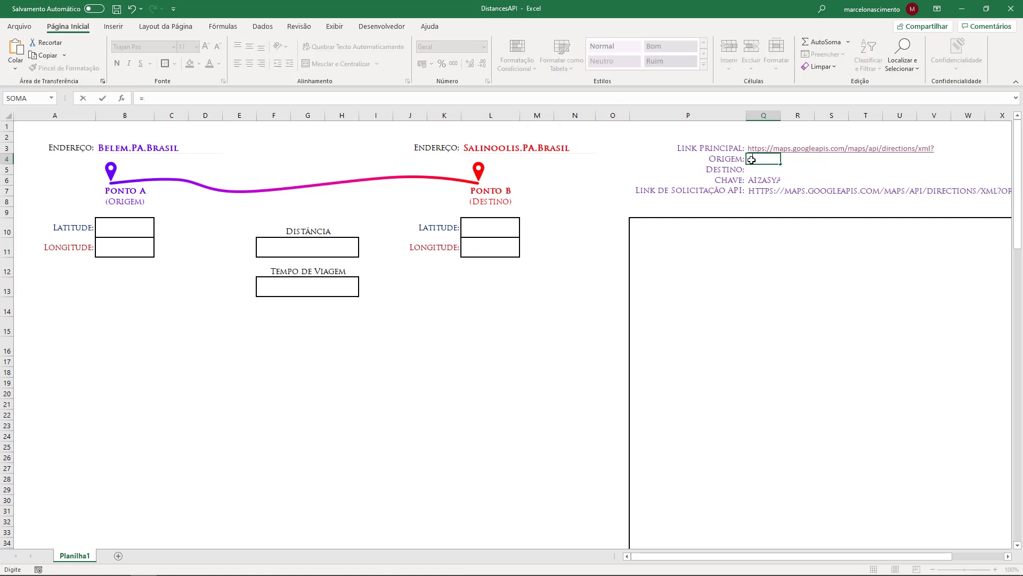
{"action": "left_click", "coordinate": [114, 148]}
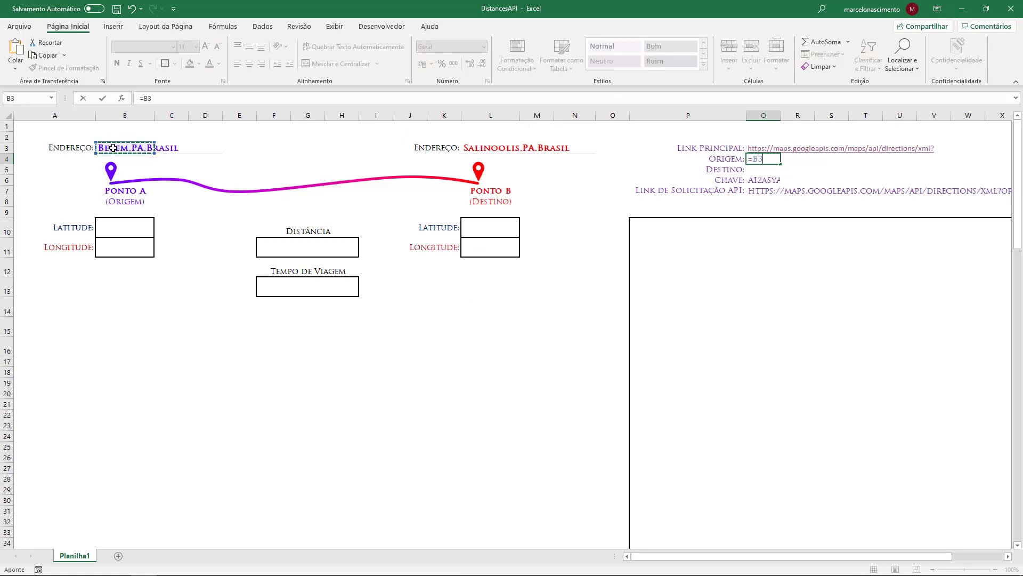
{"action": "key", "text": "Return"}
{"action": "type", "text": "="}
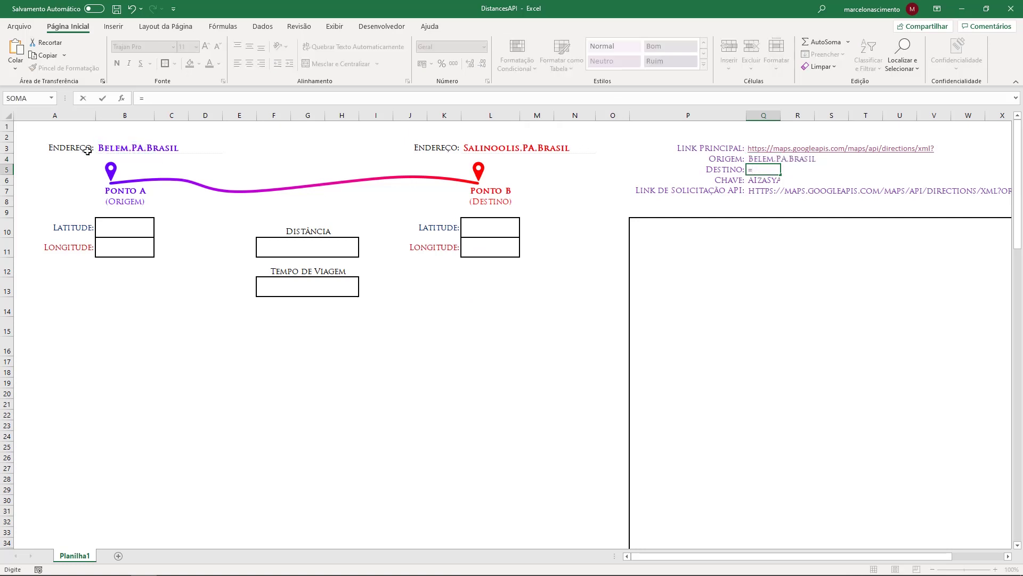
{"action": "left_click", "coordinate": [504, 144]}
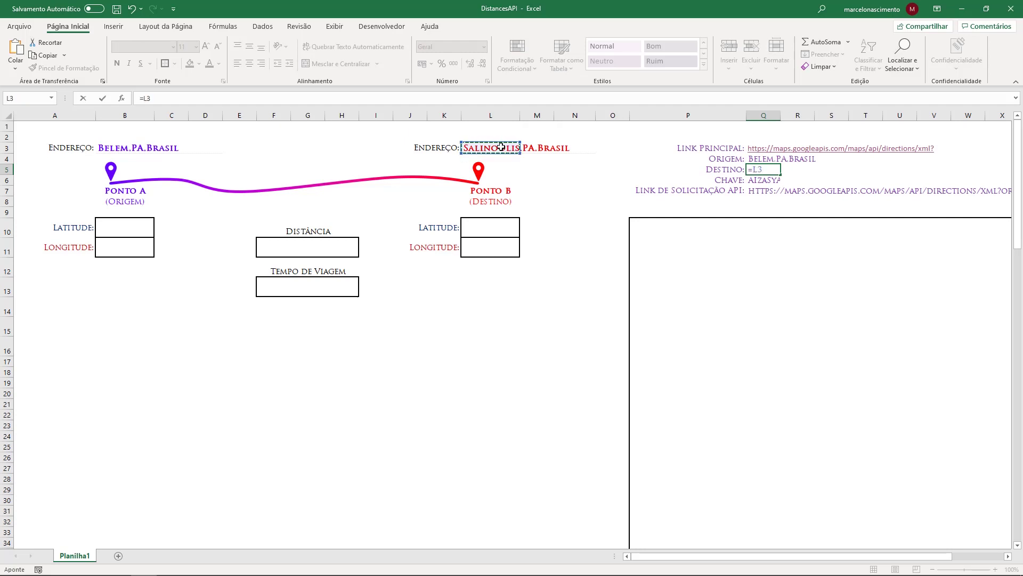
{"action": "key", "text": "Return"}
Step: Begin a SERVIÇOWEB formula in the large output box P10
{"action": "key", "text": "Down"}
{"action": "left_click", "coordinate": [657, 244]}
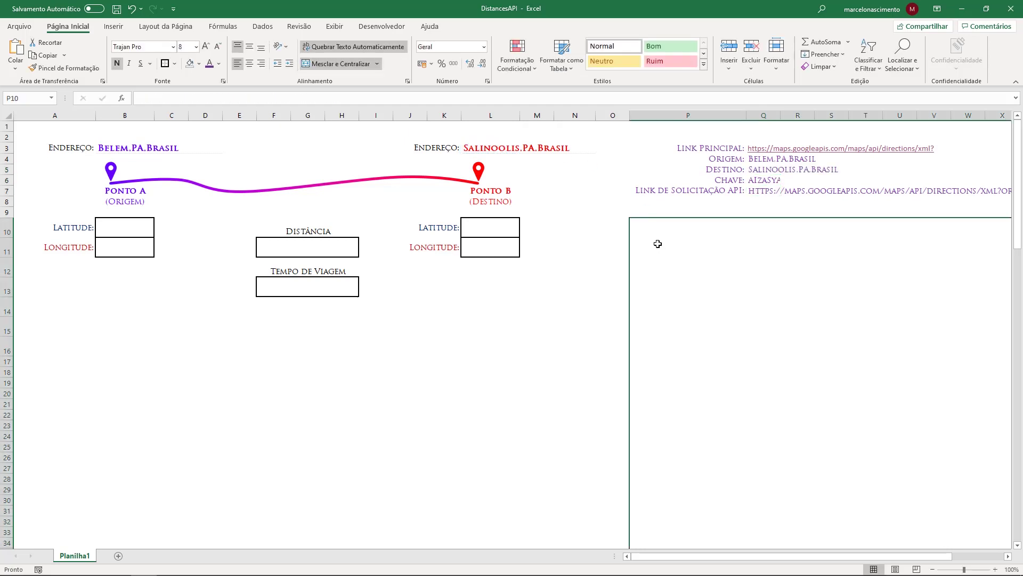
{"action": "type", "text": "=ser"}
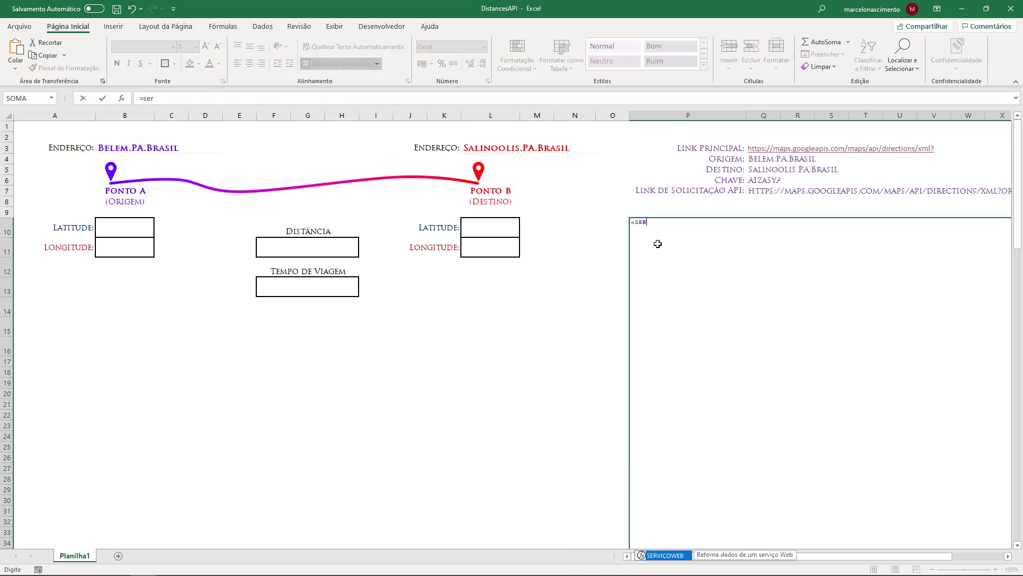
{"action": "type", "text": "v"}
Step: Complete =SERVIÇOWEB(Q7) in P10, loading the Directions XML response with status OK and route BR-316
{"action": "key", "text": "Tab"}
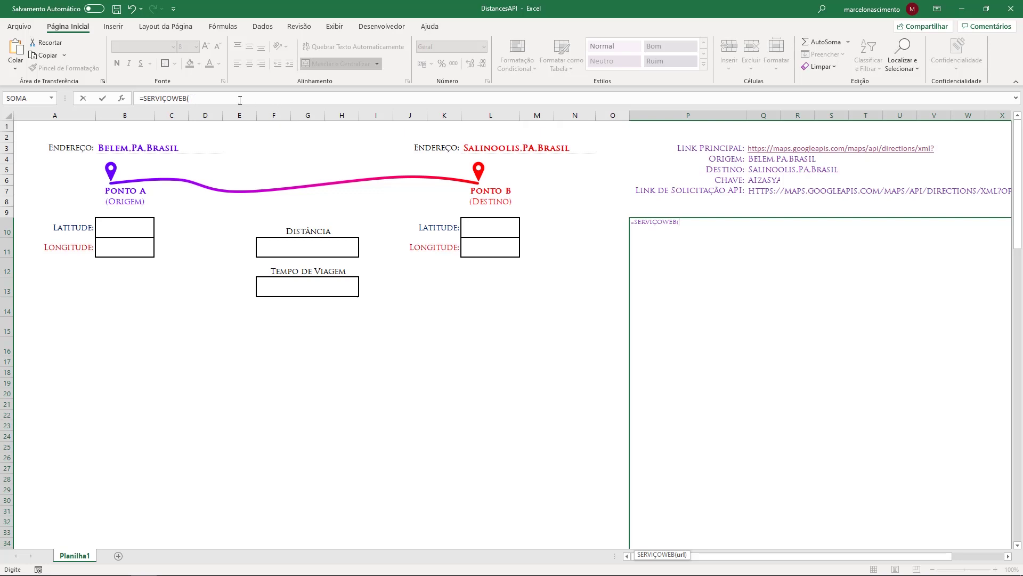
{"action": "left_click", "coordinate": [213, 96]}
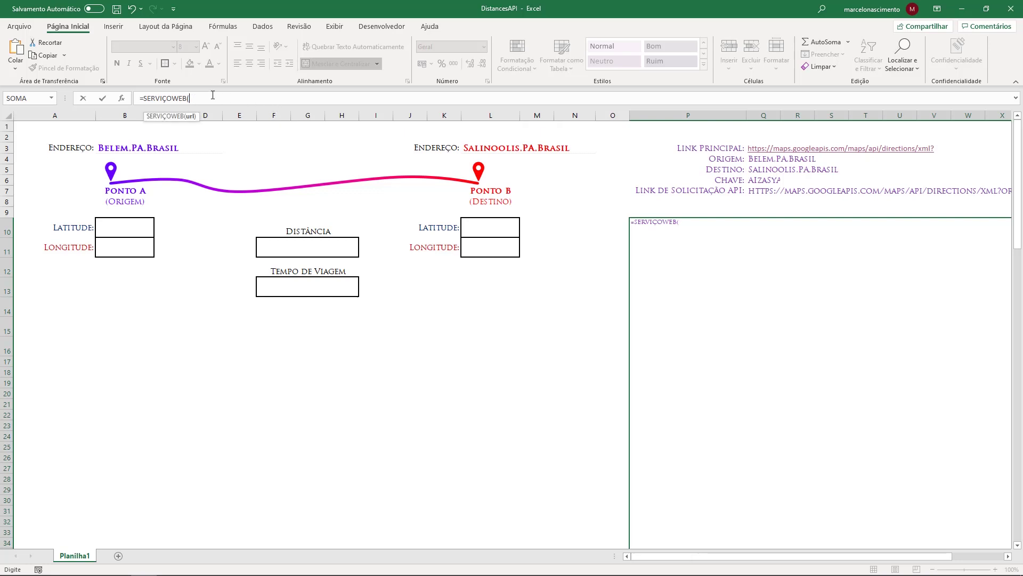
{"action": "left_click", "coordinate": [756, 190]}
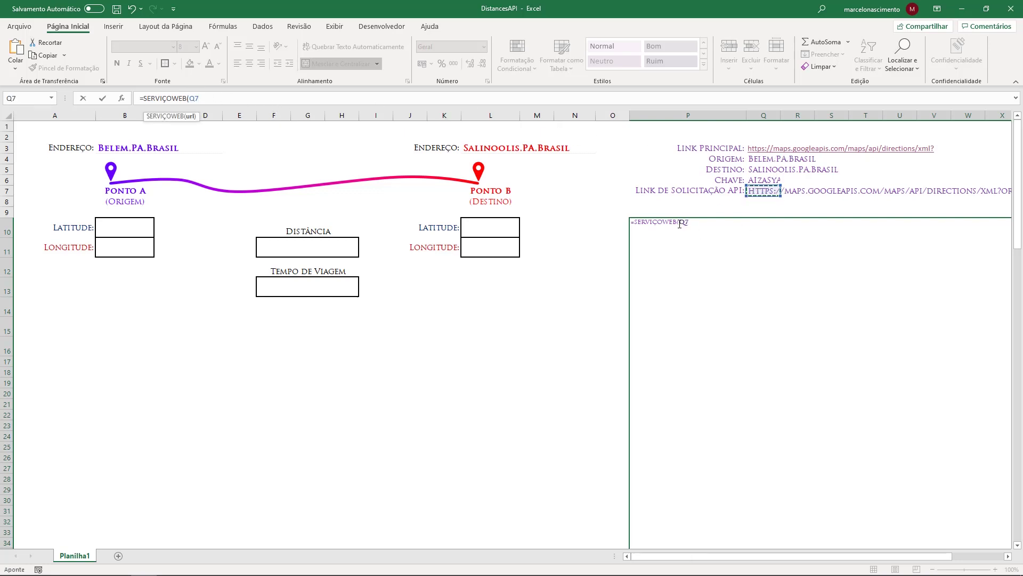
{"action": "type", "text": ")"}
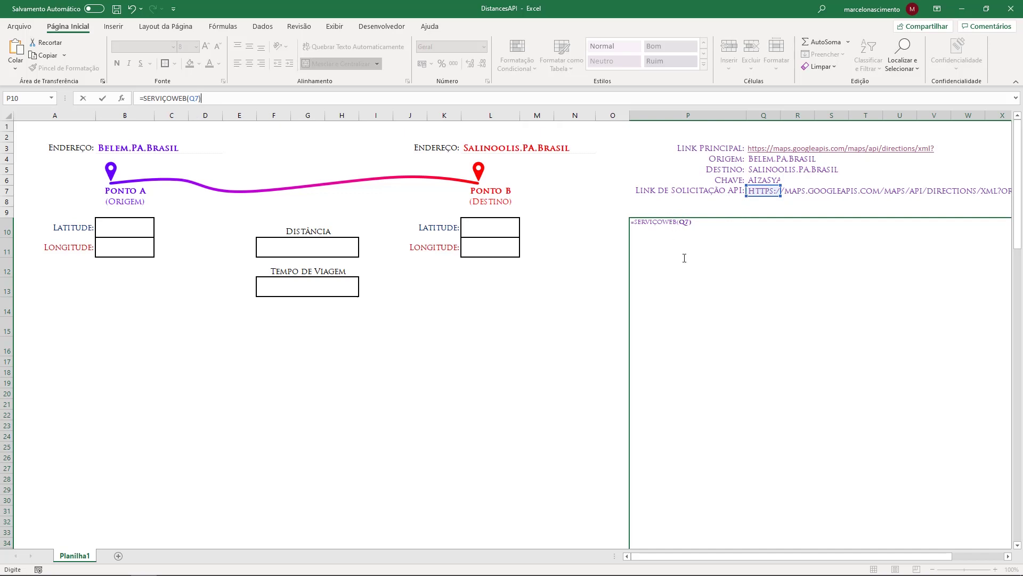
{"action": "key", "text": "Return"}
{"action": "scroll", "coordinate": [690, 256], "scroll_direction": "up", "scroll_amount": 10}
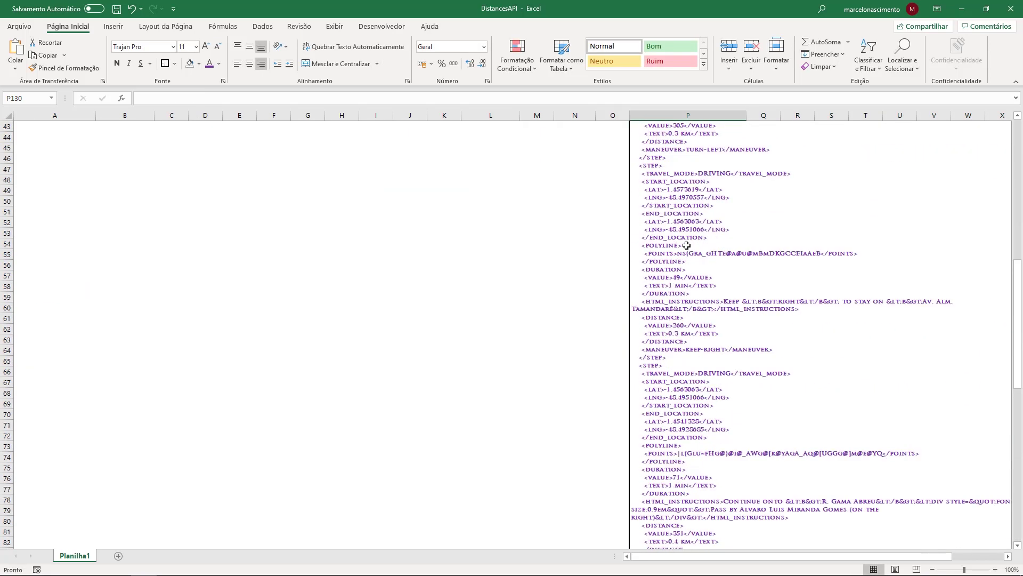
{"action": "scroll", "coordinate": [686, 245], "scroll_direction": "up", "scroll_amount": 14}
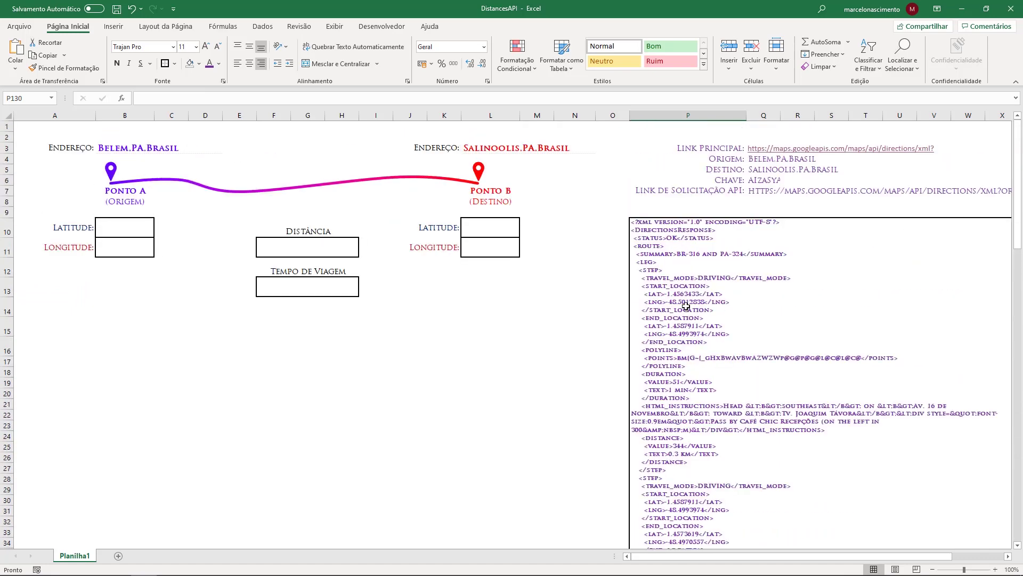
{"action": "left_click", "coordinate": [611, 232]}
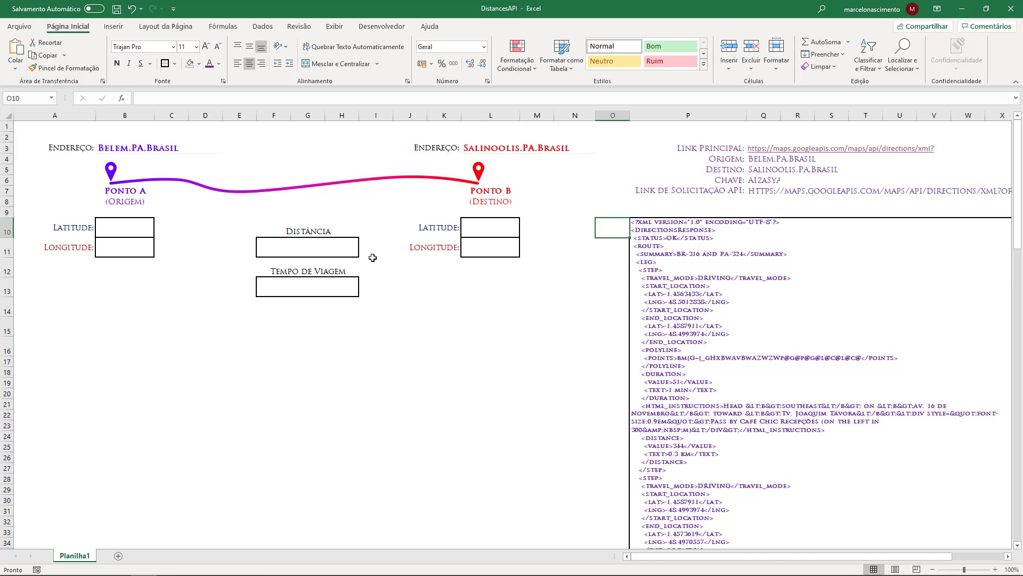
Step: In the Distância cell, start =FILTROXML(P10;" with the XPath argument left open
{"action": "key", "text": "alt+Tab"}
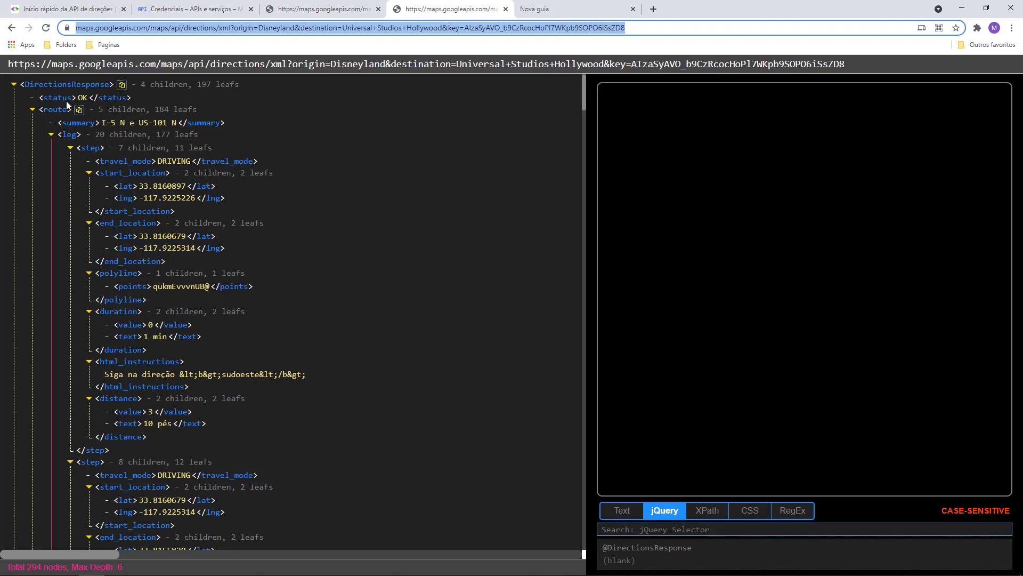
{"action": "key", "text": "alt+Tab"}
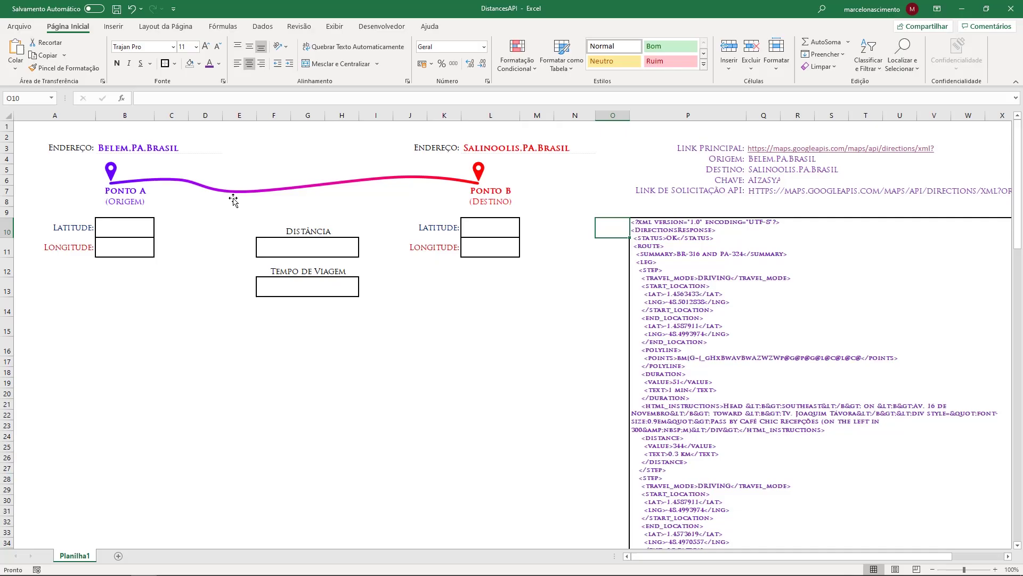
{"action": "left_click", "coordinate": [285, 248]}
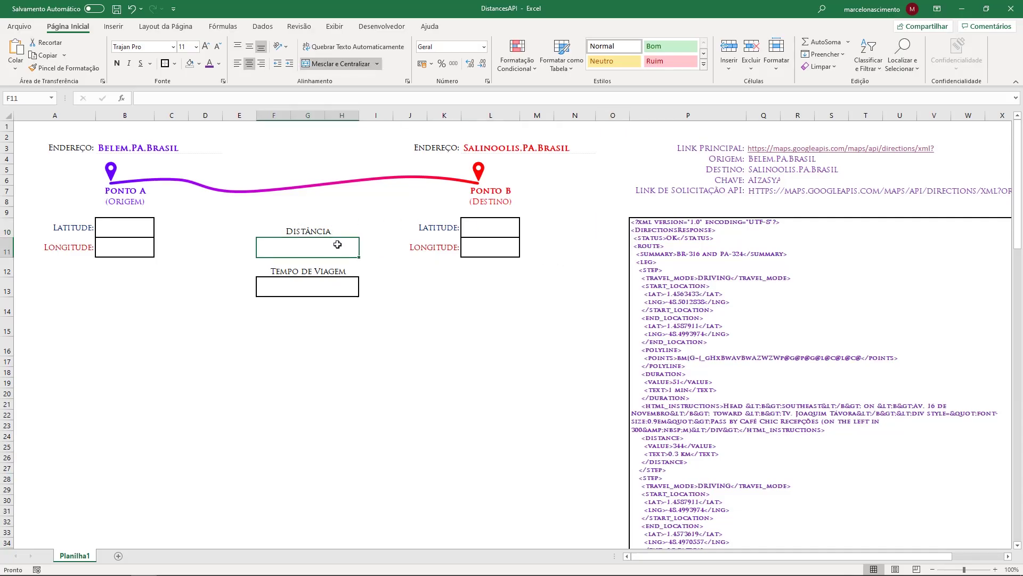
{"action": "type", "text": "=fil"}
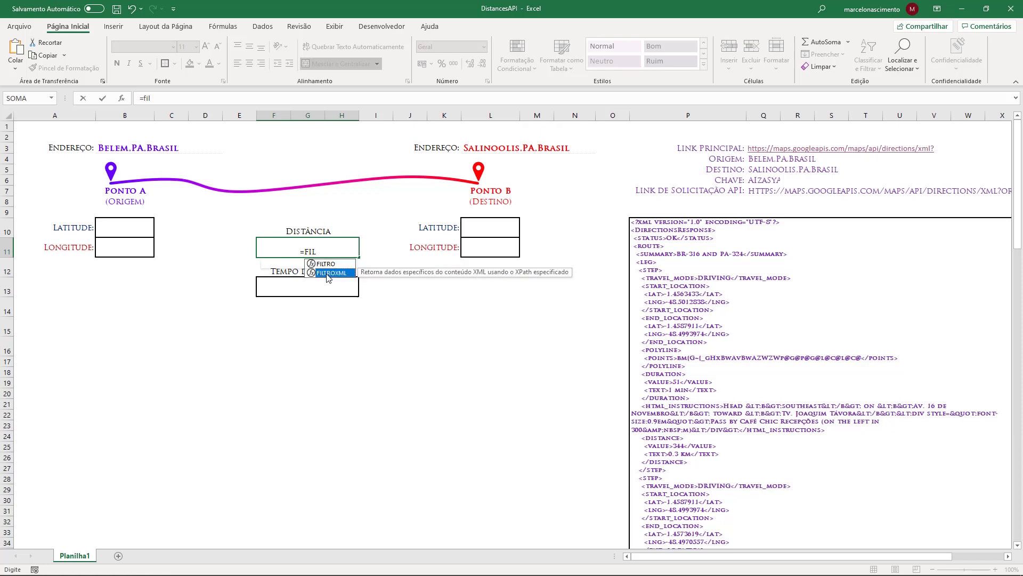
{"action": "double_click", "coordinate": [329, 273]}
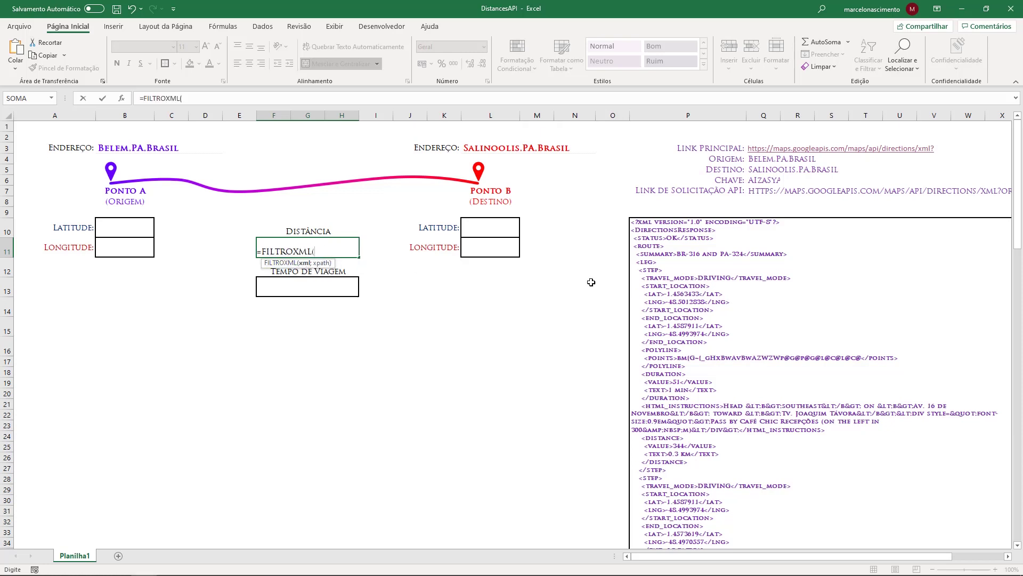
{"action": "left_click", "coordinate": [652, 232]}
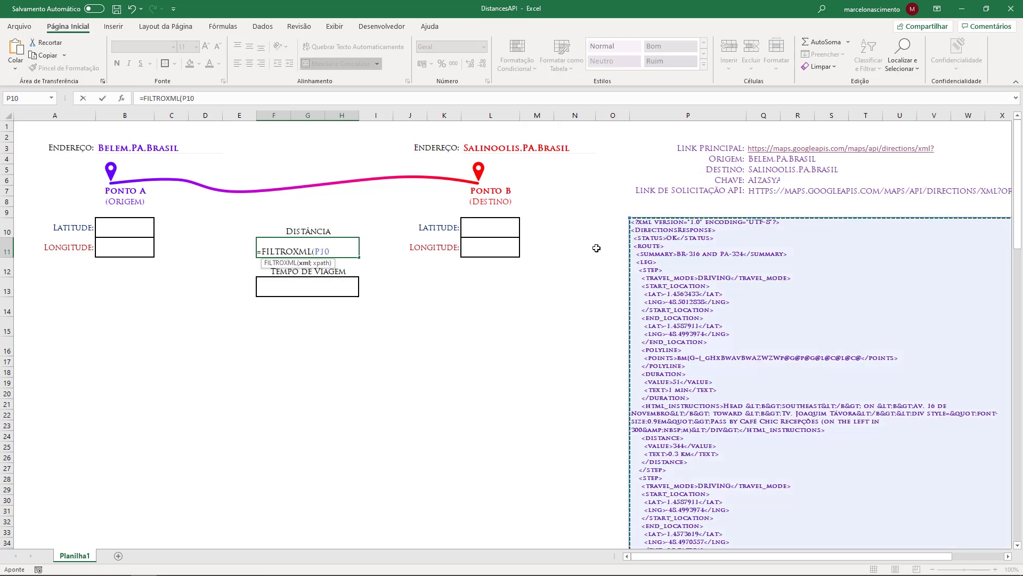
{"action": "type", "text": ";"}
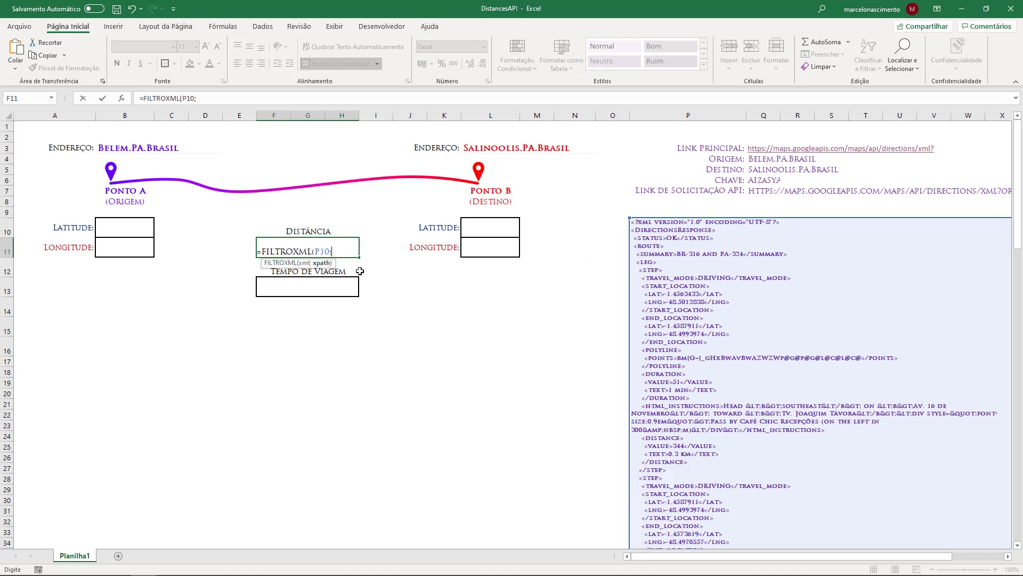
{"action": "type", "text": "\""}
{"action": "key", "text": "super"}
Step: Open a blank Notepad window and place it beside the browser's XML view
{"action": "type", "text": "blo"}
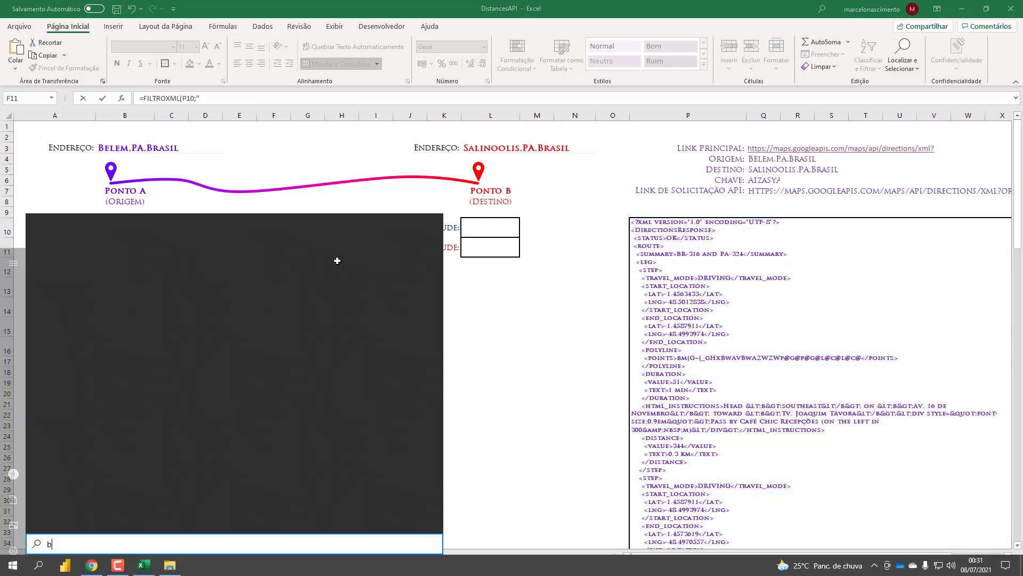
{"action": "left_click", "coordinate": [85, 283]}
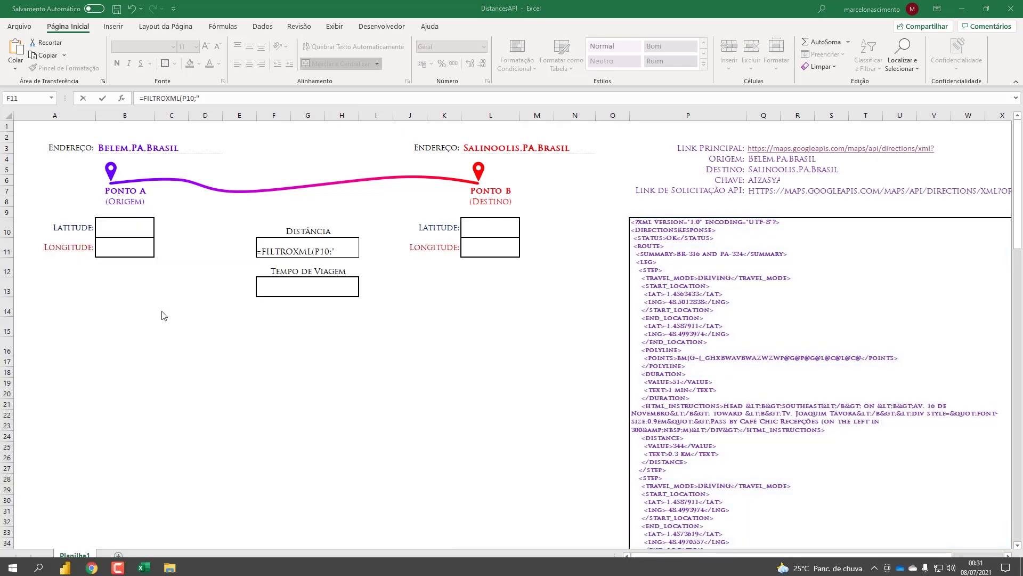
{"action": "key", "text": "alt+Tab"}
{"action": "key", "text": "alt+Tab"}
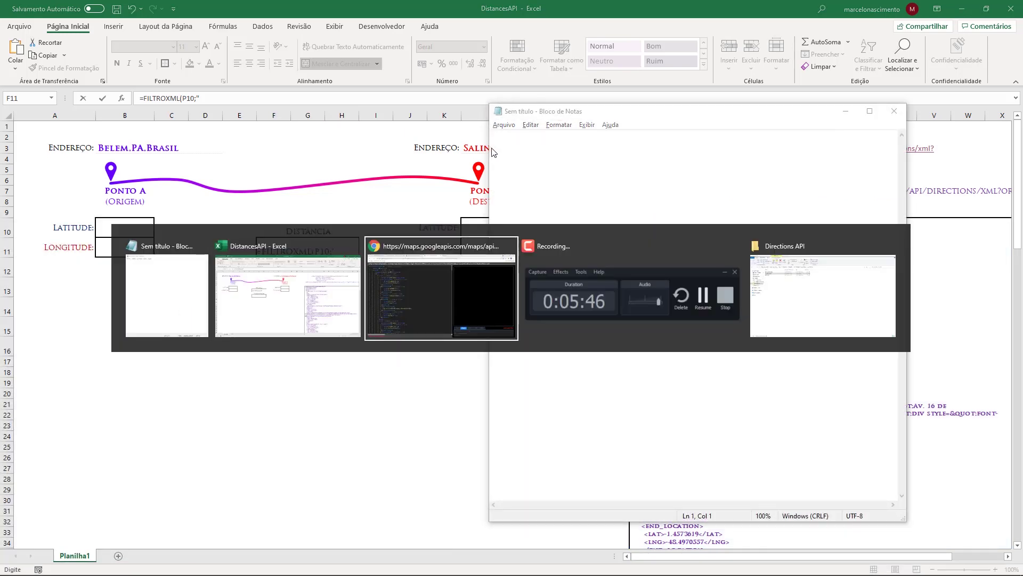
{"action": "key", "text": "alt+Tab"}
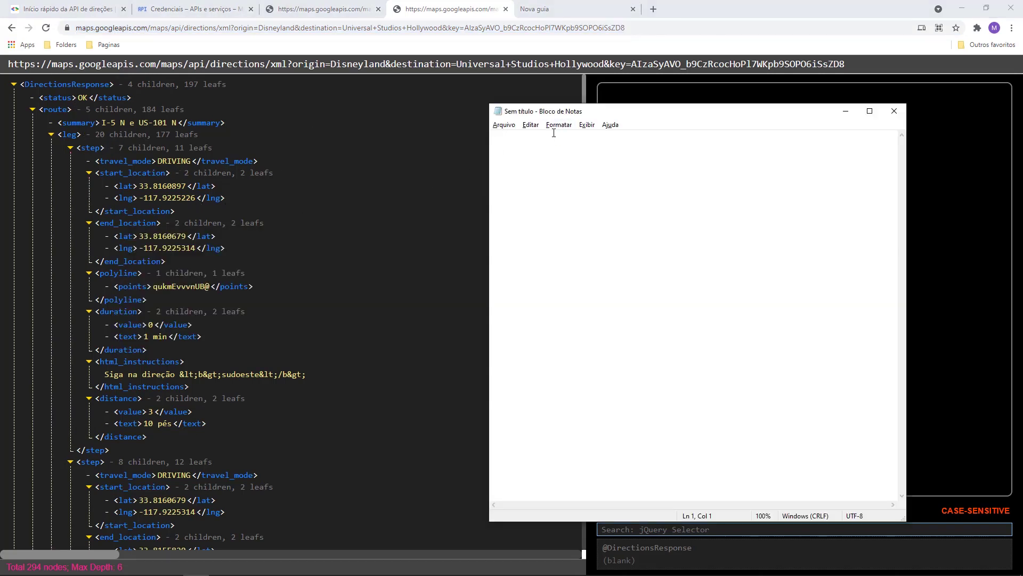
{"action": "left_click_drag", "start_coordinate": [555, 112], "coordinate": [466, 110]}
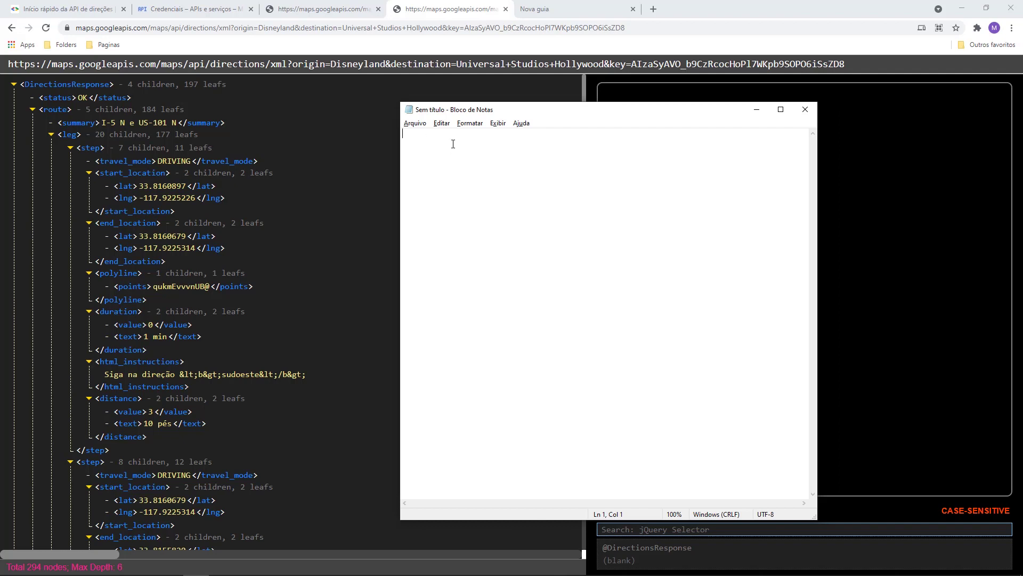
Step: Copy tag names from the XML into Notepad to build the path DirectionsResponse/route/leg
{"action": "double_click", "coordinate": [63, 84]}
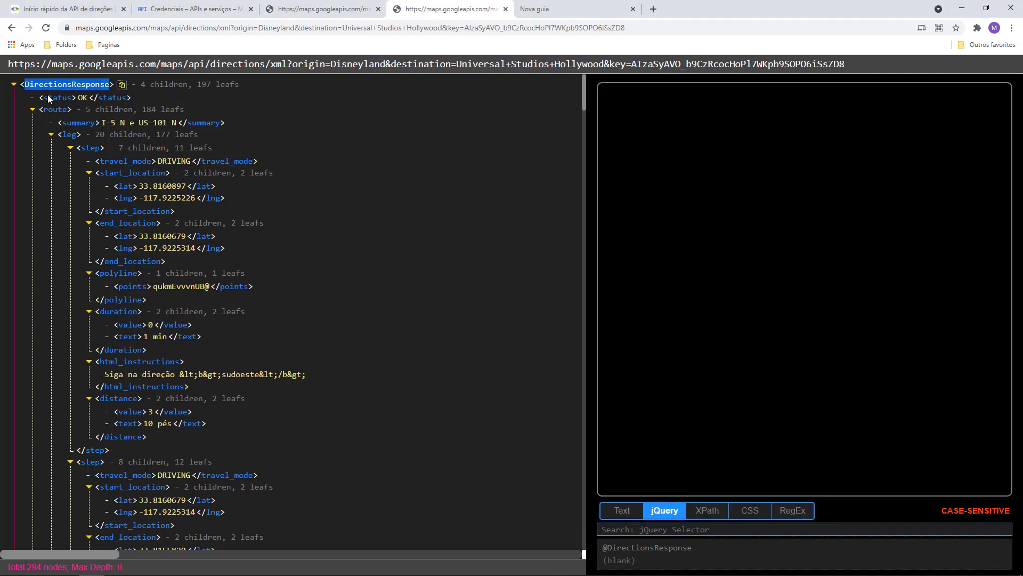
{"action": "key", "text": "alt+Tab"}
{"action": "key", "text": "ctrl+v"}
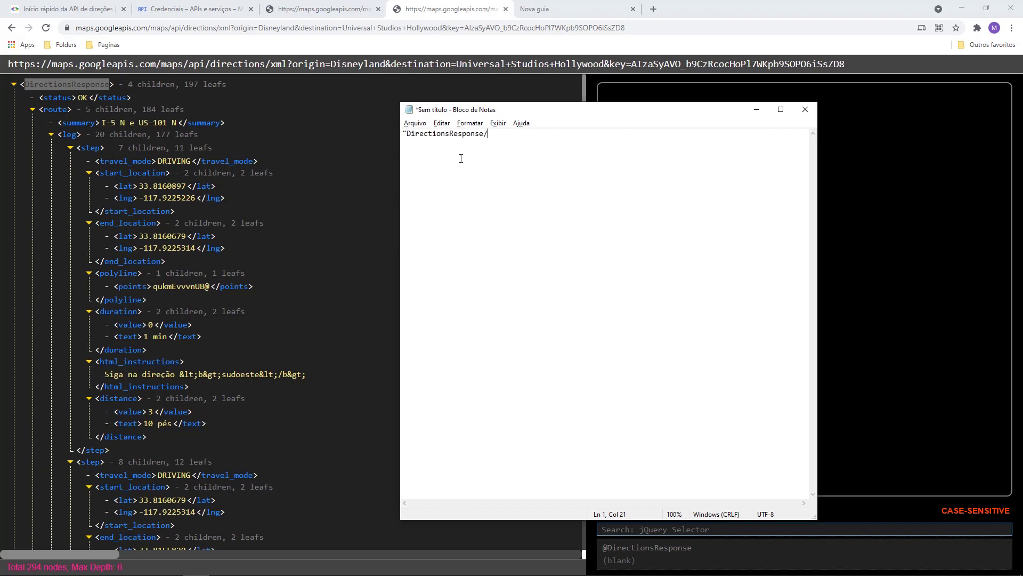
{"action": "key", "text": "alt+Tab"}
{"action": "double_click", "coordinate": [54, 106]}
{"action": "key", "text": "ctrl+c"}
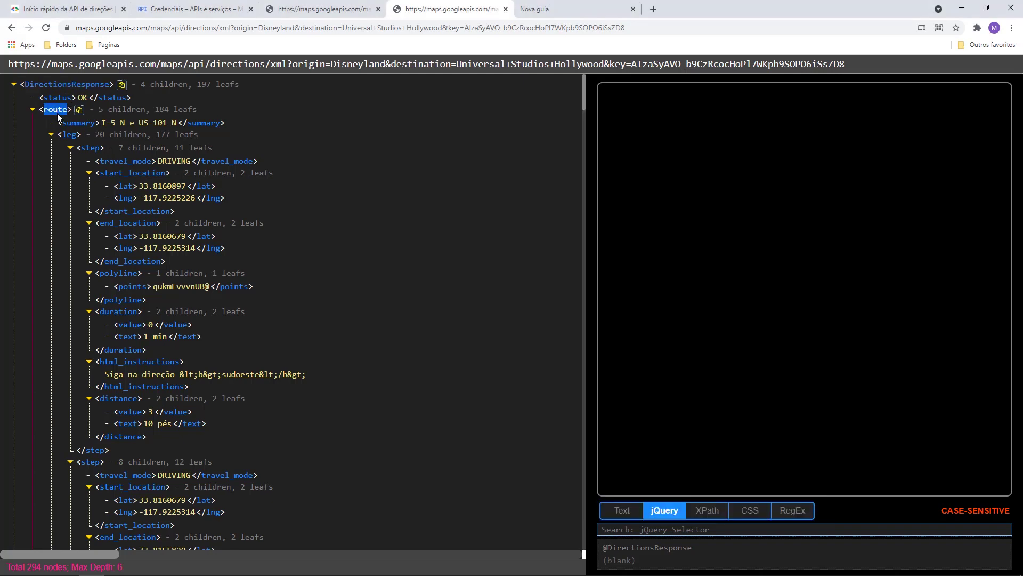
{"action": "key", "text": "alt+Tab"}
{"action": "type", "text": "/"}
{"action": "key", "text": "ctrl+v"}
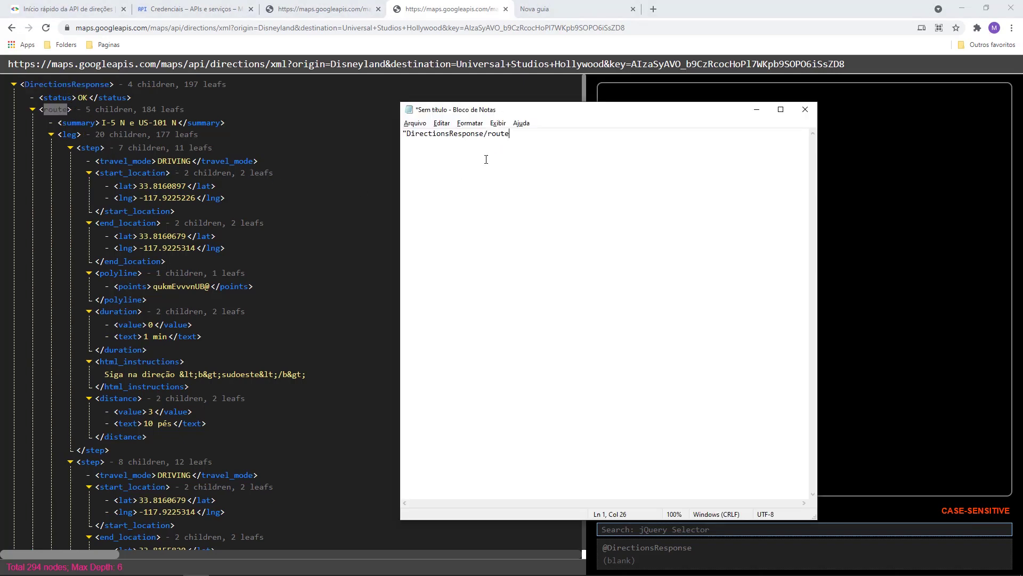
{"action": "key", "text": "alt+Tab"}
{"action": "double_click", "coordinate": [69, 135]}
{"action": "key", "text": "ctrl+c"}
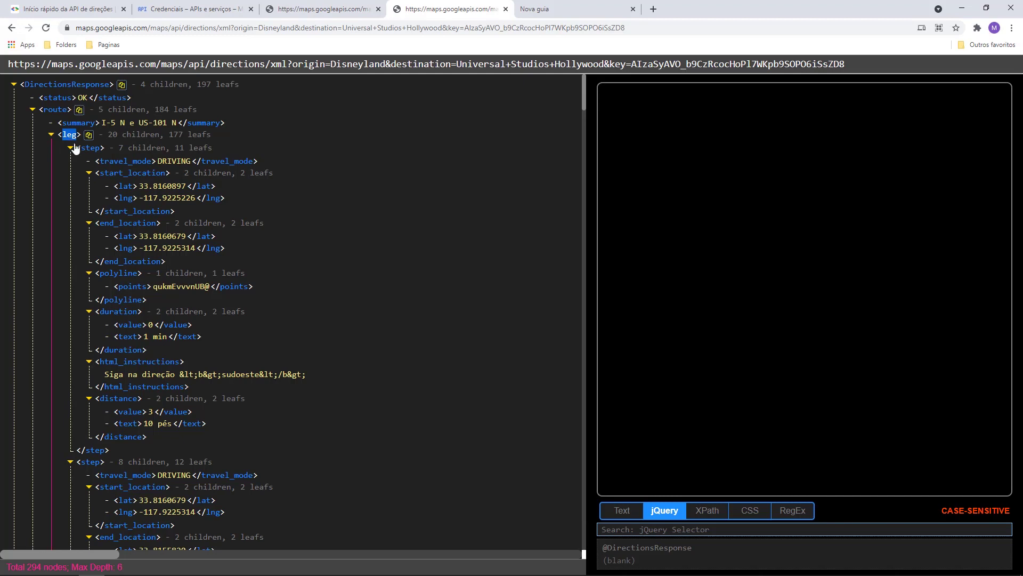
{"action": "key", "text": "alt+Tab"}
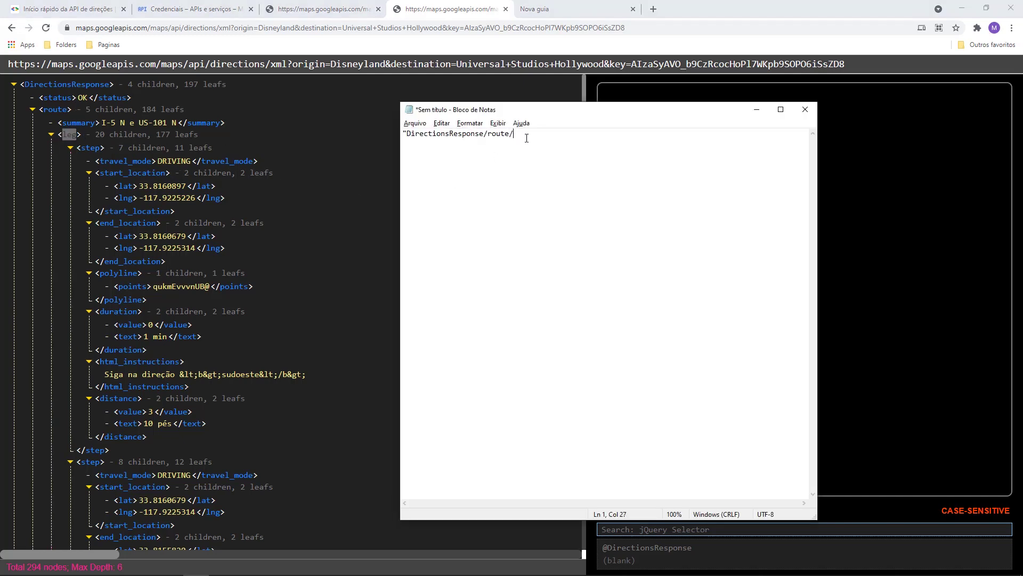
{"action": "type", "text": "/"}
{"action": "key", "text": "ctrl+v"}
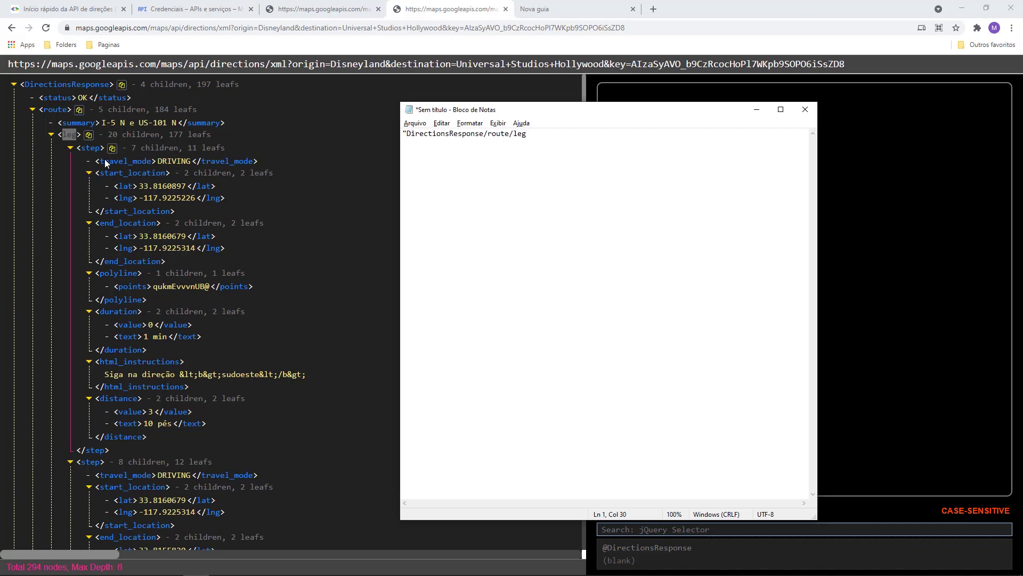
Step: Collapse the step nodes under leg in the XML view to reveal leg's distance element
{"action": "left_click", "coordinate": [89, 173]}
{"action": "left_click", "coordinate": [89, 173]}
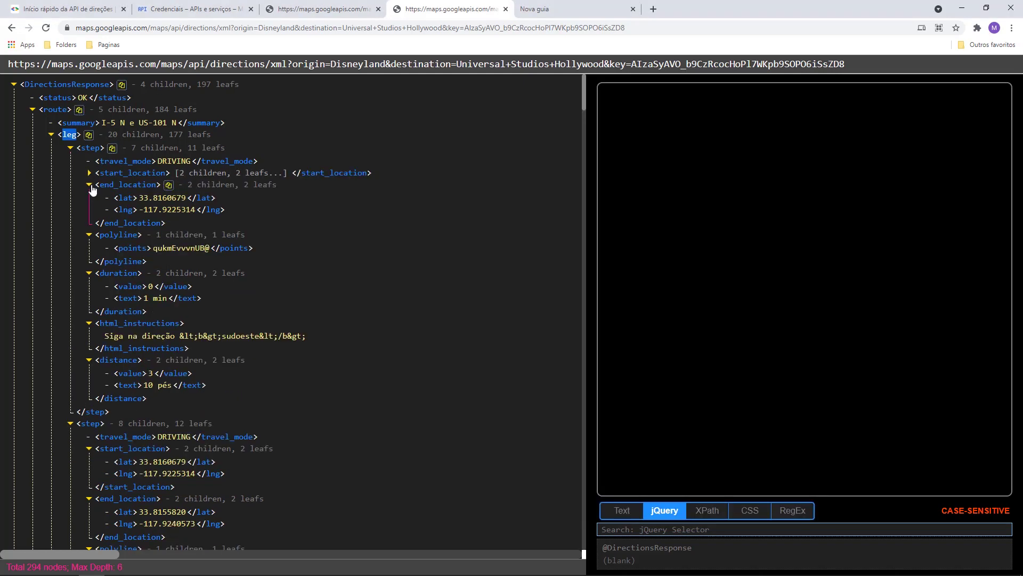
{"action": "left_click", "coordinate": [89, 185]}
{"action": "left_click", "coordinate": [90, 197]}
{"action": "left_click", "coordinate": [89, 208]}
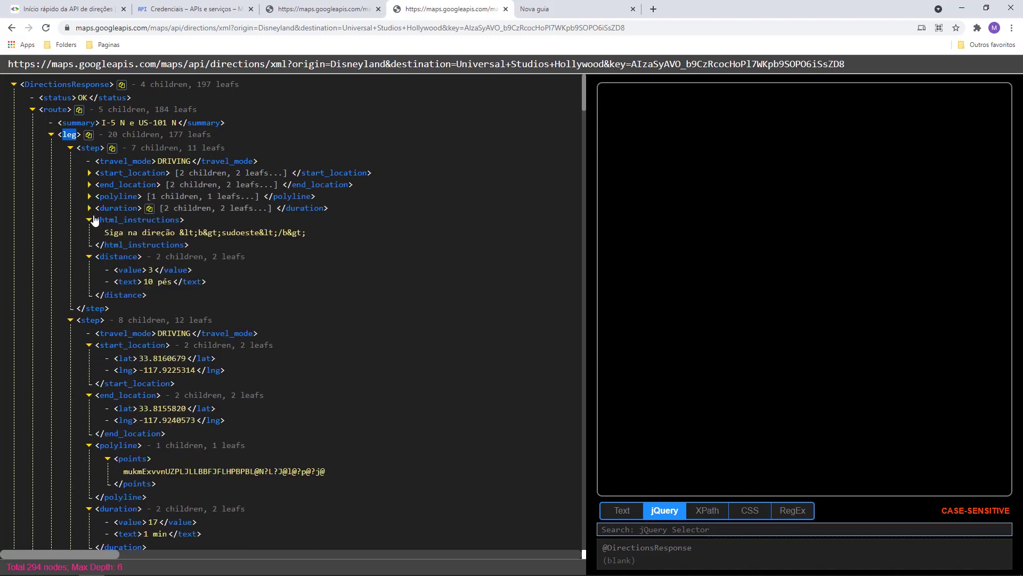
{"action": "left_click", "coordinate": [89, 219]}
{"action": "left_click", "coordinate": [89, 231]}
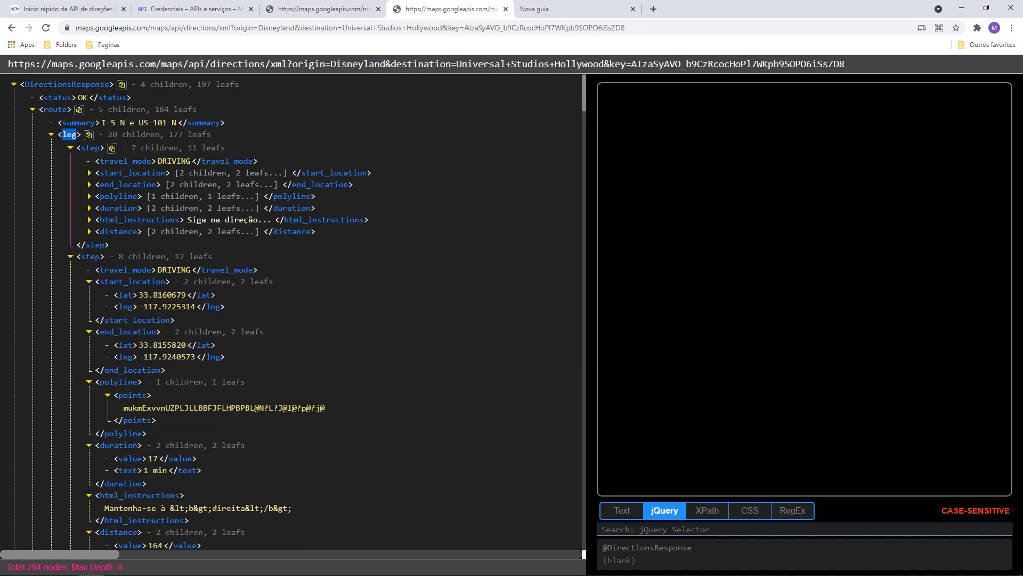
{"action": "left_click", "coordinate": [71, 148]}
{"action": "left_click", "coordinate": [71, 160]}
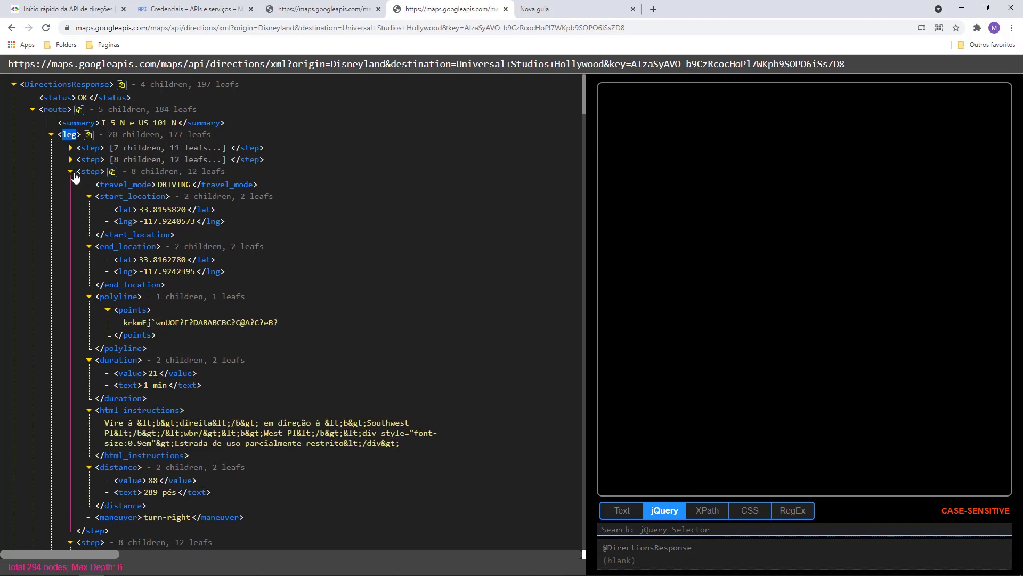
{"action": "left_click", "coordinate": [70, 171]}
{"action": "left_click", "coordinate": [70, 183]}
{"action": "left_click", "coordinate": [71, 195]}
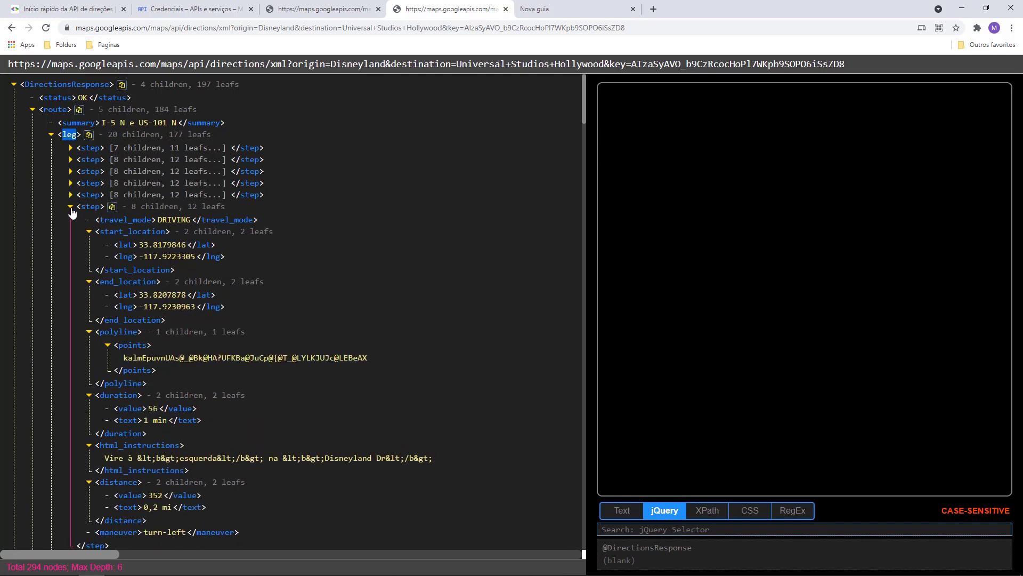
{"action": "left_click", "coordinate": [71, 207]}
{"action": "left_click", "coordinate": [70, 218]}
{"action": "left_click", "coordinate": [70, 230]}
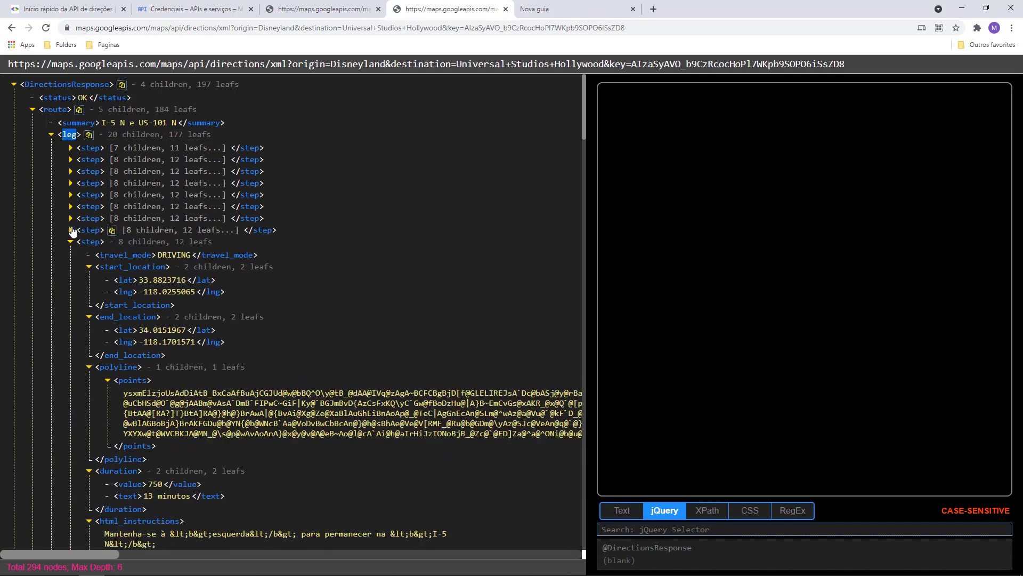
{"action": "left_click", "coordinate": [70, 242]}
{"action": "left_click", "coordinate": [70, 253]}
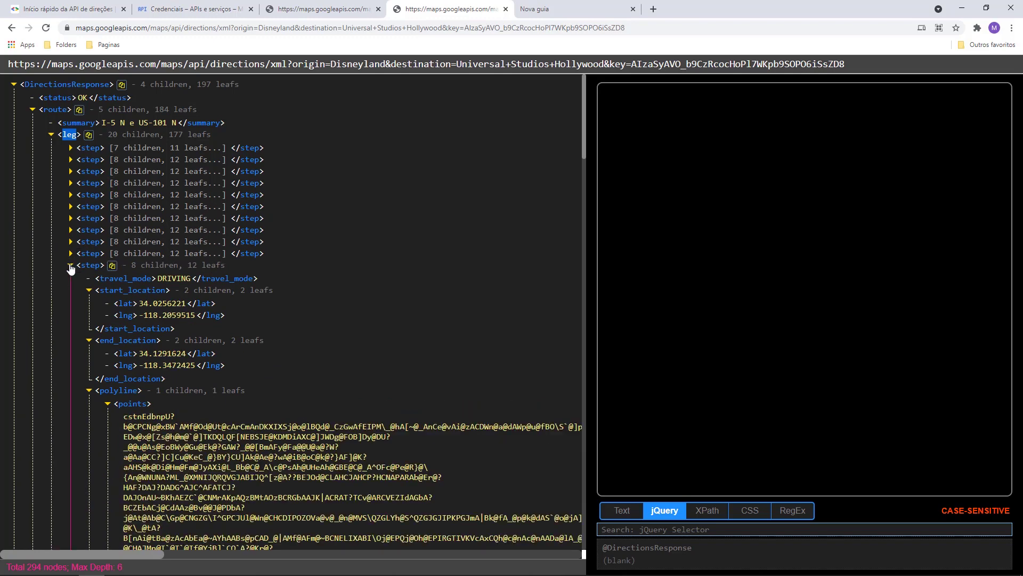
{"action": "left_click", "coordinate": [70, 265]}
{"action": "left_click", "coordinate": [70, 276]}
{"action": "left_click", "coordinate": [70, 288]}
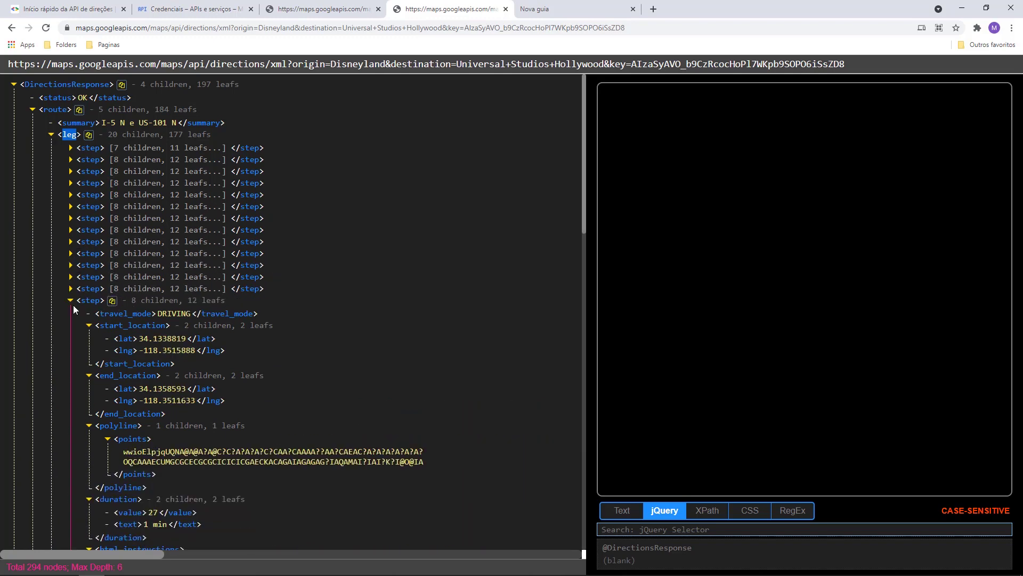
{"action": "left_click", "coordinate": [70, 300]}
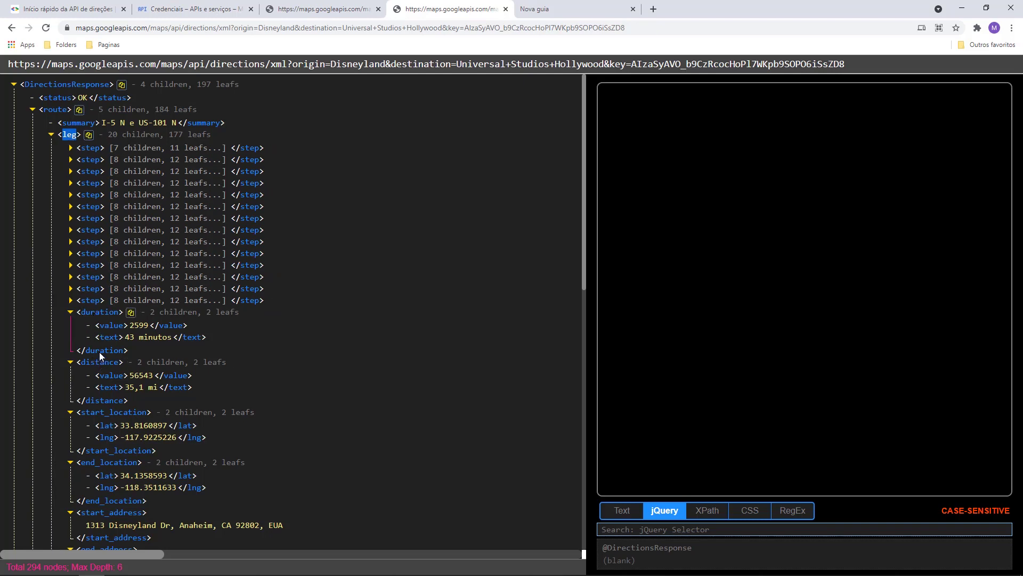
Step: Append distance to the Notepad path, giving DirectionsResponse/route/leg/distance
{"action": "scroll", "coordinate": [100, 319], "scroll_direction": "down", "scroll_amount": 1}
{"action": "double_click", "coordinate": [95, 309]}
{"action": "key", "text": "ctrl+c"}
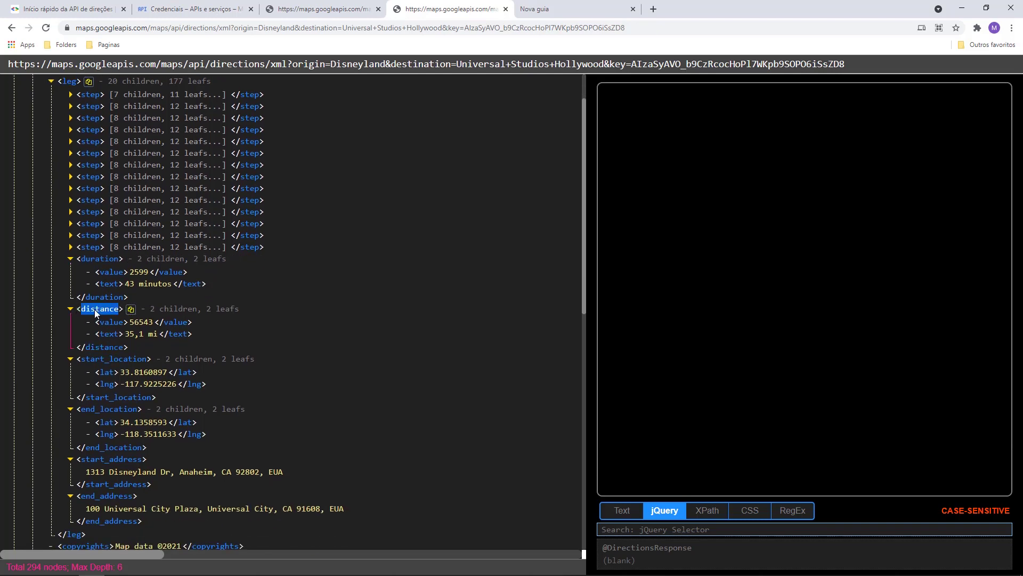
{"action": "key", "text": "alt+Tab"}
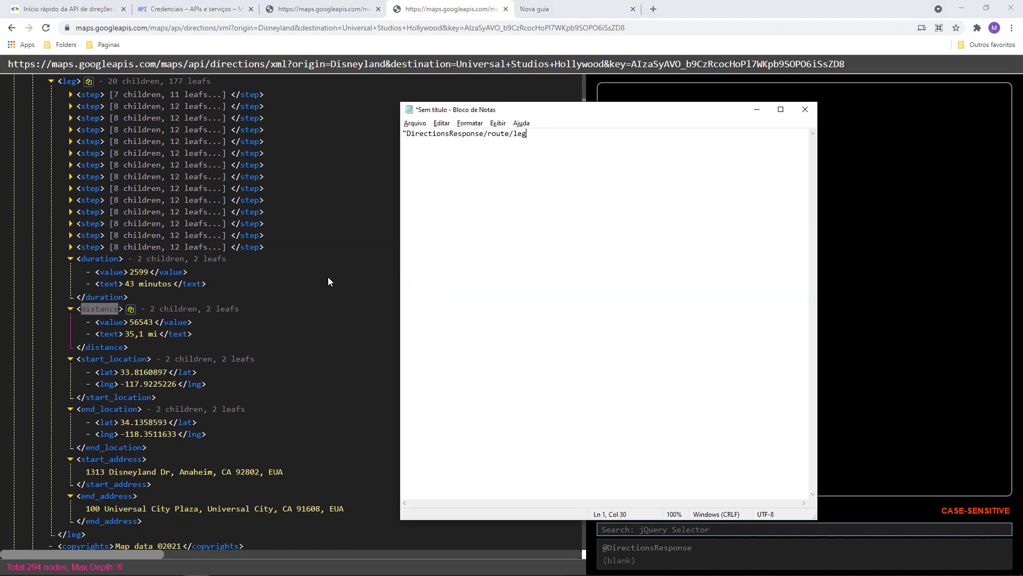
{"action": "key", "text": "ctrl+v"}
Step: Collapse leg's other child nodes and expand distance to locate its value tag
{"action": "double_click", "coordinate": [111, 323]}
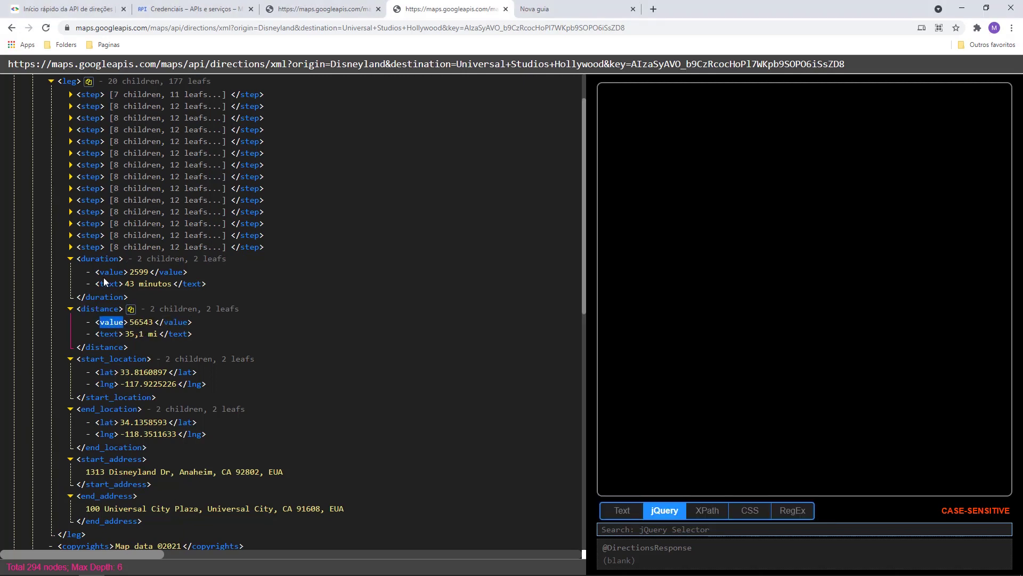
{"action": "left_click", "coordinate": [72, 260]}
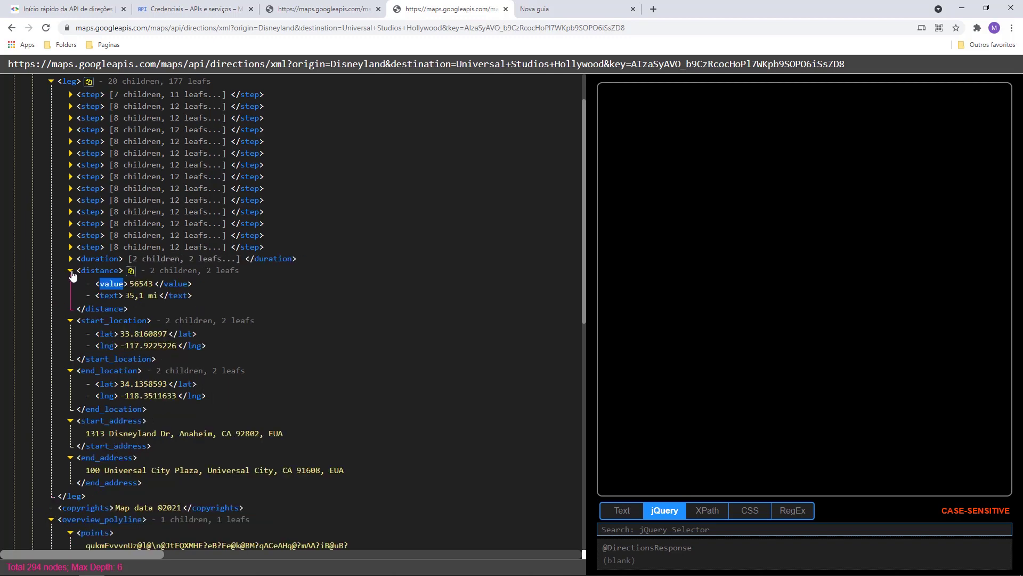
{"action": "left_click", "coordinate": [71, 271]}
{"action": "left_click", "coordinate": [73, 284]}
{"action": "left_click", "coordinate": [72, 293]}
{"action": "left_click", "coordinate": [72, 305]}
{"action": "left_click", "coordinate": [72, 317]}
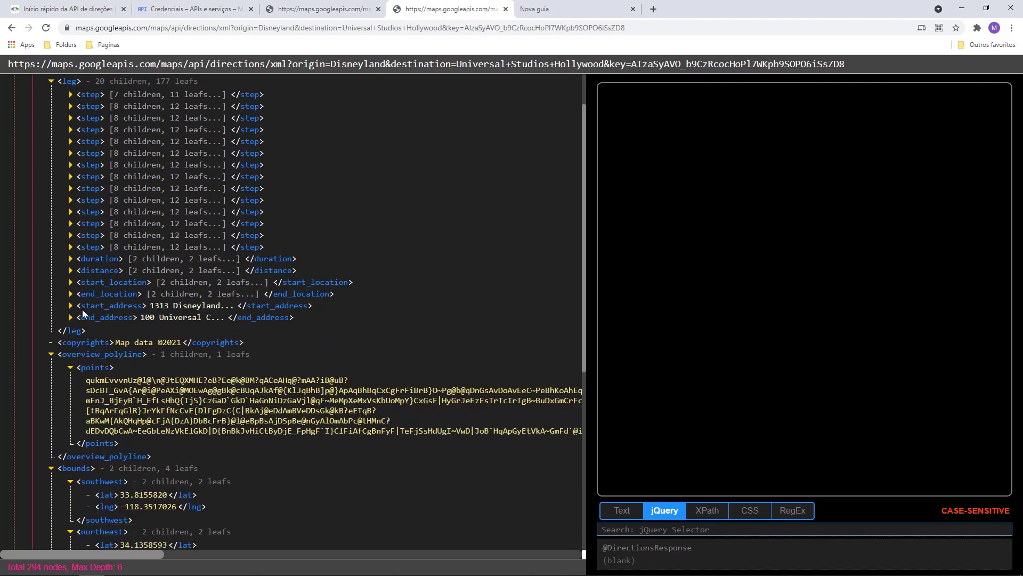
{"action": "left_click", "coordinate": [91, 271]}
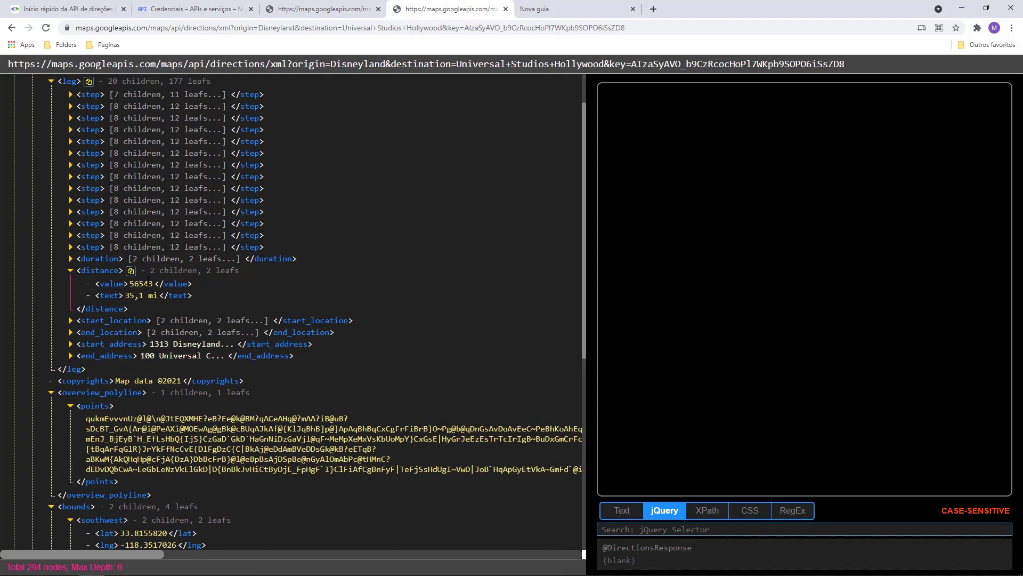
{"action": "double_click", "coordinate": [116, 286]}
Step: Finish the path as DirectionsResponse/route/leg/distance/value and select the whole line for Excel
{"action": "key", "text": "alt+Tab"}
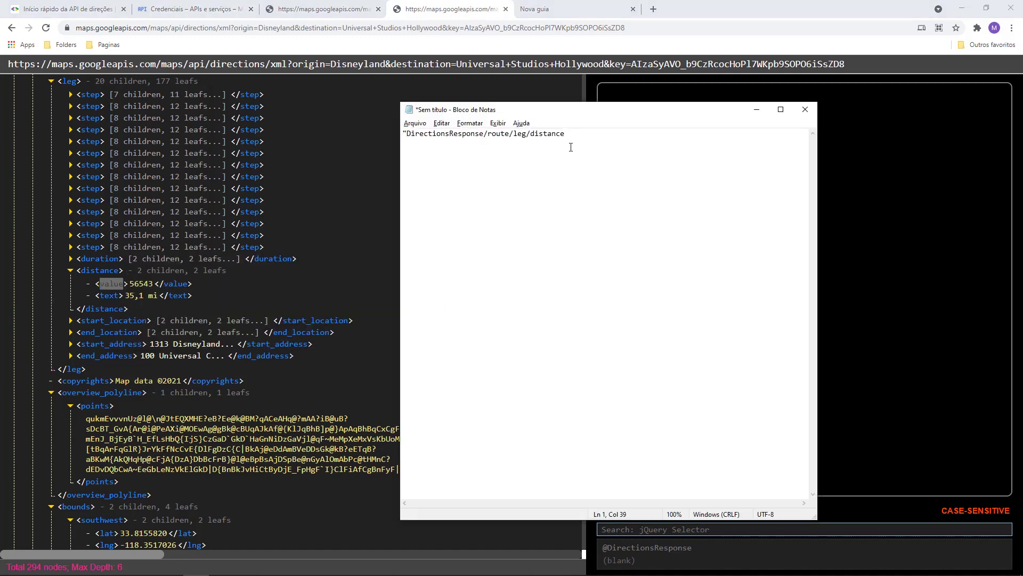
{"action": "type", "text": "value"}
{"action": "left_click_drag", "start_coordinate": [611, 136], "coordinate": [379, 130]}
{"action": "key", "text": "ctrl+c"}
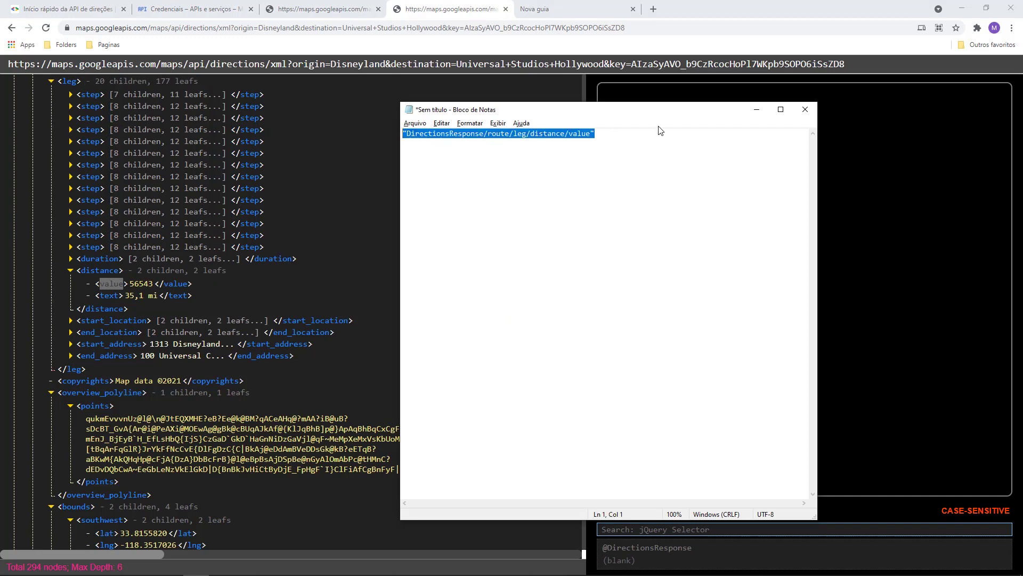
{"action": "key", "text": "alt+Tab"}
{"action": "key", "text": "alt+Tab"}
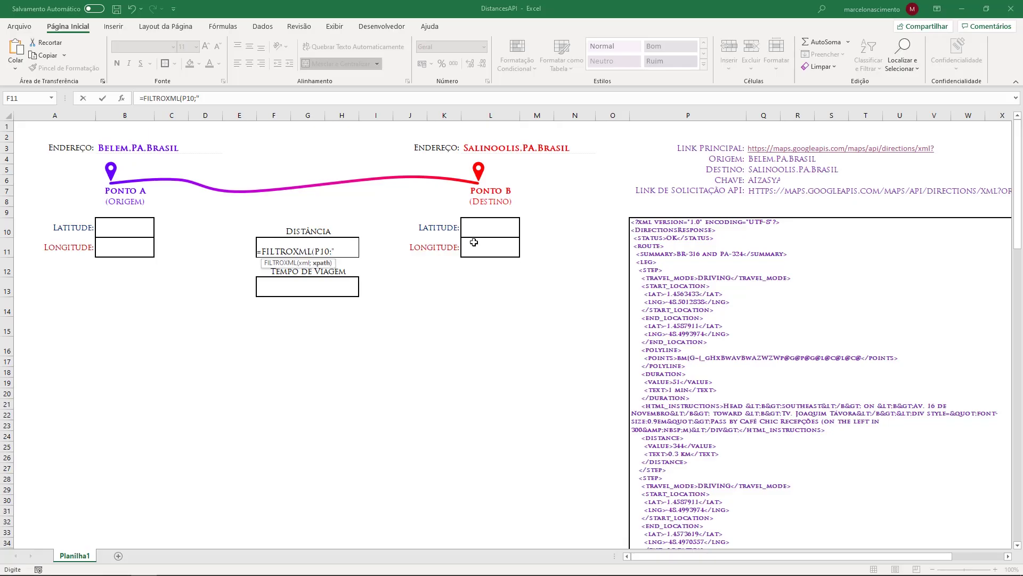
Step: Complete the Distância FILTROXML formula with the distance/value path and divide it by 1000
{"action": "left_click", "coordinate": [215, 97]}
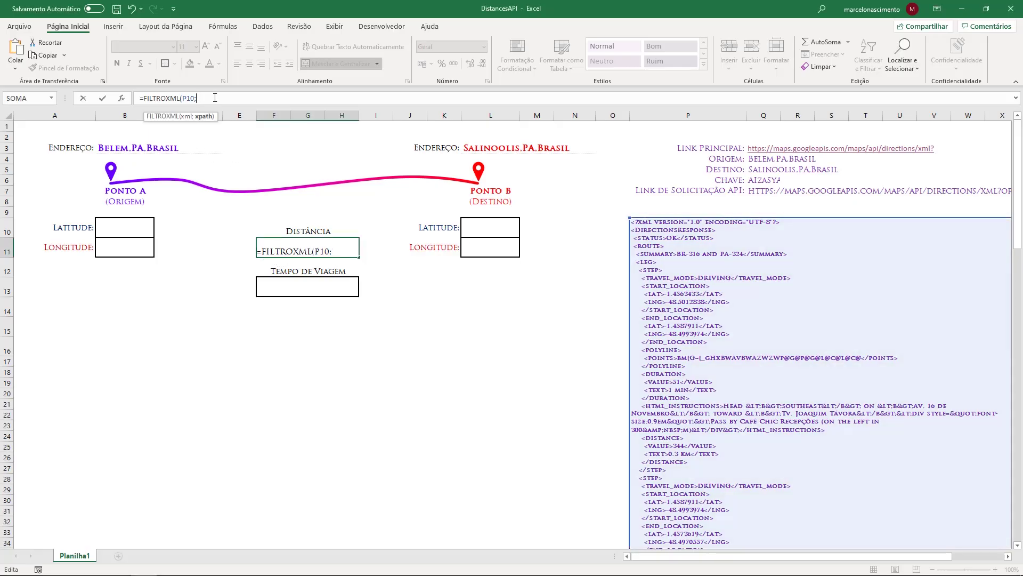
{"action": "key", "text": "ctrl+v"}
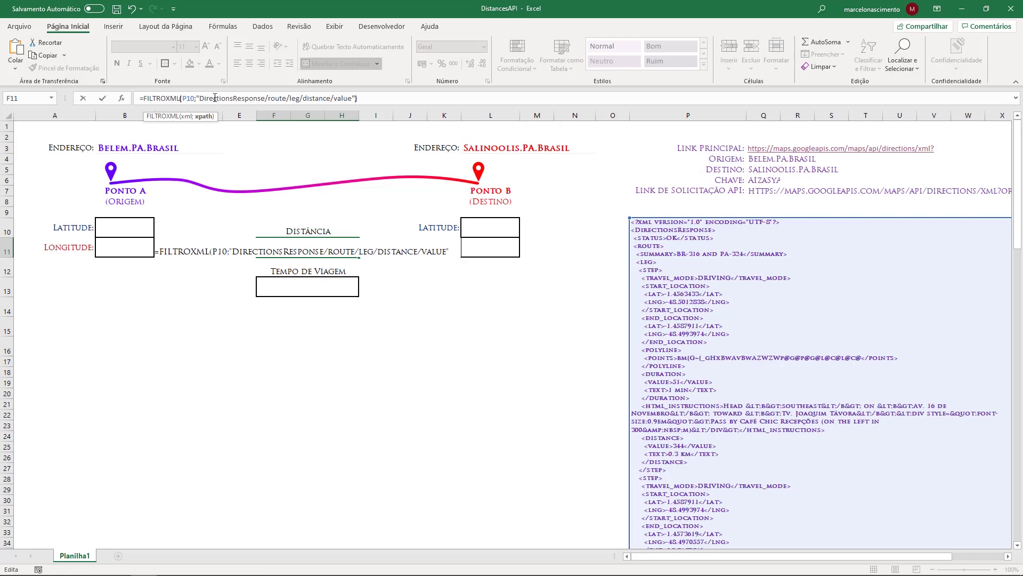
{"action": "key", "text": "Return"}
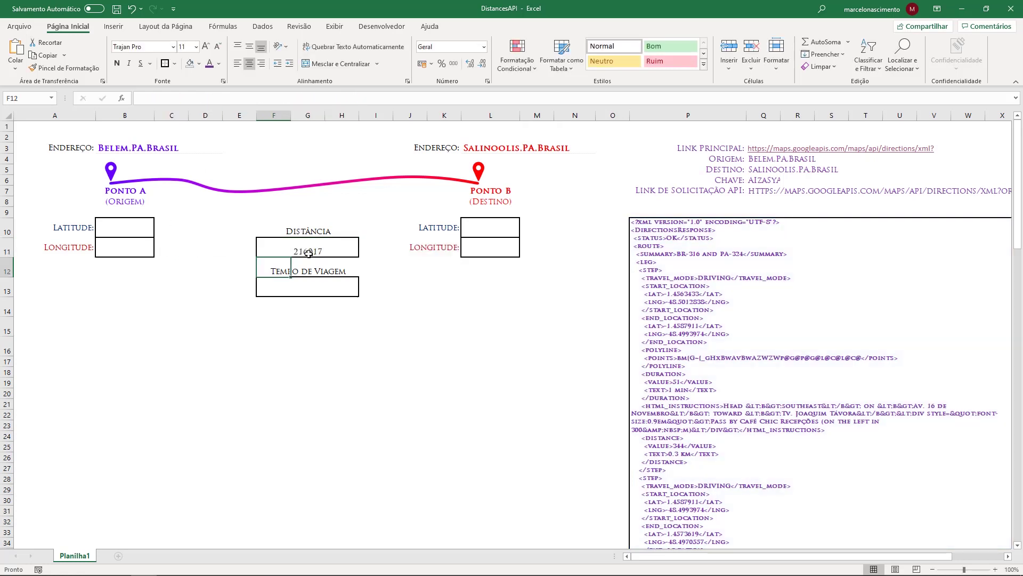
{"action": "left_click", "coordinate": [320, 254]}
{"action": "left_click", "coordinate": [368, 100]}
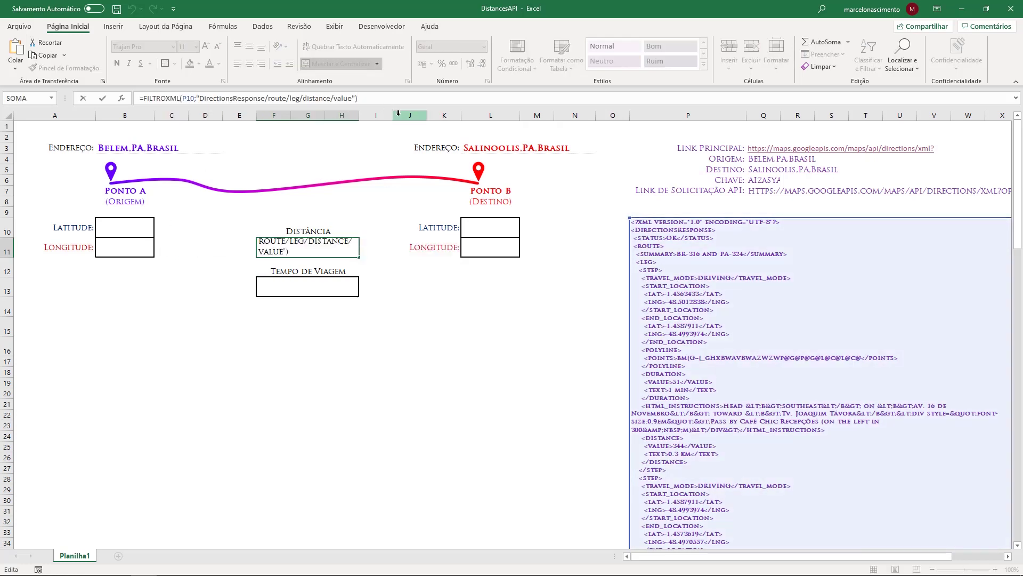
{"action": "type", "text": "*"}
{"action": "key", "text": "BackSpace"}
{"action": "key", "text": "BackSpace"}
{"action": "key", "text": "Return"}
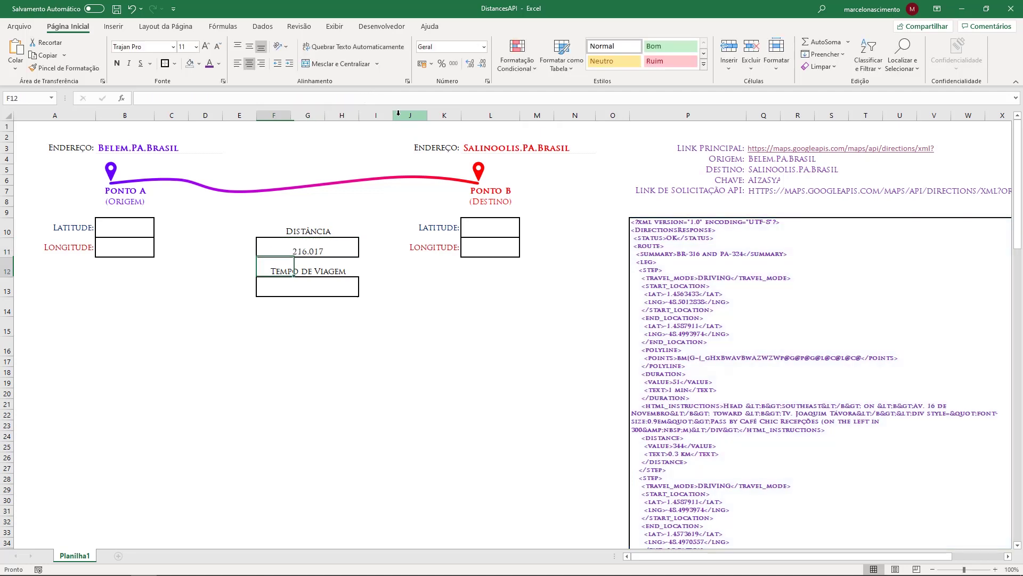
Step: Remove three decimal places from the Distância cell so it shows 216 km
{"action": "left_click", "coordinate": [301, 251]}
{"action": "left_click", "coordinate": [368, 269]}
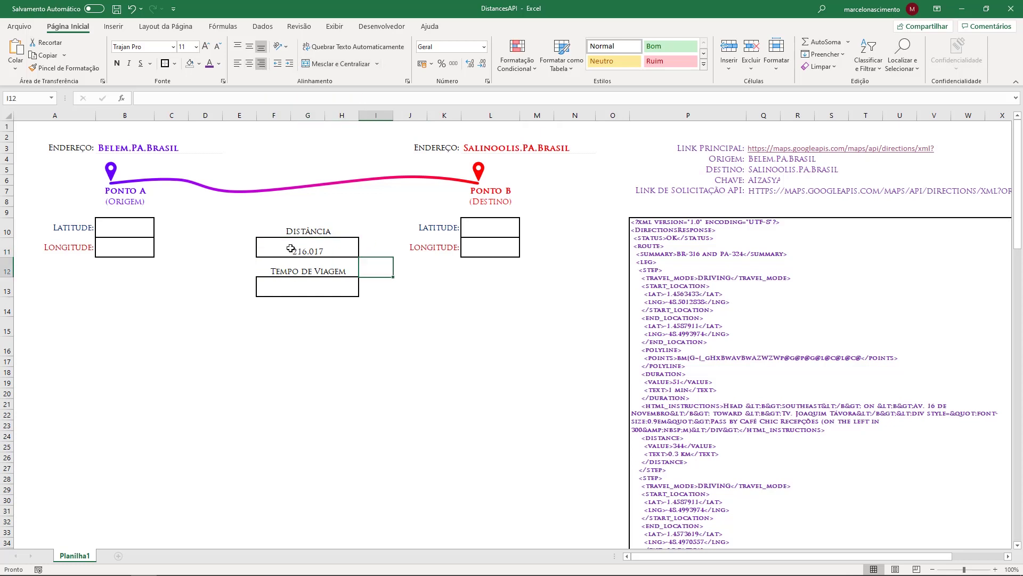
{"action": "left_click", "coordinate": [310, 248]}
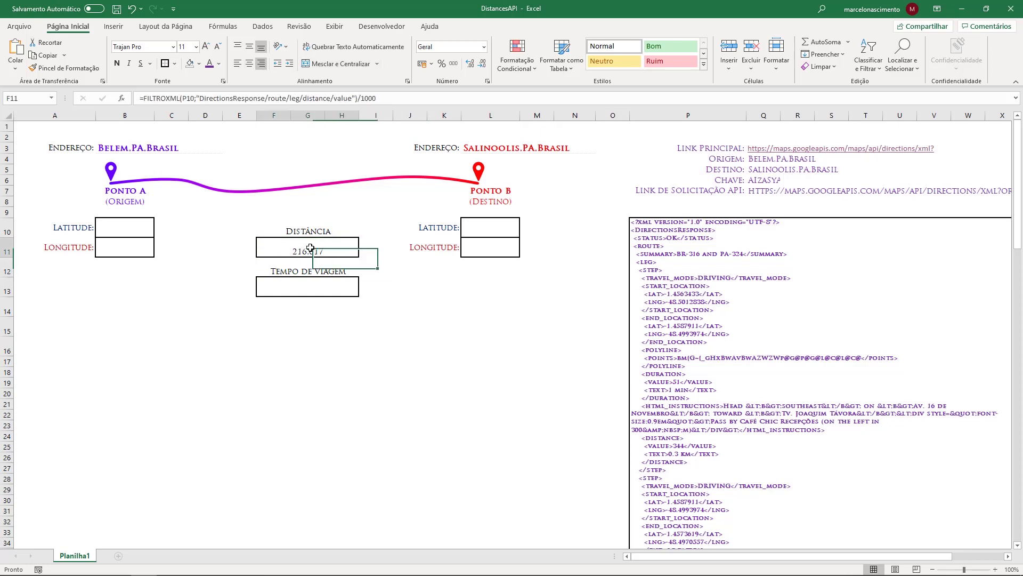
{"action": "left_click", "coordinate": [483, 64]}
{"action": "left_click", "coordinate": [483, 64]}
{"action": "left_click", "coordinate": [482, 64]}
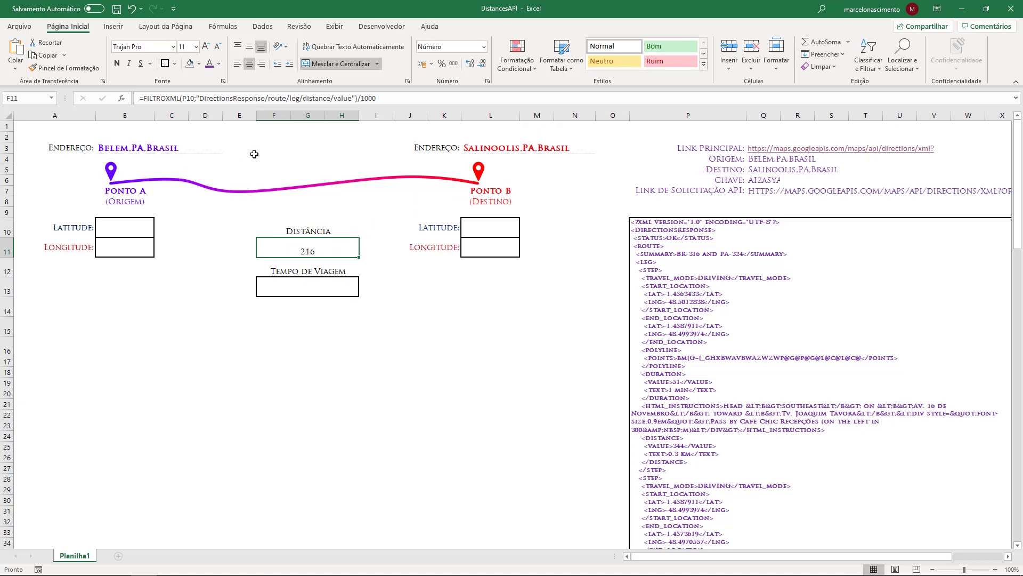
Step: Search Google in a new Chrome tab for 'belem.pa para salinopolis pa maps'
{"action": "key", "text": "alt+Tab"}
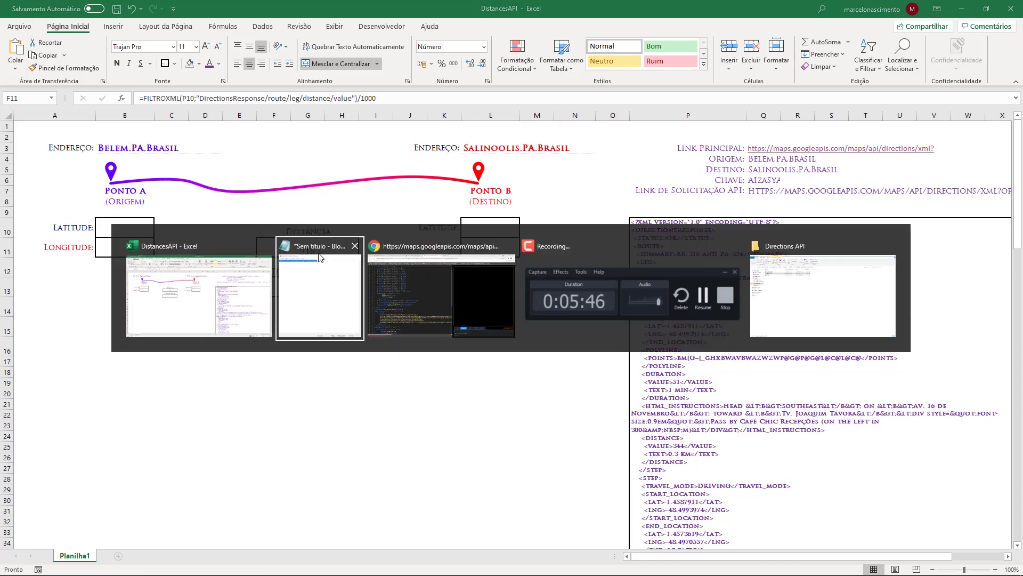
{"action": "key", "text": "alt+Tab"}
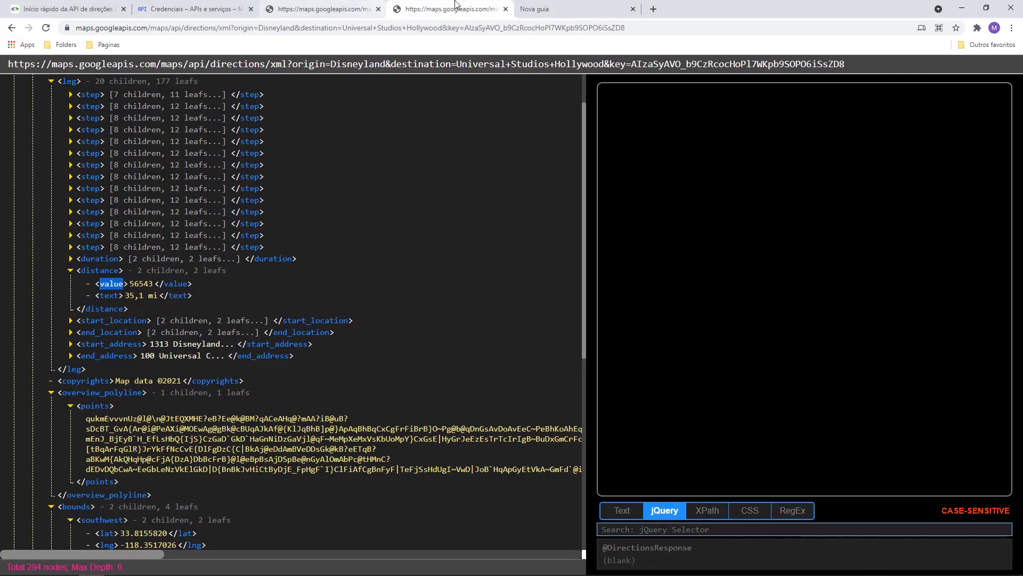
{"action": "key", "text": "ctrl+t"}
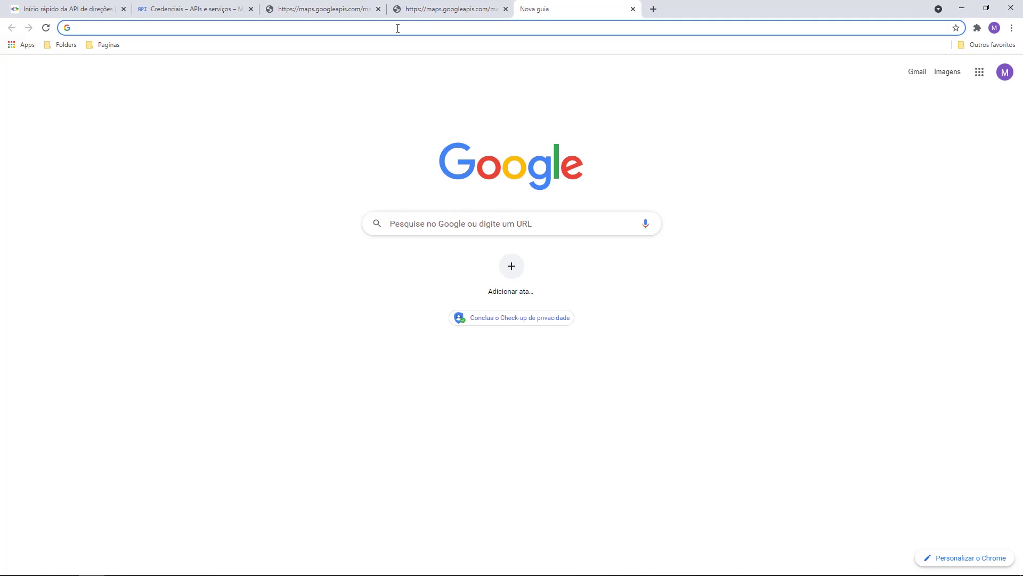
{"action": "type", "text": "belem.pa para s"}
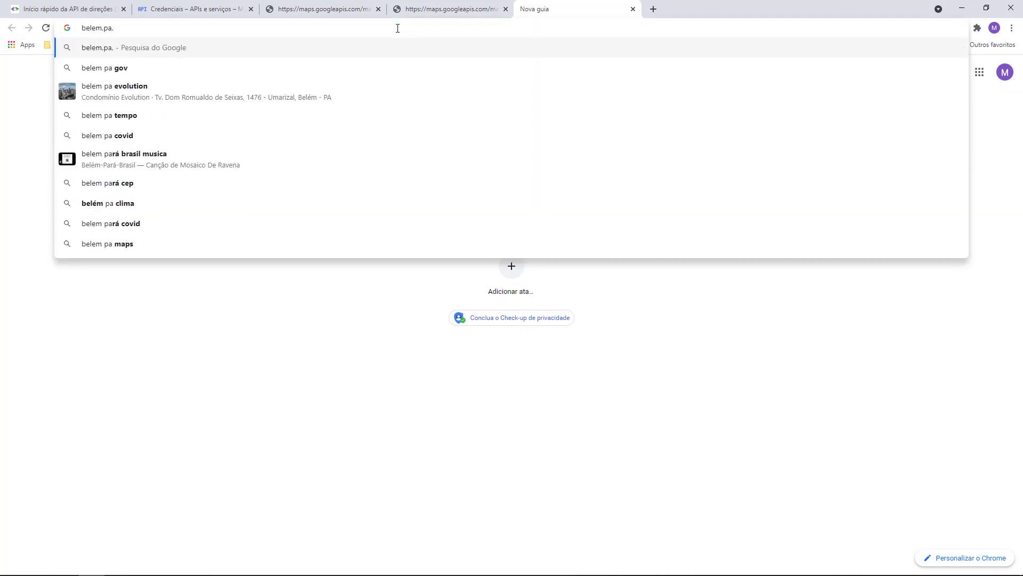
{"action": "type", "text": "alinopolis pa maps"}
{"action": "key", "text": "Return"}
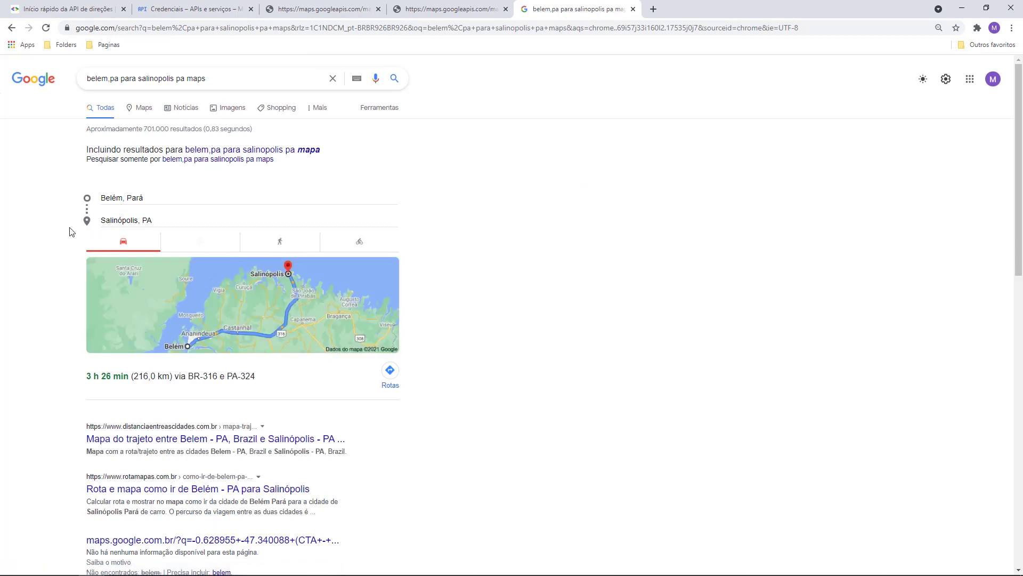
{"action": "scroll", "coordinate": [89, 308], "scroll_direction": "down", "scroll_amount": 1}
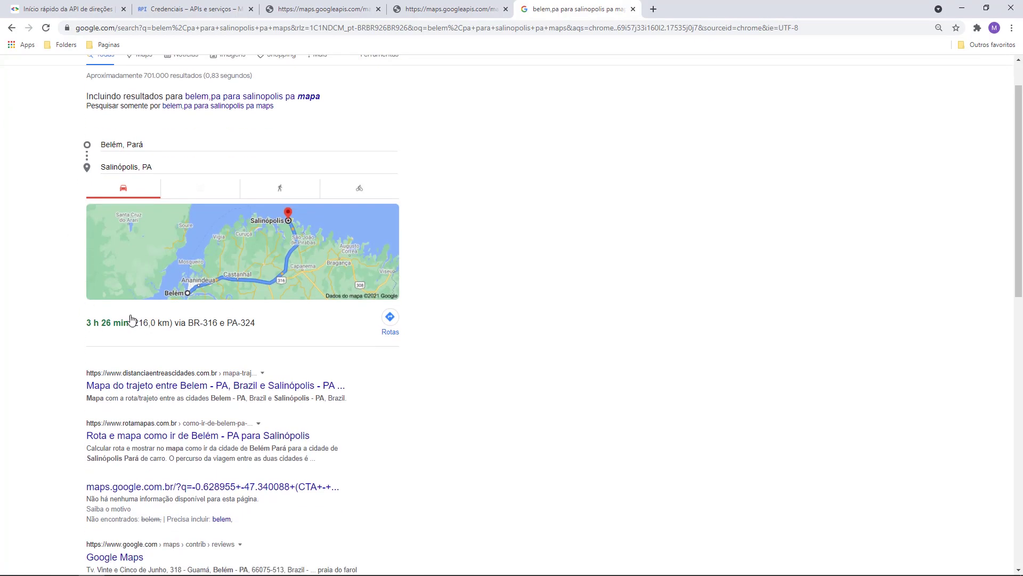
{"action": "key", "text": "alt+Tab"}
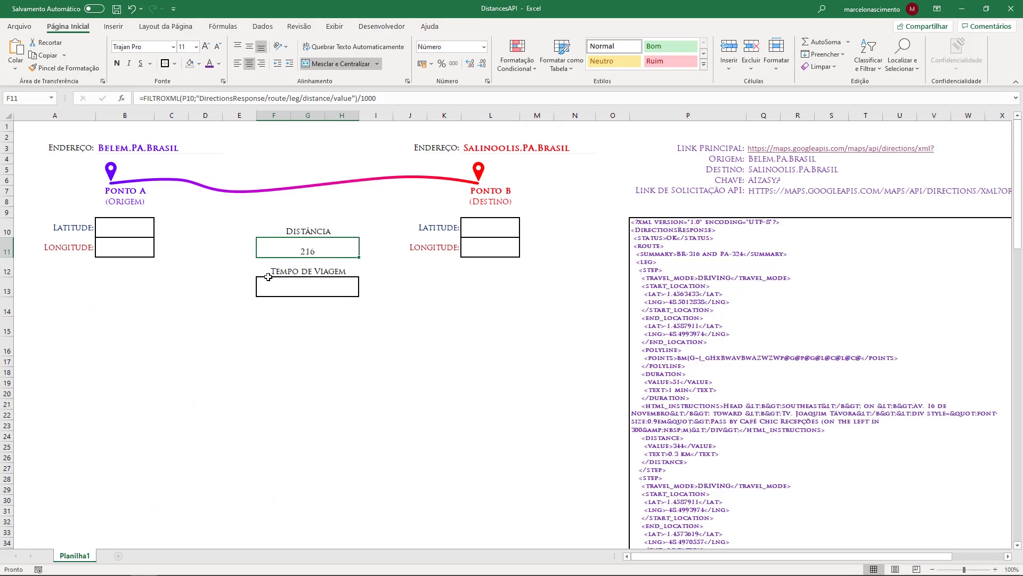
{"action": "key", "text": "alt+Tab"}
Step: Snip the route map card (3 h 26 min, 216,0 km) and paste it below the distance boxes
{"action": "key", "text": "super"}
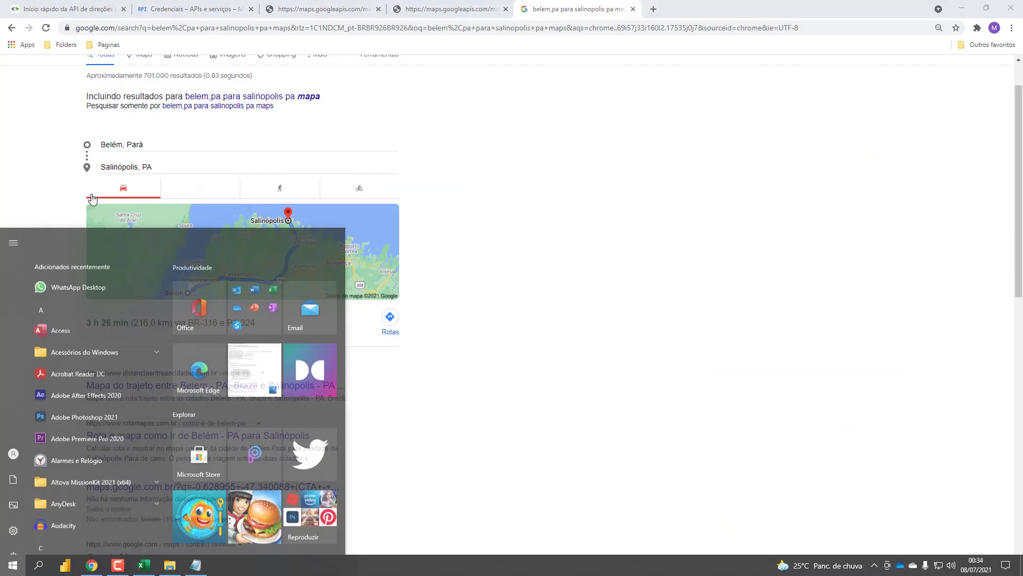
{"action": "type", "text": "cap"}
{"action": "key", "text": "Return"}
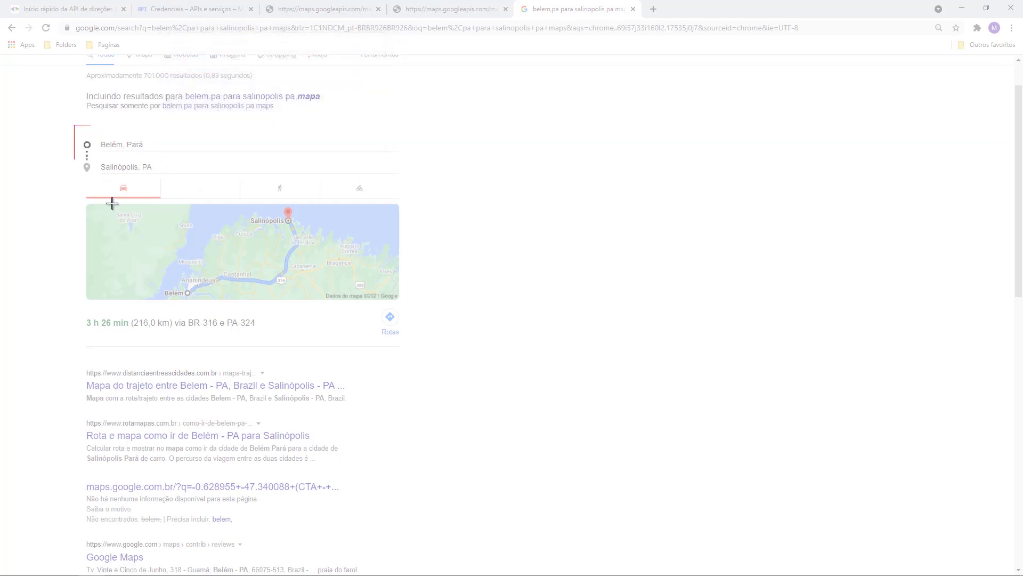
{"action": "left_click_drag", "start_coordinate": [74, 125], "coordinate": [430, 347]}
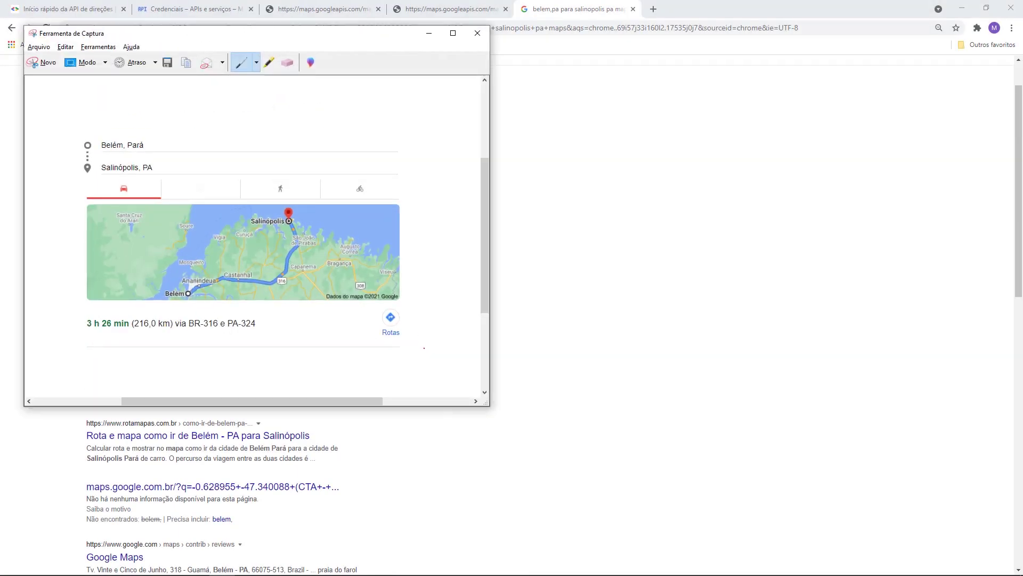
{"action": "key", "text": "alt+Tab"}
{"action": "key", "text": "alt+Tab"}
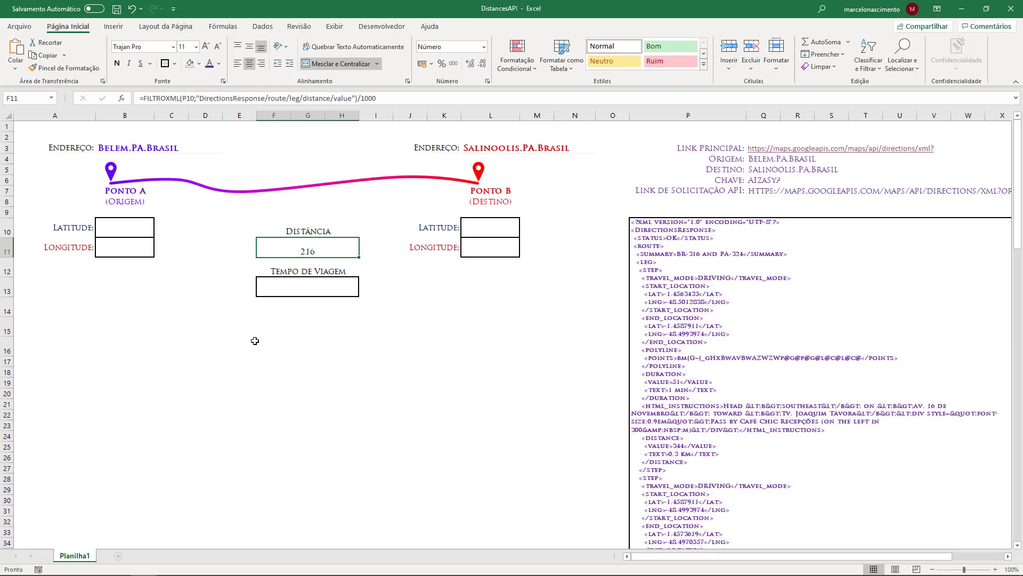
{"action": "key", "text": "ctrl+v"}
{"action": "left_click_drag", "start_coordinate": [361, 348], "coordinate": [176, 424]}
Step: Copy the distance cell's FILTROXML part, without /1000, into travel-time cell F13
{"action": "left_click", "coordinate": [318, 285]}
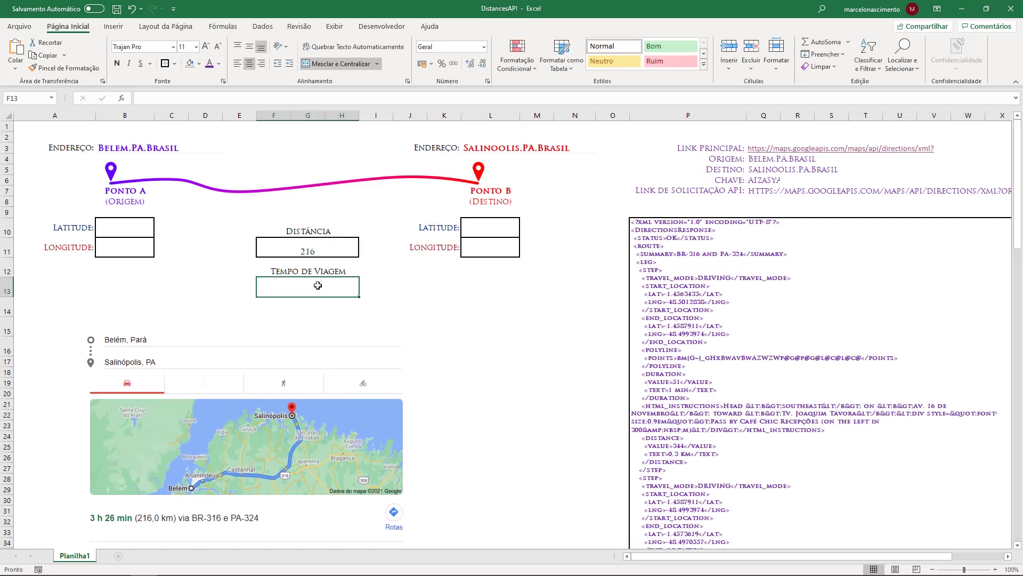
{"action": "left_click", "coordinate": [319, 247]}
{"action": "left_click", "coordinate": [391, 98]}
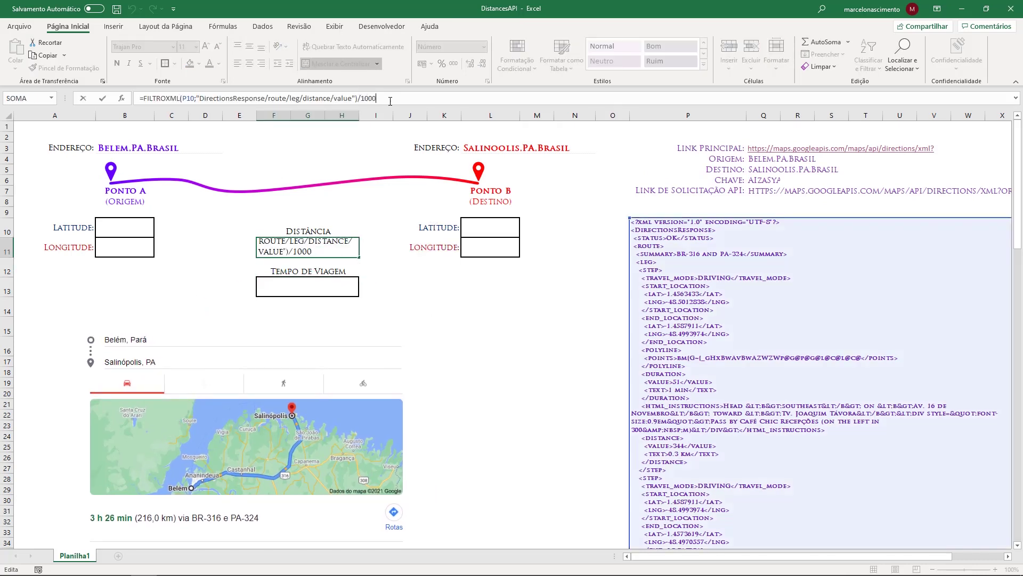
{"action": "left_click_drag", "start_coordinate": [358, 98], "coordinate": [140, 98]}
{"action": "key", "text": "ctrl+c"}
{"action": "key", "text": "Return"}
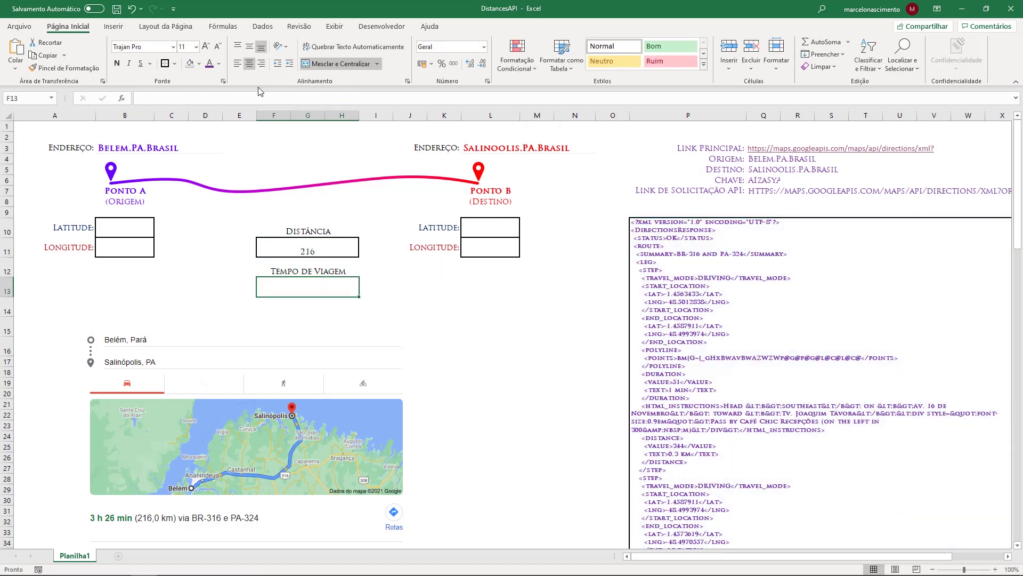
{"action": "key", "text": "ctrl+v"}
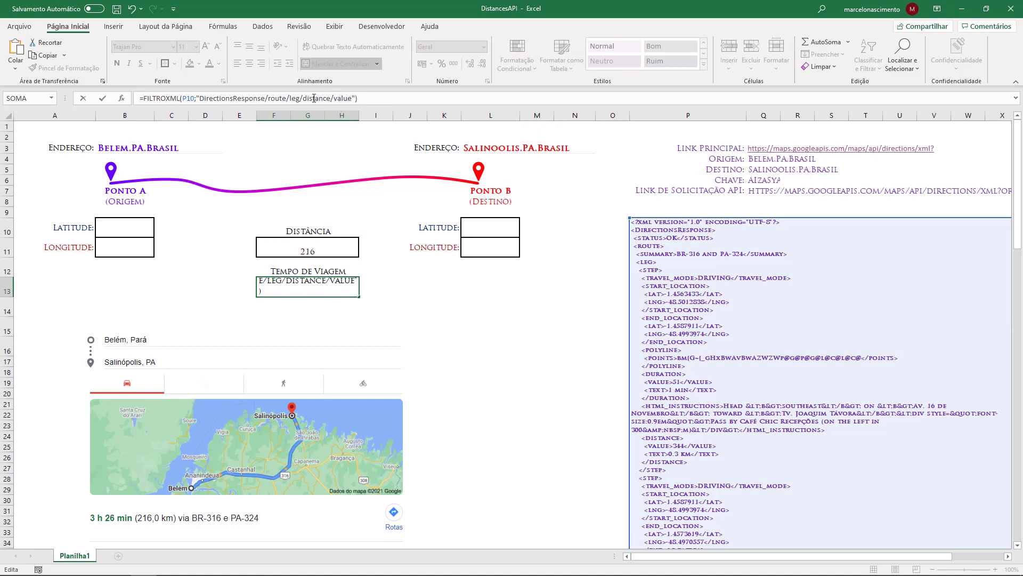
Step: Replace distance with duration in F13's XPath, copying the tag from the XML response
{"action": "key", "text": "alt+Tab"}
{"action": "key", "text": "alt+Tab"}
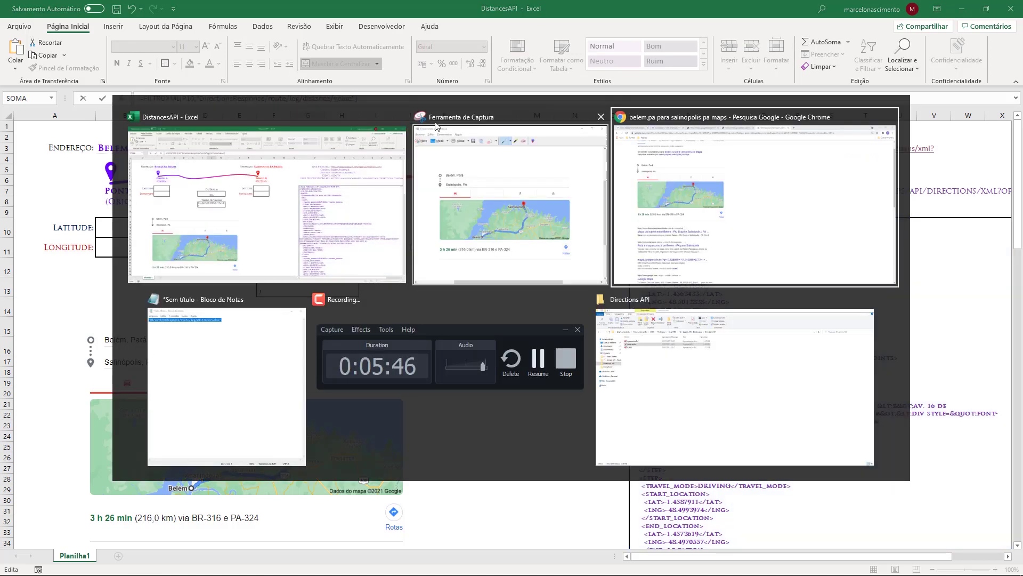
{"action": "left_click", "coordinate": [468, 6]}
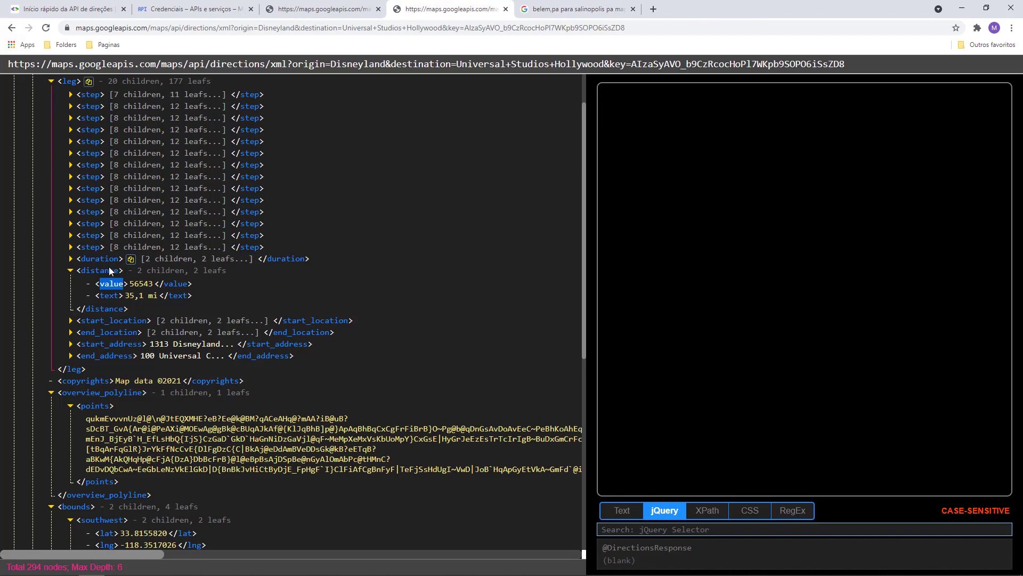
{"action": "left_click", "coordinate": [78, 261]}
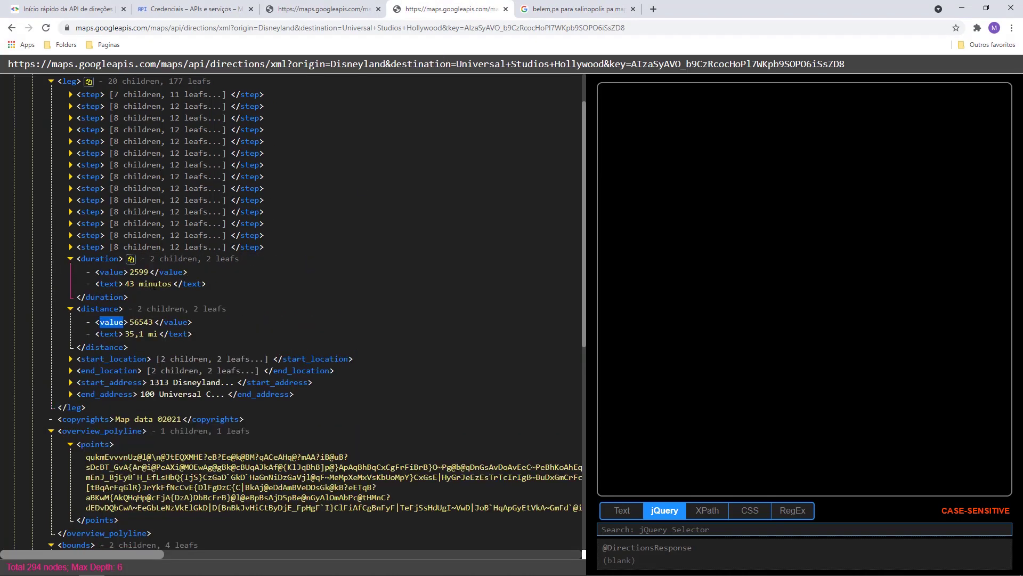
{"action": "double_click", "coordinate": [100, 260]}
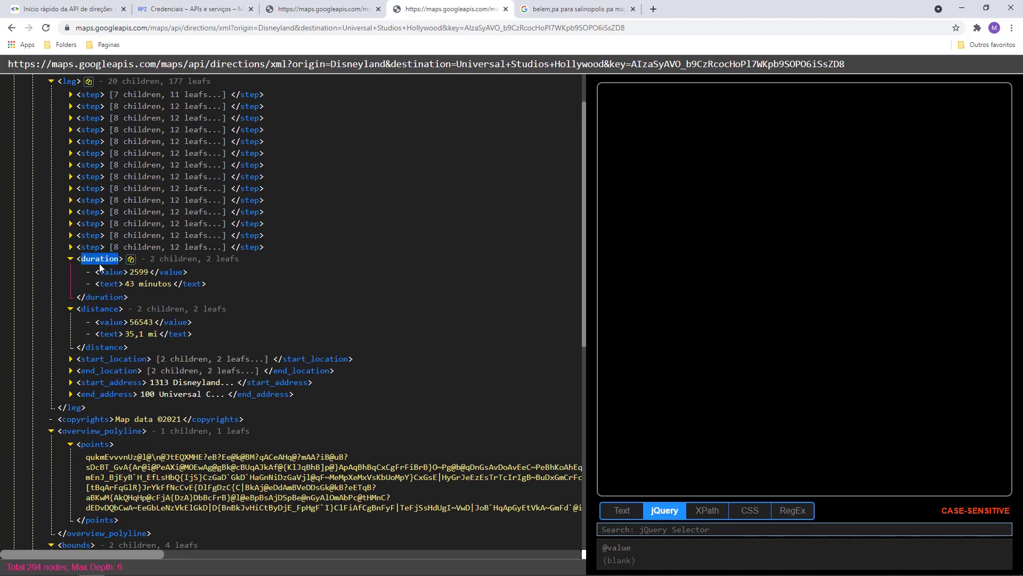
{"action": "key", "text": "alt+Tab"}
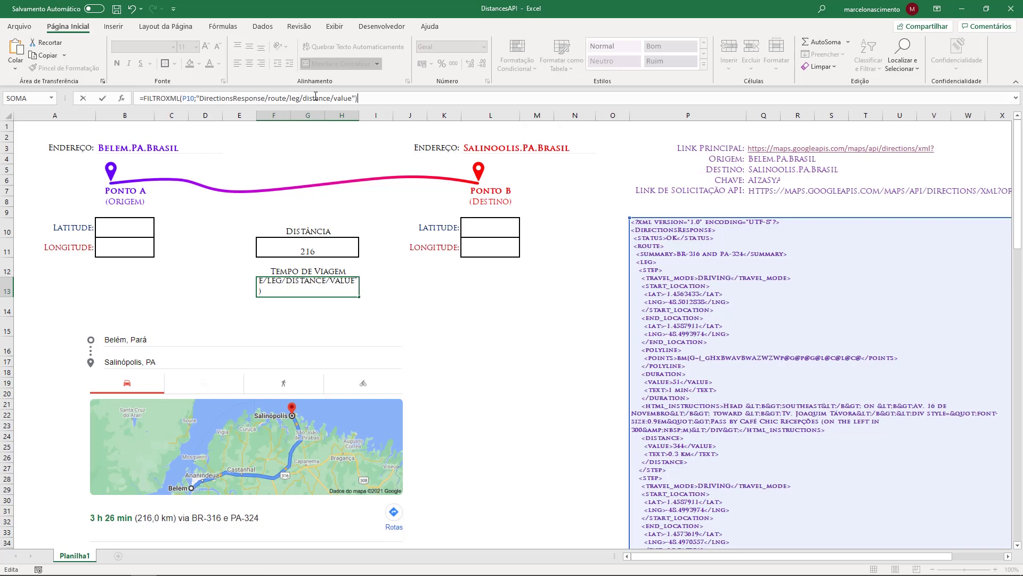
{"action": "double_click", "coordinate": [315, 98]}
{"action": "key", "text": "ctrl+v"}
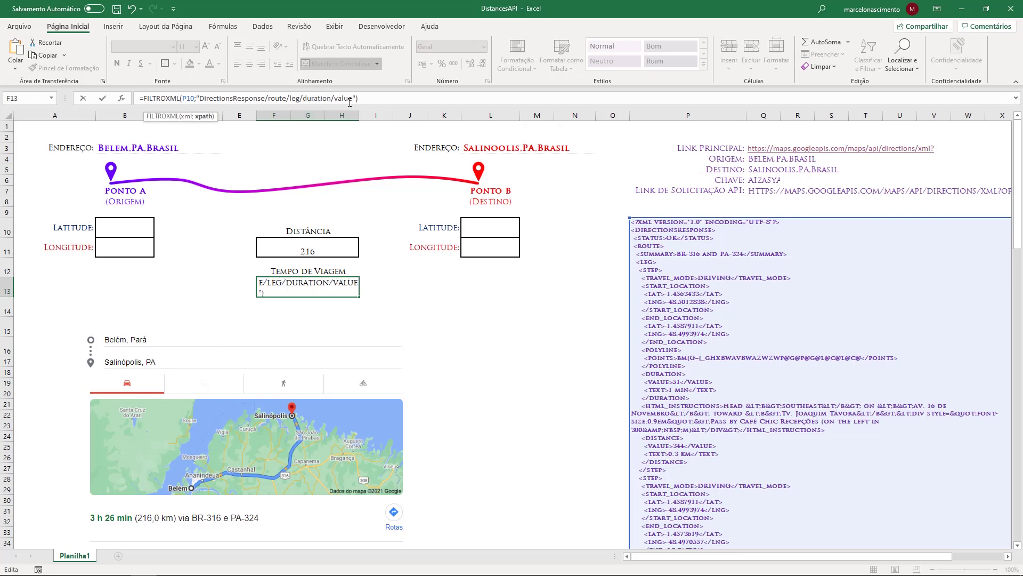
Step: Replace value with text in the path and commit, so F13 shows 3 hours 38 mins
{"action": "double_click", "coordinate": [344, 99]}
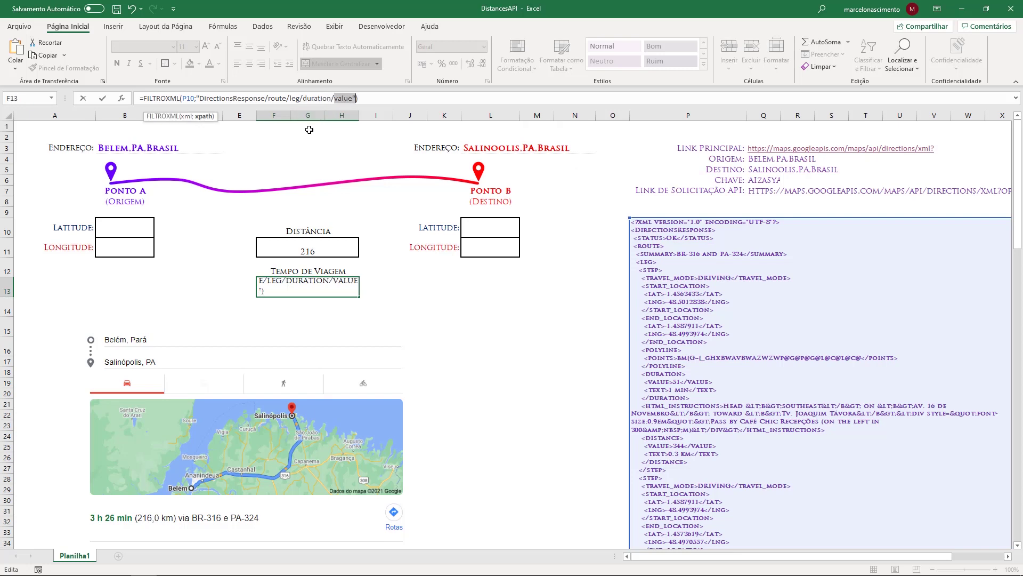
{"action": "key", "text": "alt+Tab"}
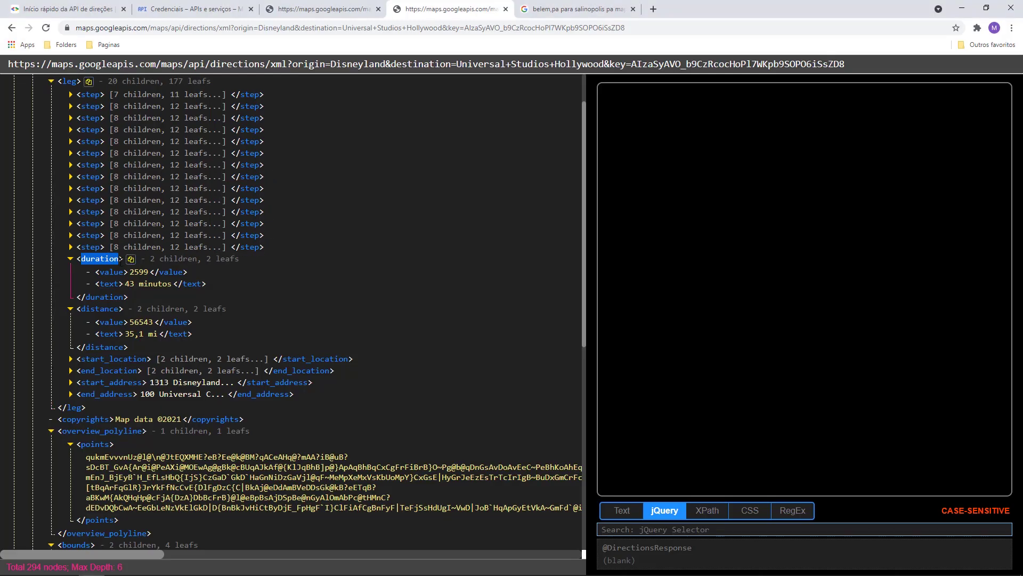
{"action": "double_click", "coordinate": [118, 283]}
{"action": "key", "text": "alt+Tab"}
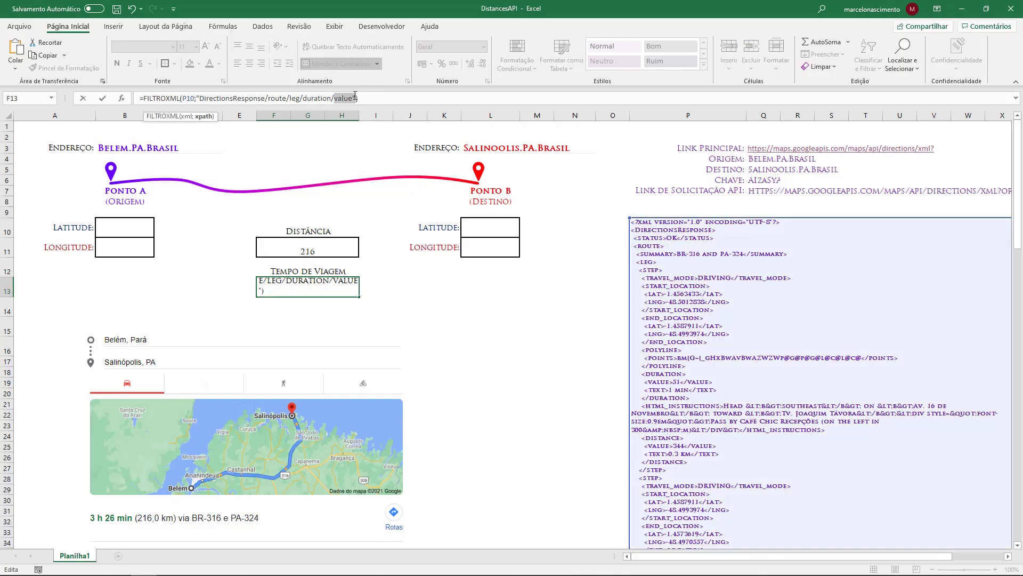
{"action": "key", "text": "ctrl+v"}
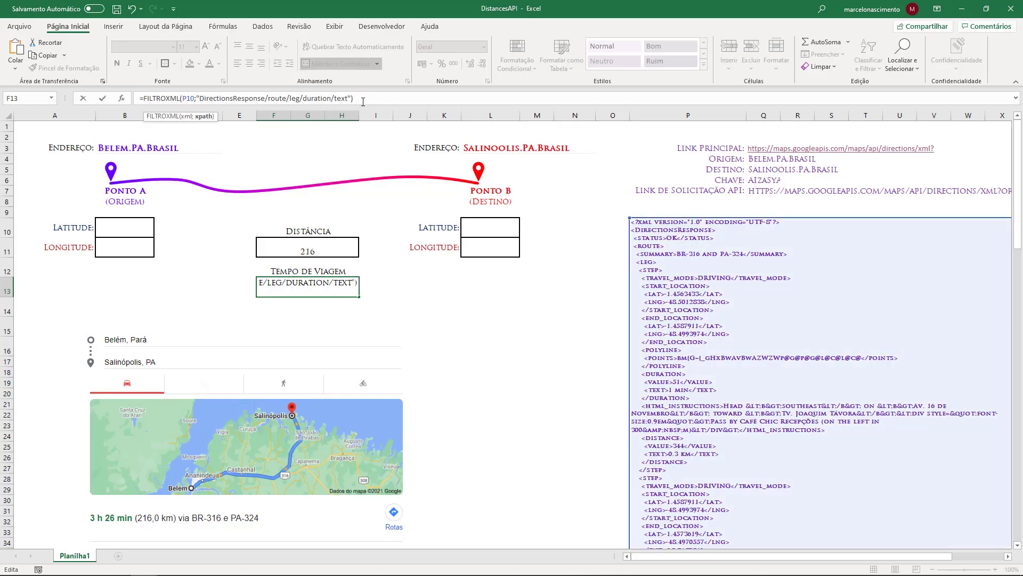
{"action": "key", "text": "Return"}
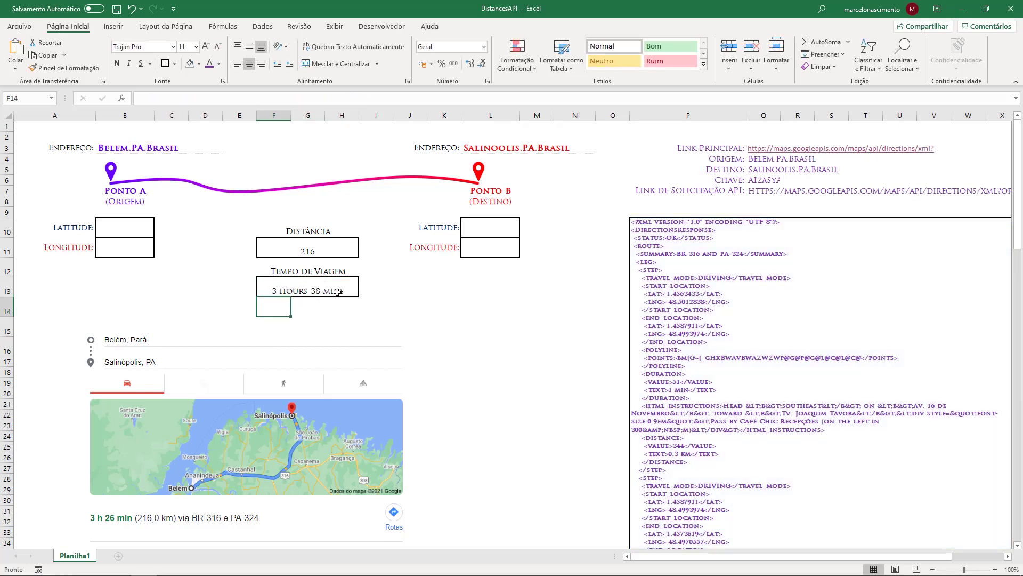
{"action": "key", "text": "alt+Tab"}
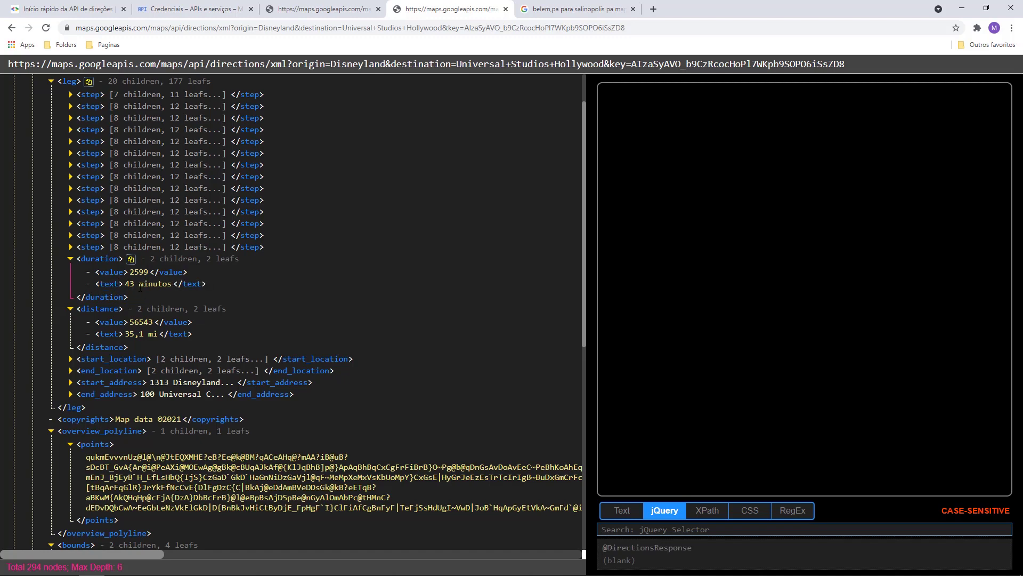
Step: Check the travel-time formula in cell F13
{"action": "key", "text": "alt+Tab"}
{"action": "left_click", "coordinate": [289, 296]}
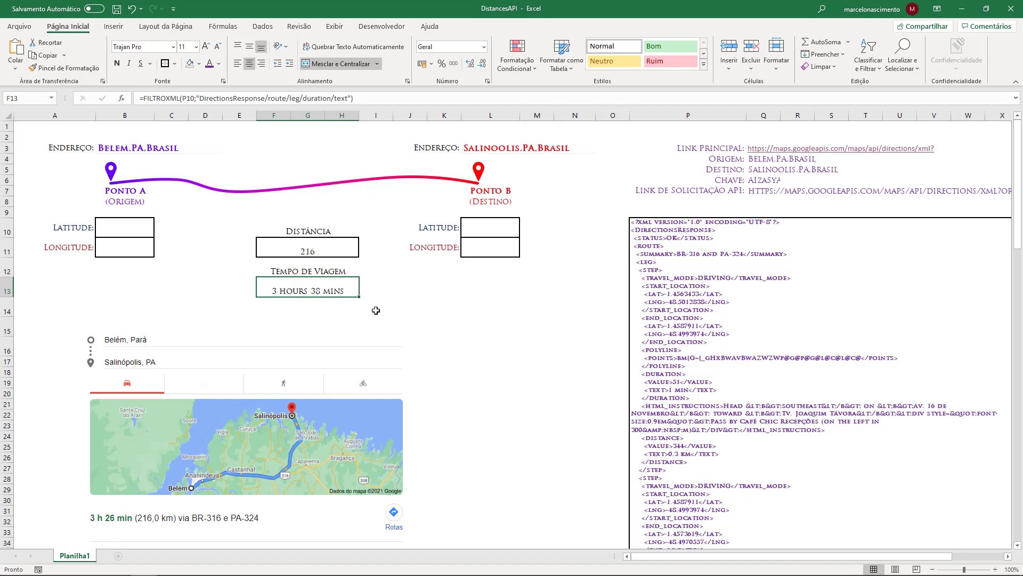
{"action": "left_click", "coordinate": [325, 306]}
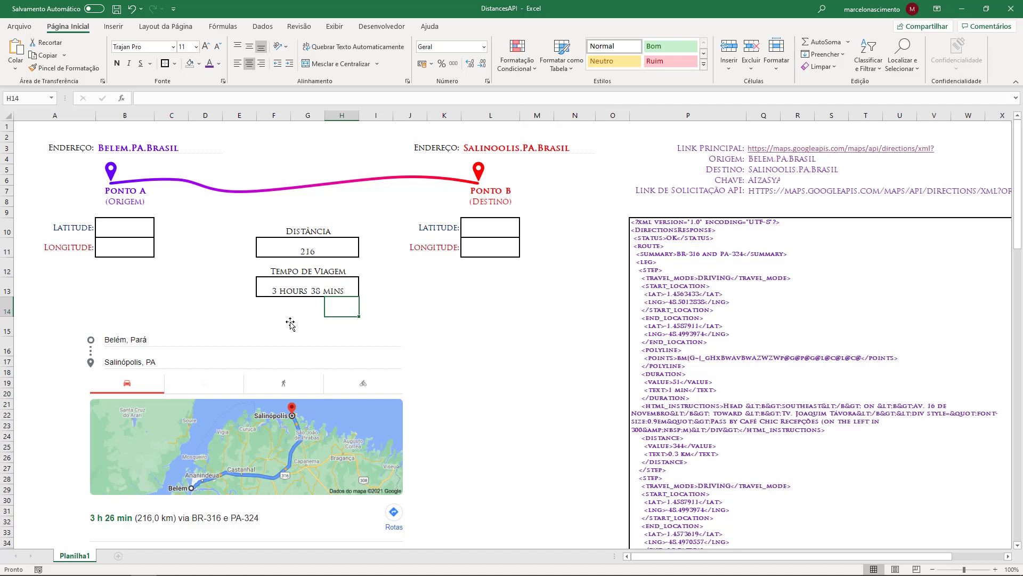
{"action": "left_click", "coordinate": [294, 295]}
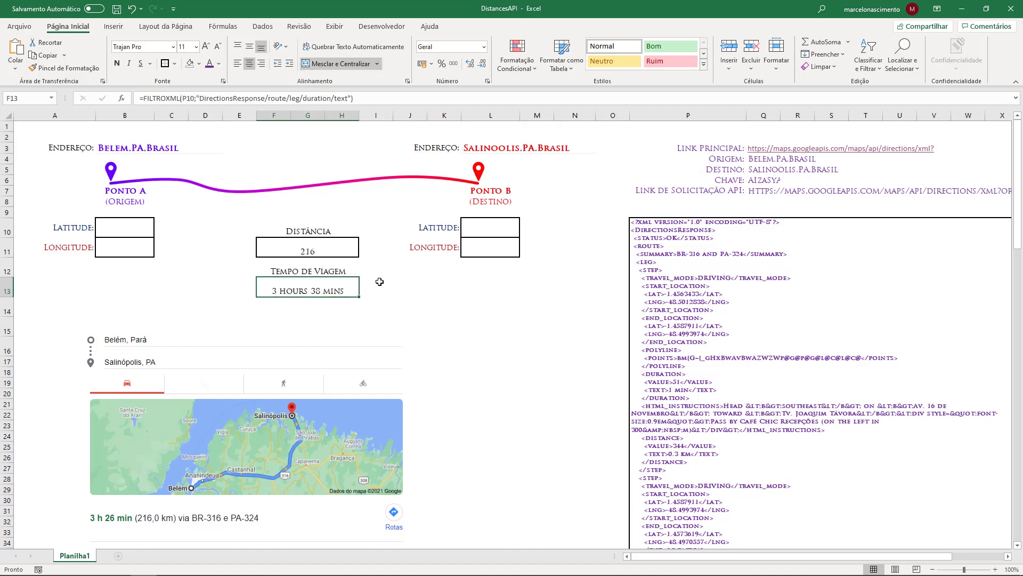
Step: Collapse duration and distance in the XML and expand start_location and end_location coordinates
{"action": "key", "text": "alt+Tab"}
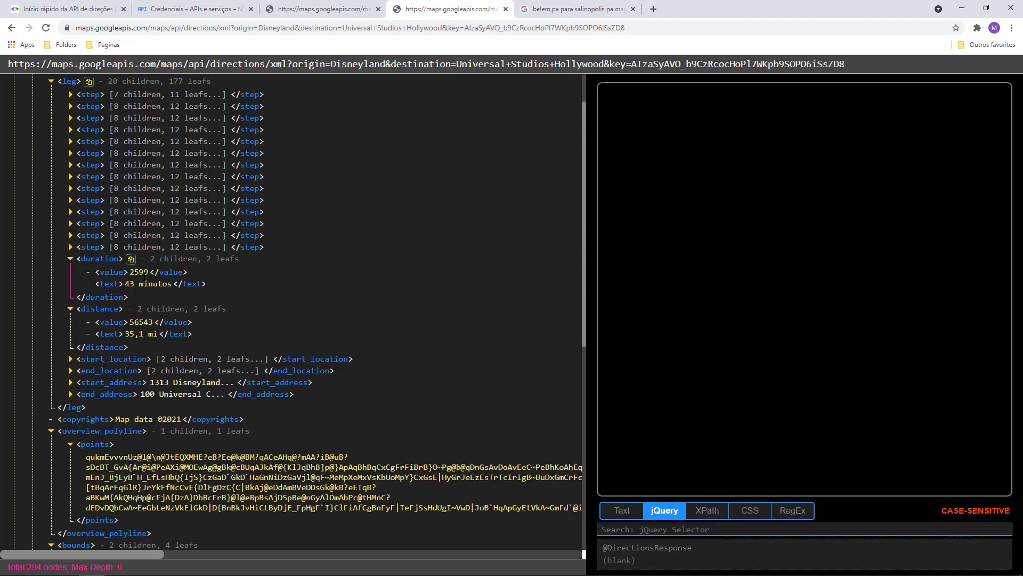
{"action": "left_click", "coordinate": [71, 259]}
{"action": "left_click", "coordinate": [71, 270]}
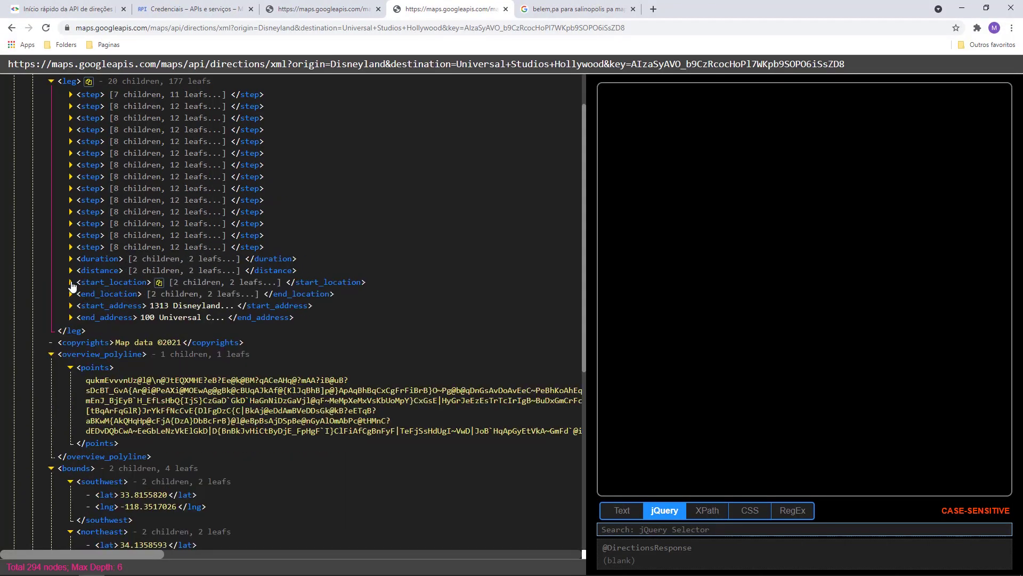
{"action": "scroll", "coordinate": [94, 295], "scroll_direction": "down", "scroll_amount": 2}
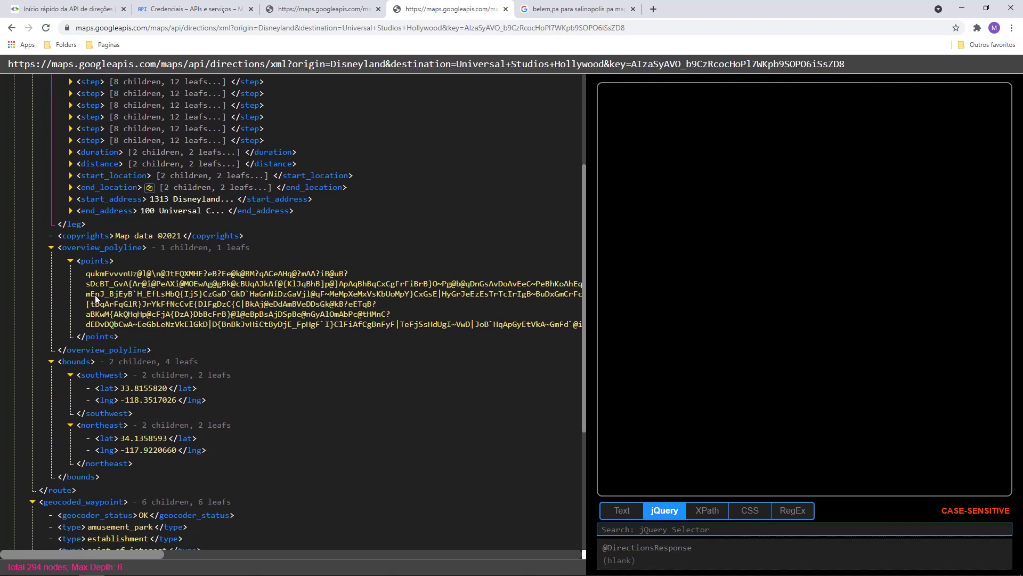
{"action": "scroll", "coordinate": [98, 347], "scroll_direction": "up", "scroll_amount": 3}
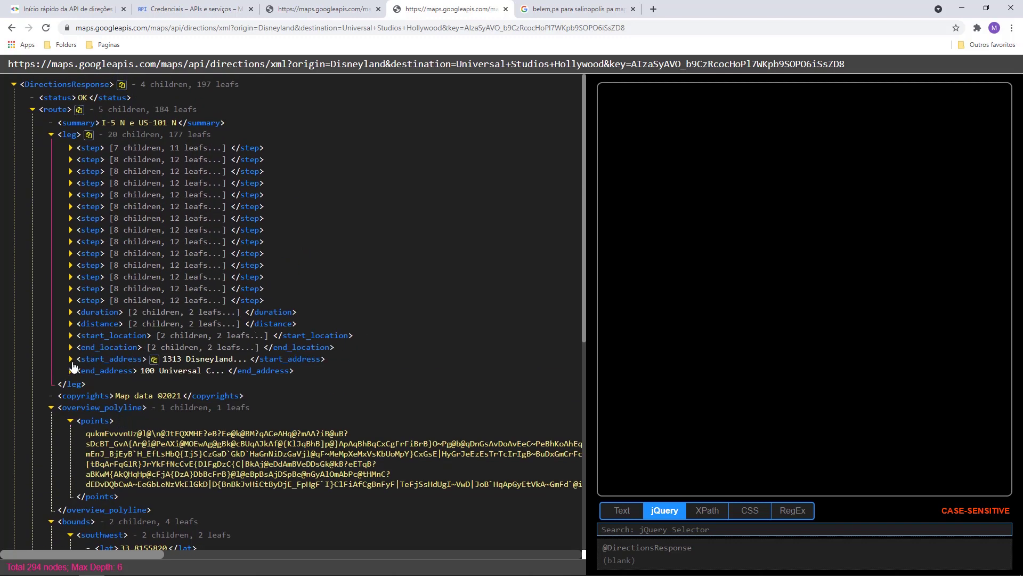
{"action": "scroll", "coordinate": [82, 338], "scroll_direction": "down", "scroll_amount": 1}
{"action": "left_click", "coordinate": [83, 305]}
{"action": "left_click", "coordinate": [82, 306]}
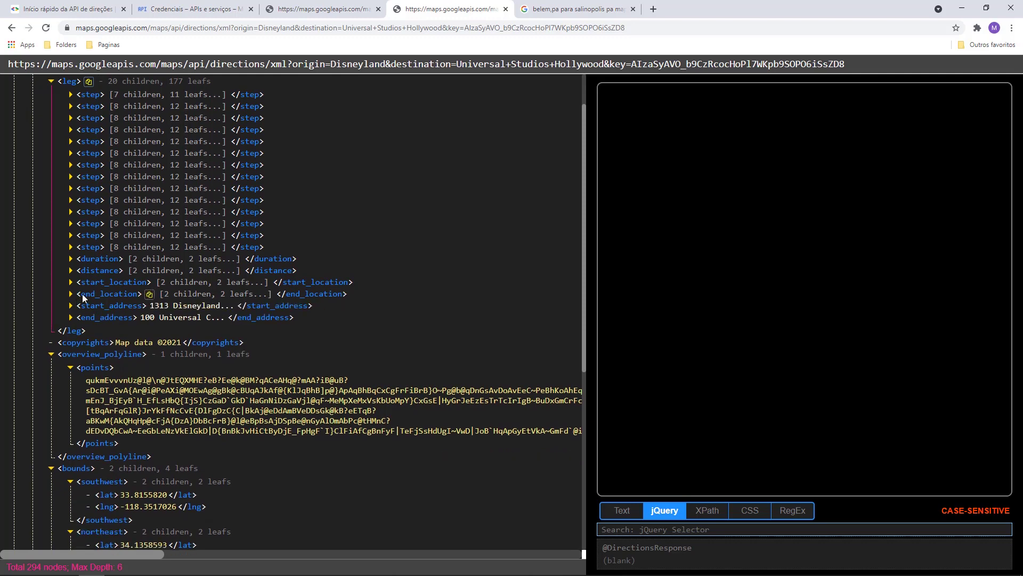
{"action": "left_click", "coordinate": [72, 282]}
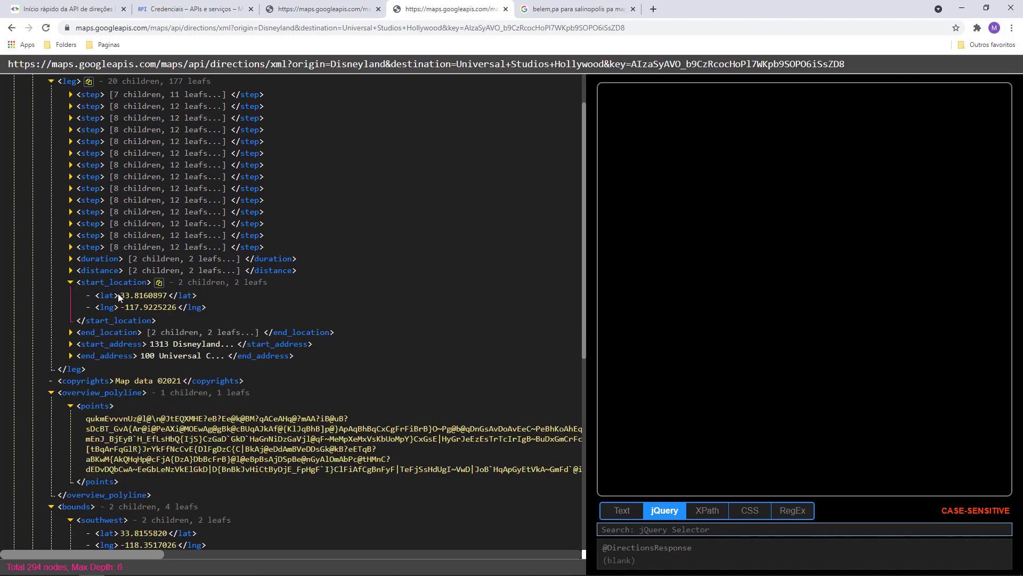
{"action": "left_click", "coordinate": [71, 332]}
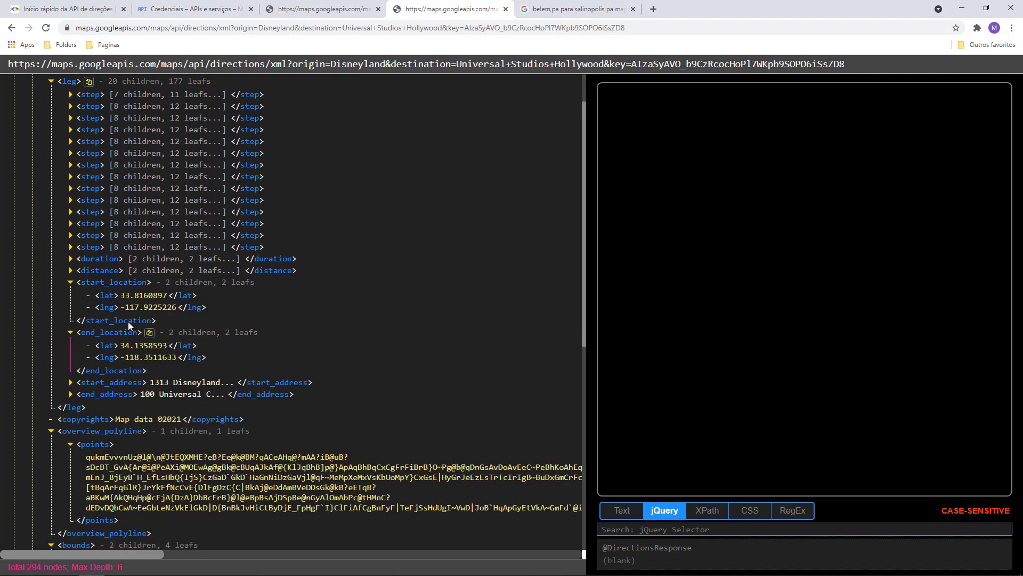
{"action": "double_click", "coordinate": [96, 286]}
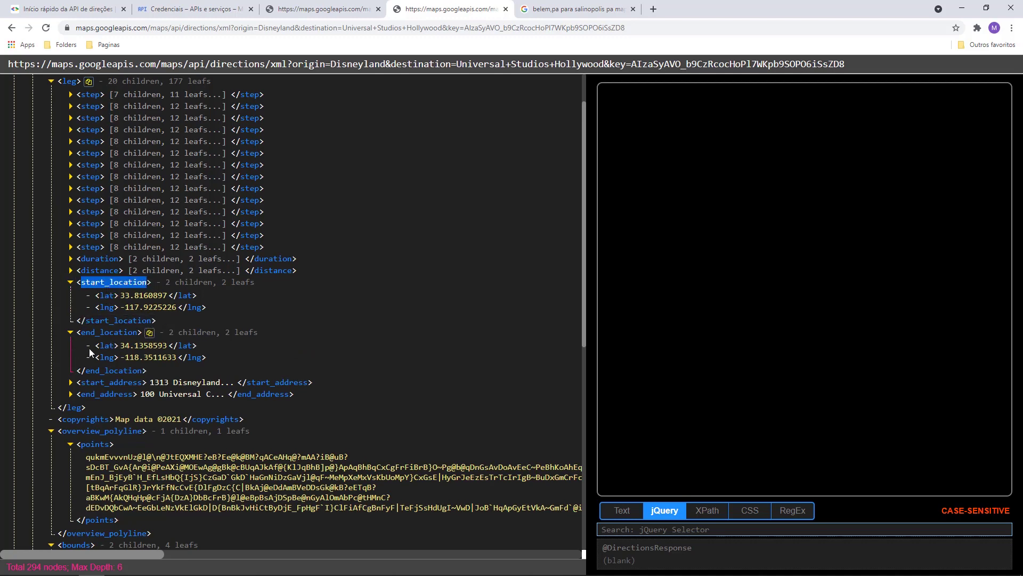
{"action": "key", "text": "alt+Tab"}
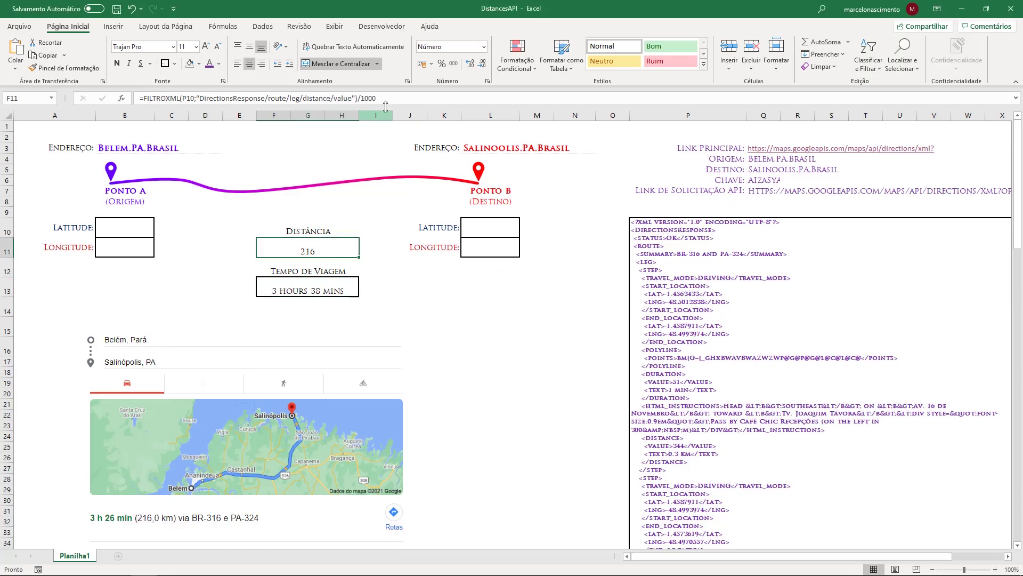
Step: Copy the distance FILTROXML formula text into origin latitude cell B10
{"action": "left_click_drag", "start_coordinate": [360, 98], "coordinate": [140, 98]}
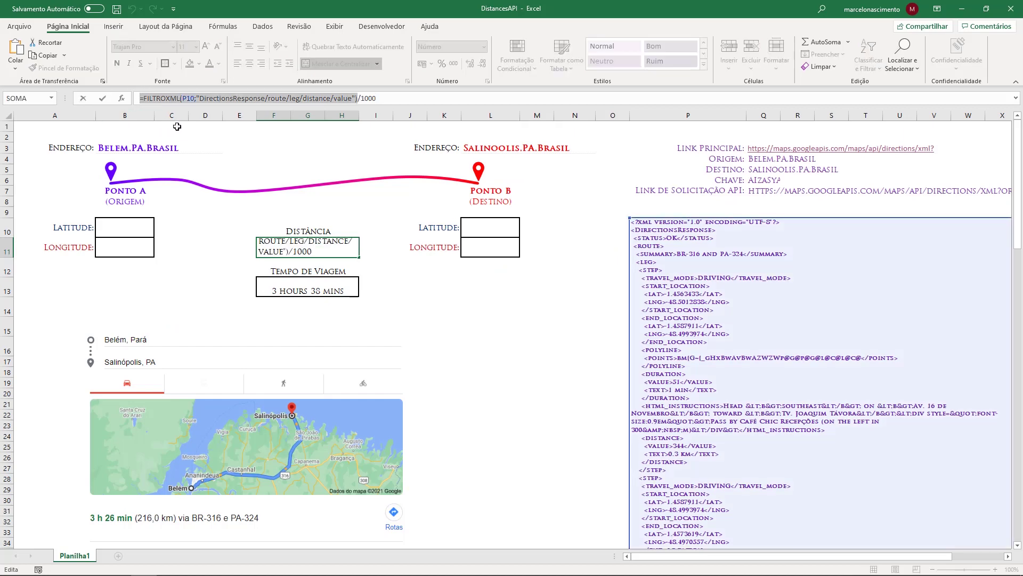
{"action": "key", "text": "ctrl+c"}
{"action": "key", "text": "Escape"}
{"action": "double_click", "coordinate": [125, 227]}
{"action": "key", "text": "ctrl+v"}
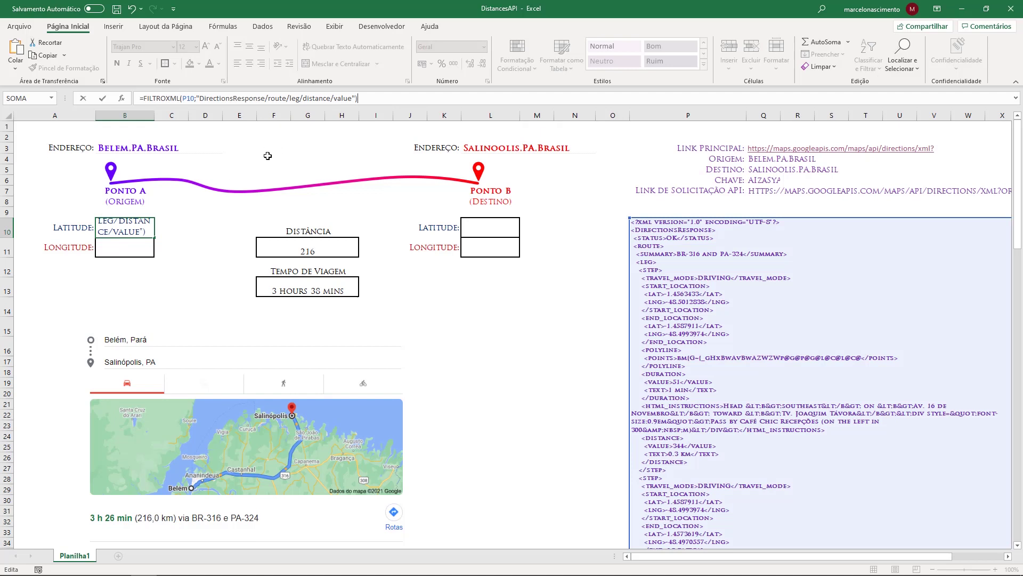
Step: Change B10's path to start_location/lat and commit, giving -14563433
{"action": "left_click_drag", "start_coordinate": [357, 99], "coordinate": [302, 98]}
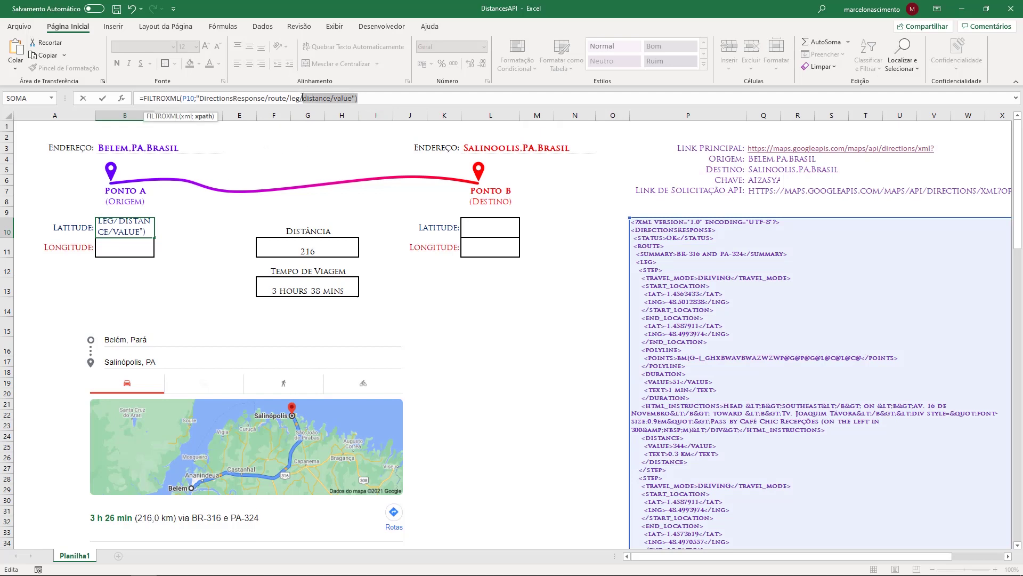
{"action": "key", "text": "alt+Tab"}
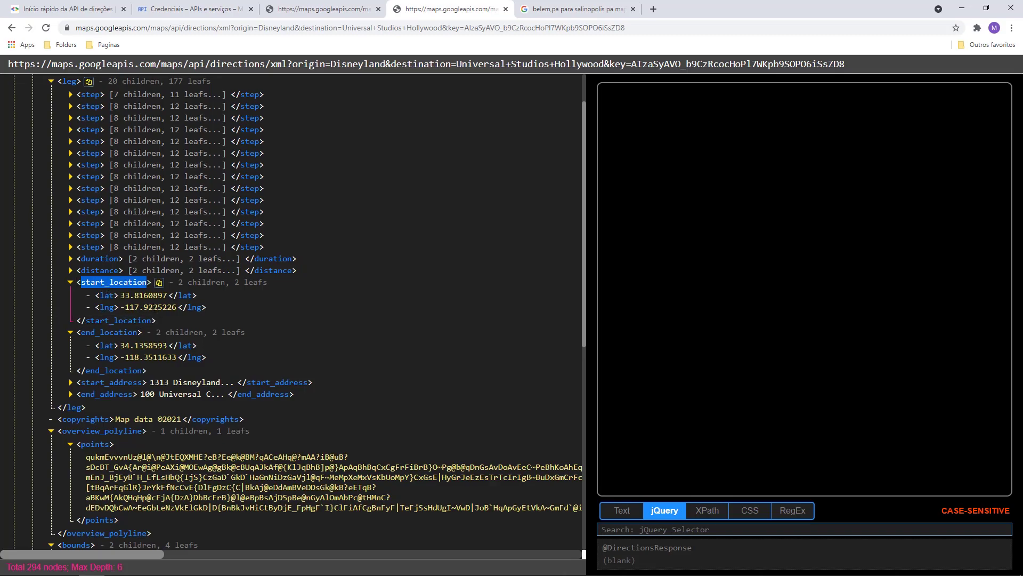
{"action": "key", "text": "alt+Tab"}
{"action": "key", "text": "ctrl+v"}
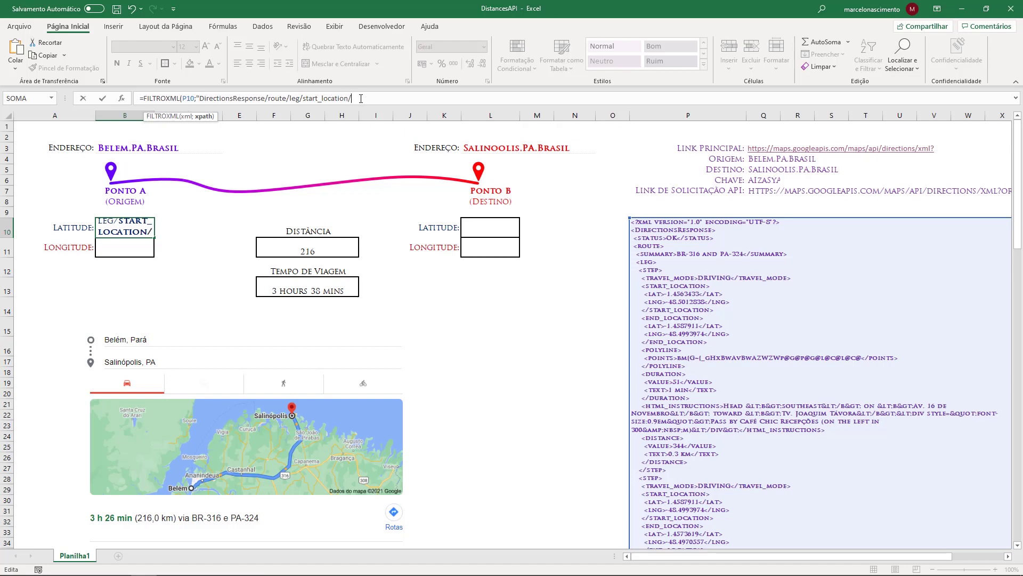
{"action": "key", "text": "alt+Tab"}
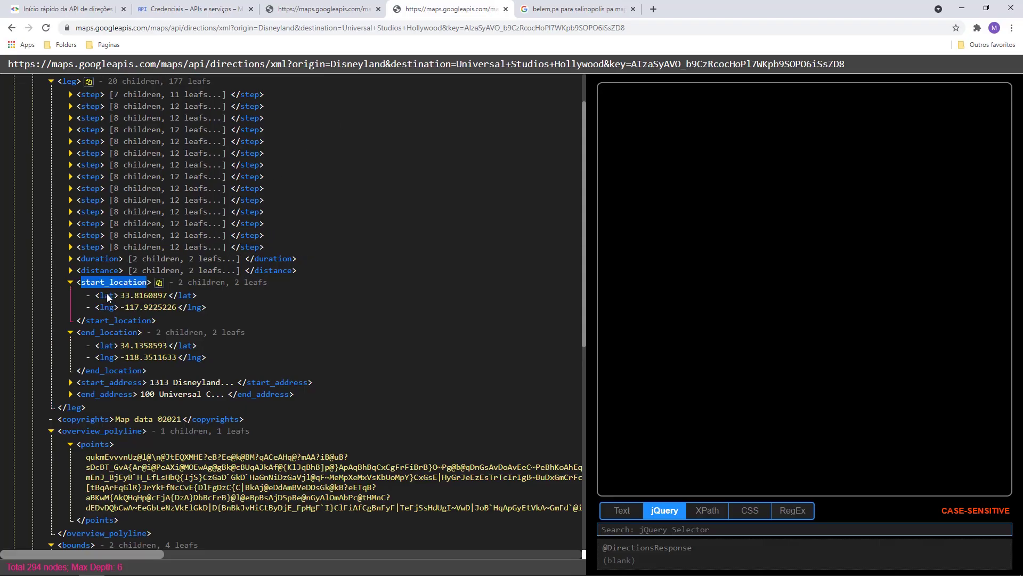
{"action": "key", "text": "alt+Tab"}
{"action": "key", "text": "alt+Tab"}
{"action": "double_click", "coordinate": [106, 297]}
{"action": "key", "text": "alt+Tab"}
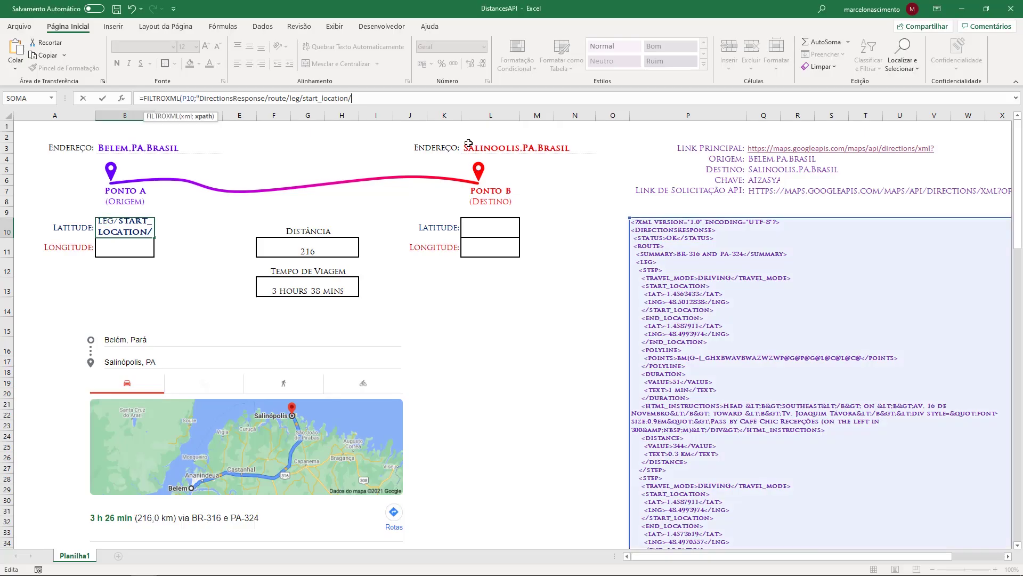
{"action": "key", "text": "ctrl+v"}
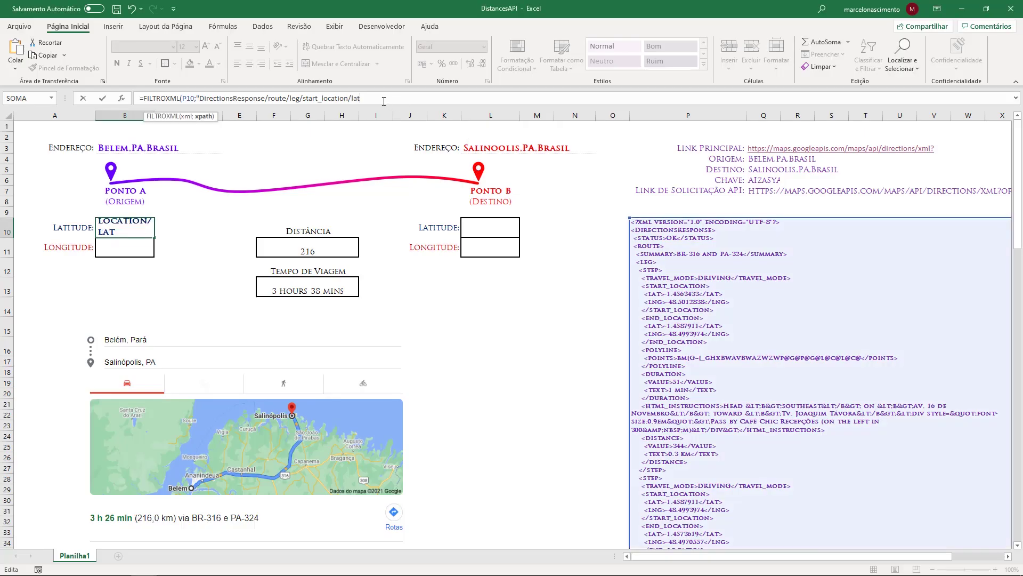
{"action": "type", "text": ")"}
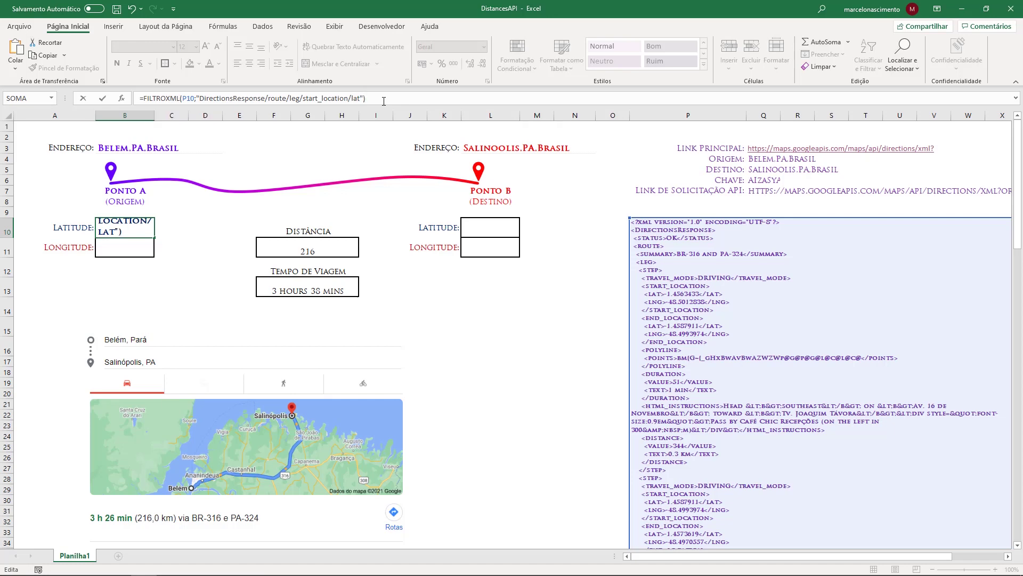
{"action": "key", "text": "Return"}
{"action": "key", "text": "alt+Tab"}
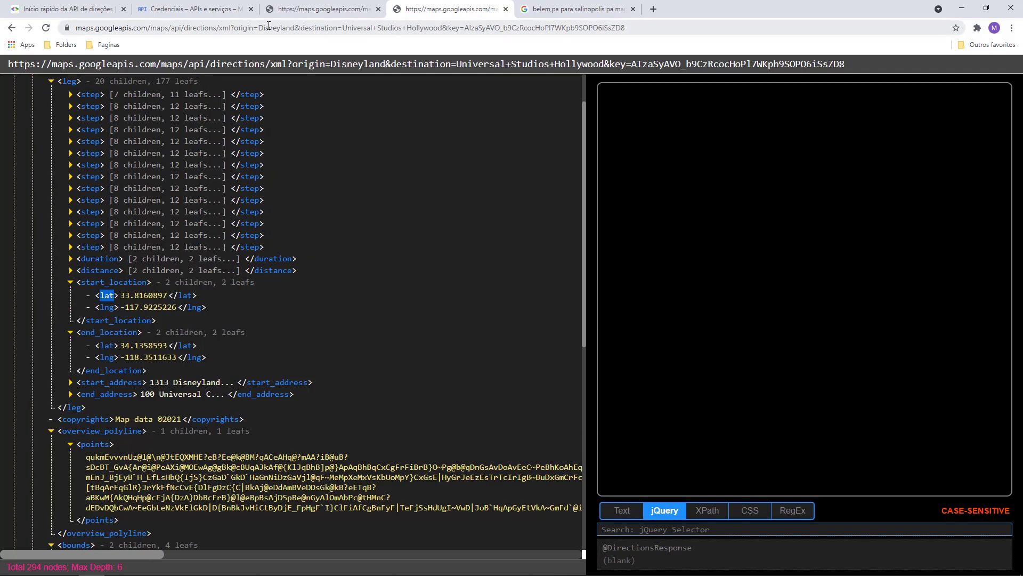
Step: Load the Belém to Salinópolis request link from Q7 in Chrome's address bar
{"action": "key", "text": "alt+Tab"}
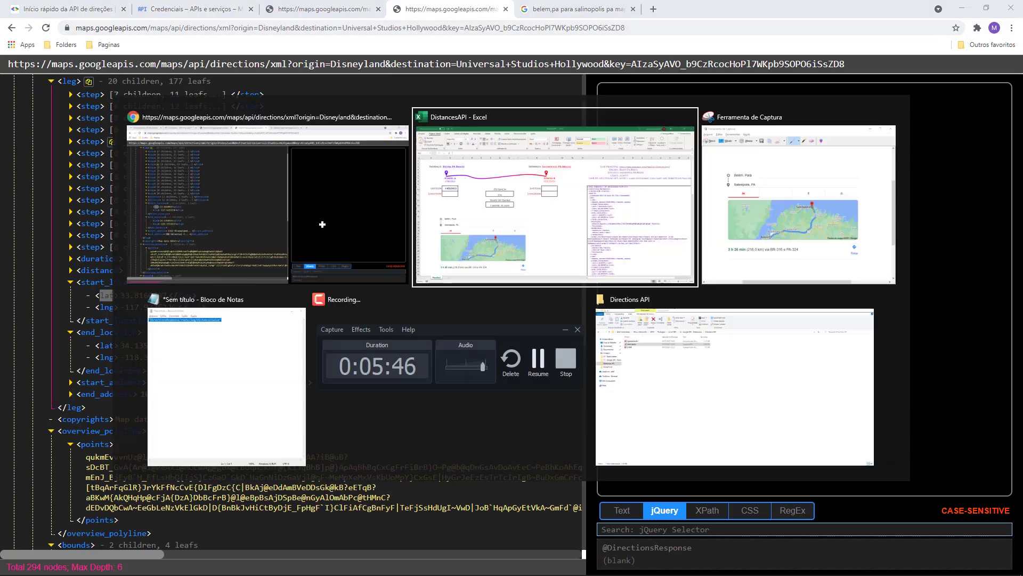
{"action": "left_click", "coordinate": [760, 191]}
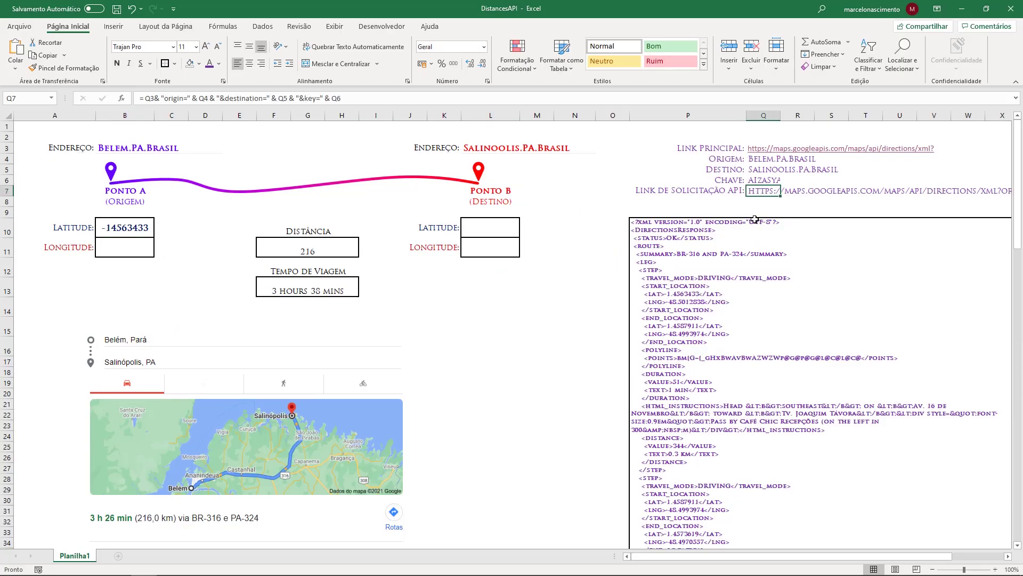
{"action": "key", "text": "ctrl+c"}
{"action": "key", "text": "alt+Tab"}
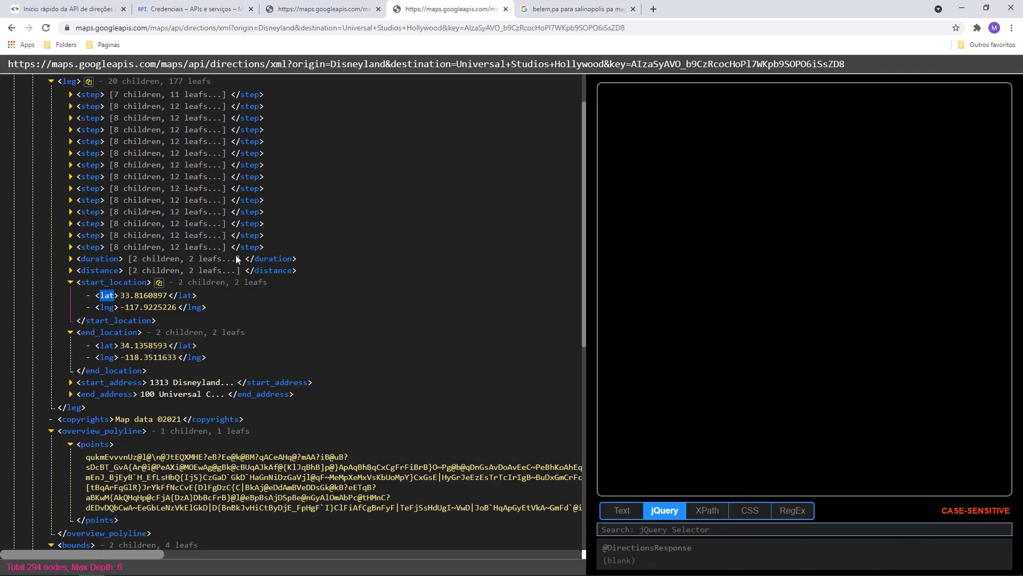
{"action": "left_click", "coordinate": [323, 28]}
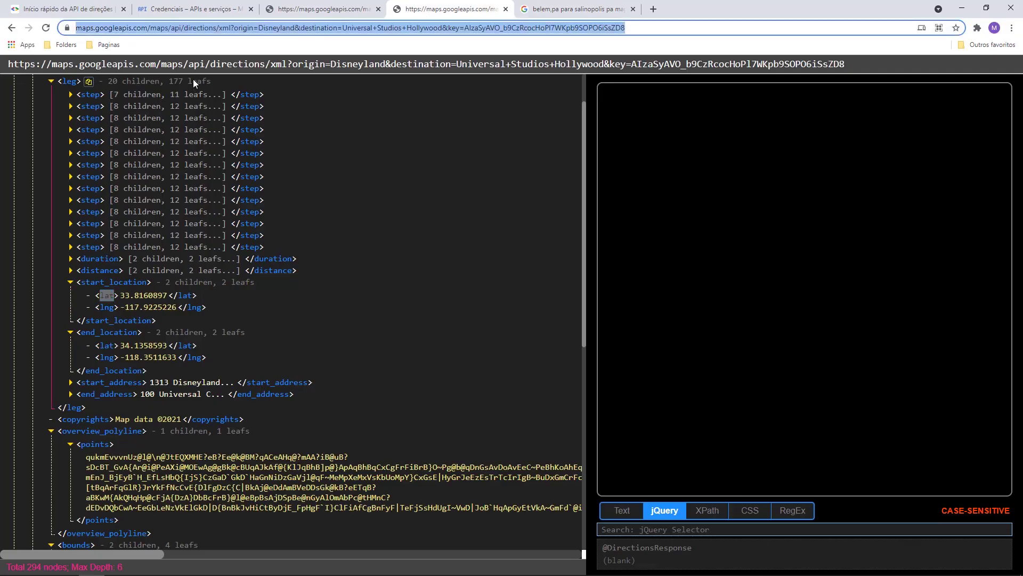
{"action": "key", "text": "ctrl+v"}
{"action": "key", "text": "Return"}
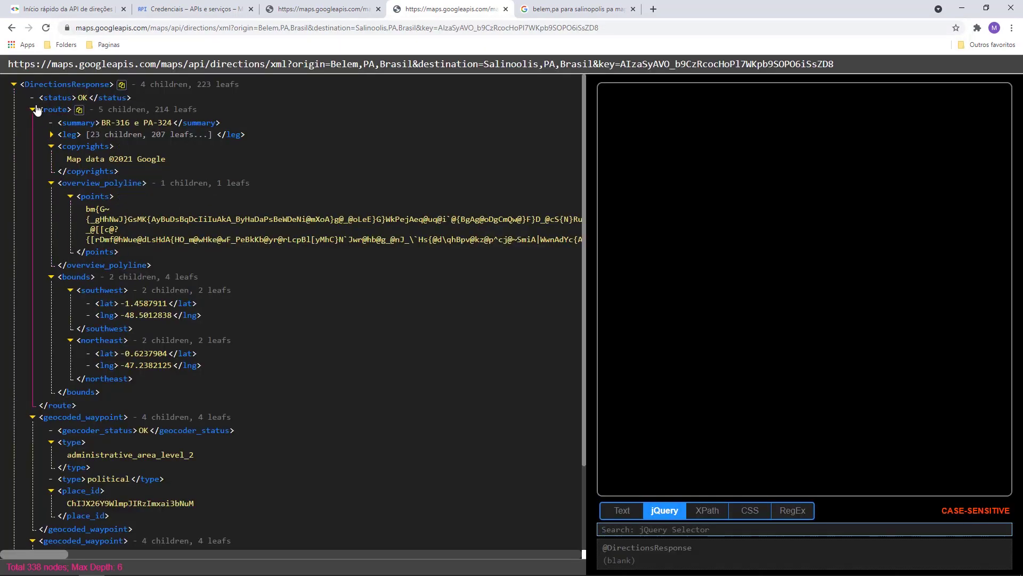
Step: Fold away copyrights, overview_polyline, bounds and the first step's locations and polyline
{"action": "left_click", "coordinate": [52, 147]}
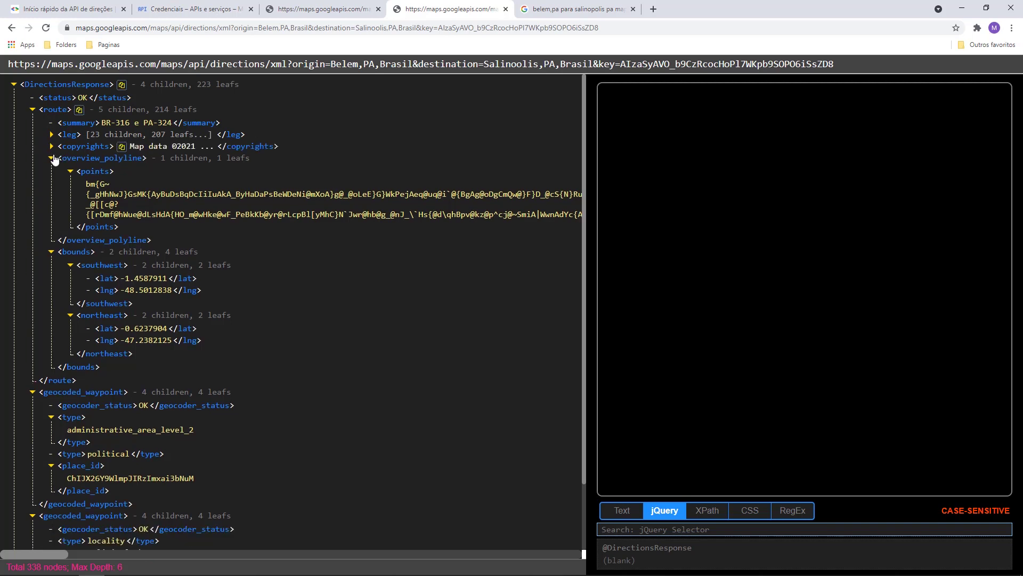
{"action": "left_click", "coordinate": [52, 160]}
{"action": "left_click", "coordinate": [52, 170]}
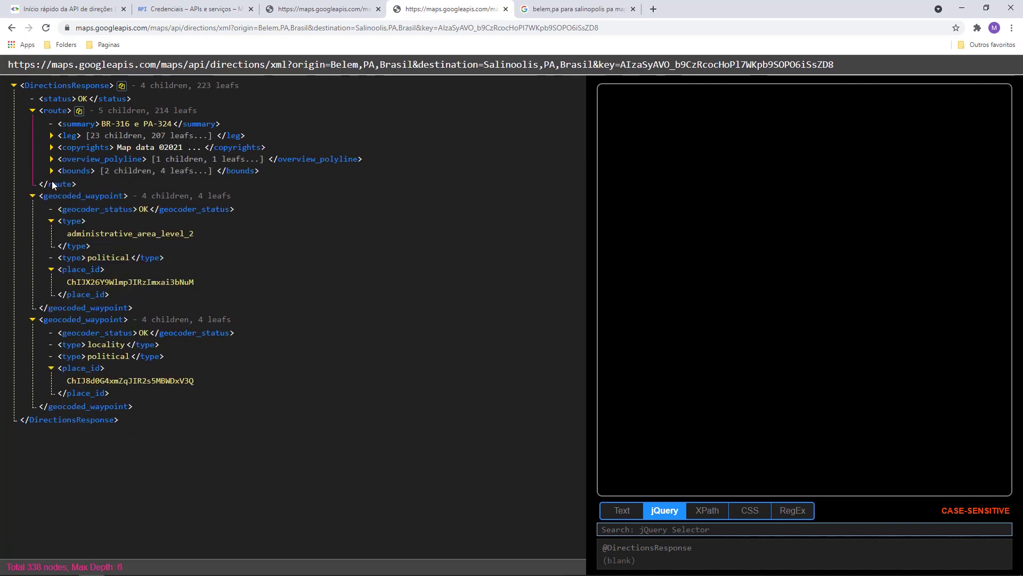
{"action": "left_click", "coordinate": [51, 136]}
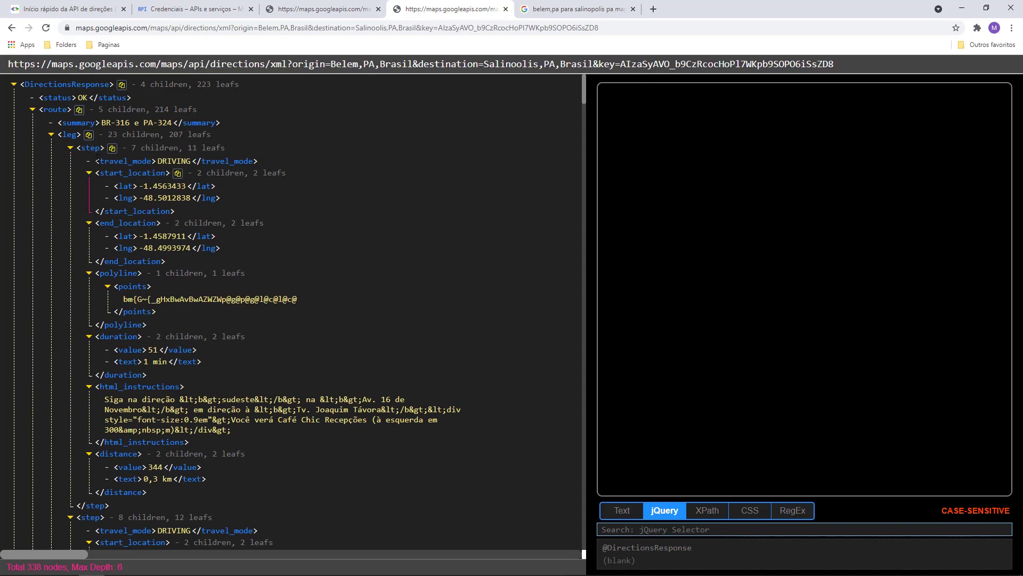
{"action": "left_click", "coordinate": [89, 173]}
{"action": "left_click", "coordinate": [89, 184]}
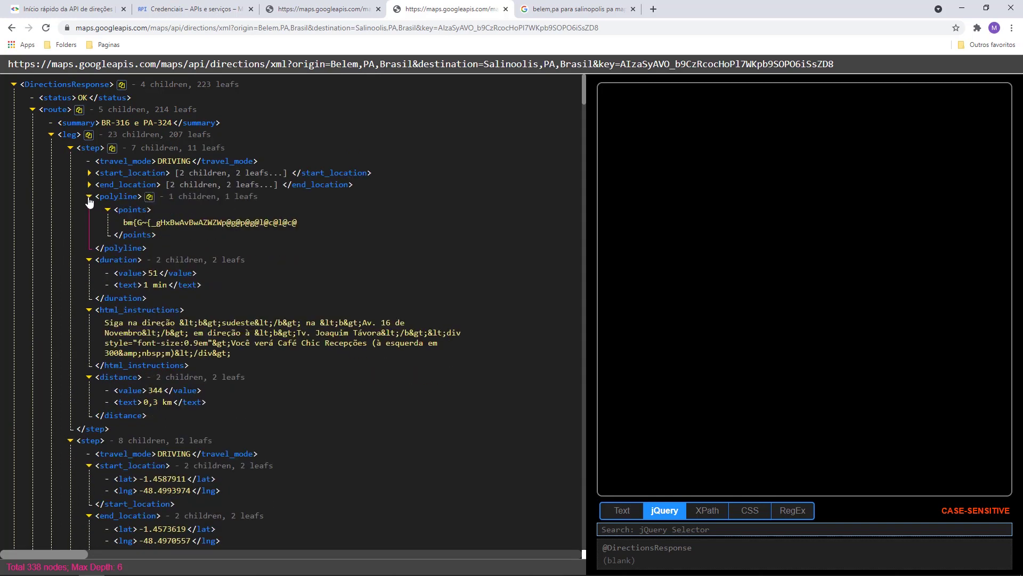
{"action": "left_click", "coordinate": [89, 197]}
Step: Collapse every step under leg to reveal the leg's duration, distance and locations
{"action": "left_click", "coordinate": [71, 148]}
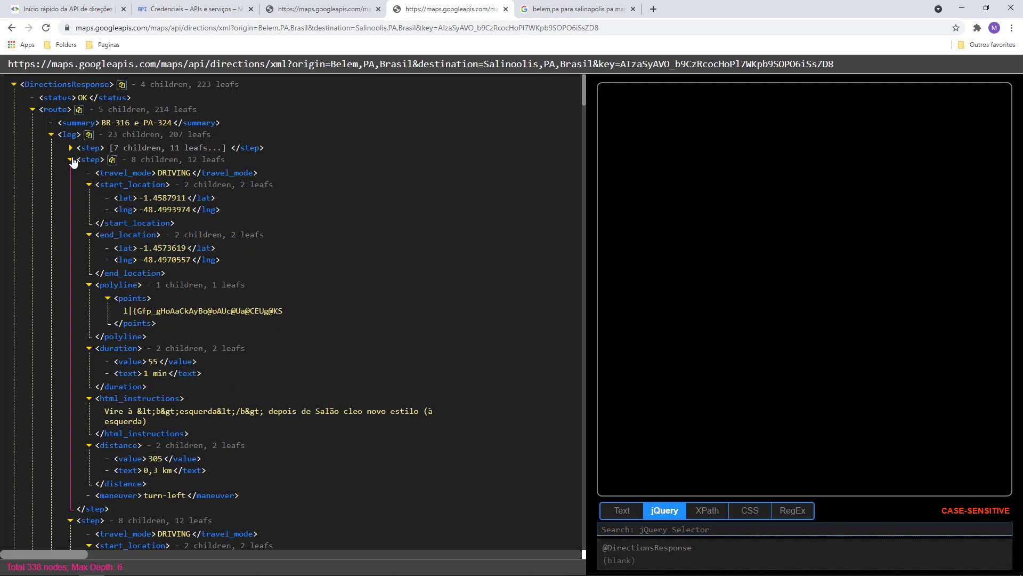
{"action": "left_click", "coordinate": [70, 160]}
{"action": "left_click", "coordinate": [70, 171]}
{"action": "left_click", "coordinate": [71, 183]}
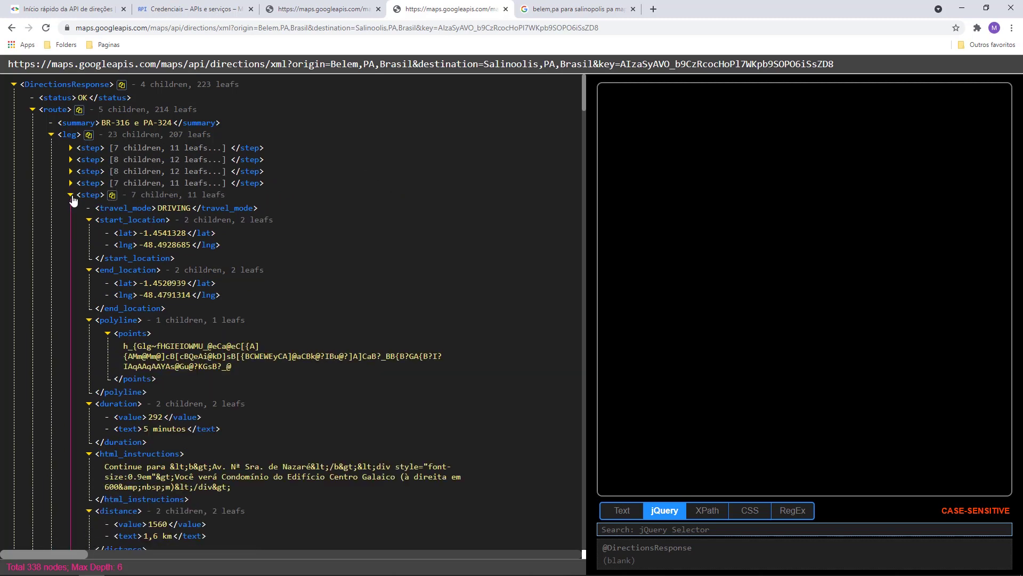
{"action": "left_click", "coordinate": [71, 195]}
{"action": "left_click", "coordinate": [71, 207]}
{"action": "left_click", "coordinate": [71, 218]}
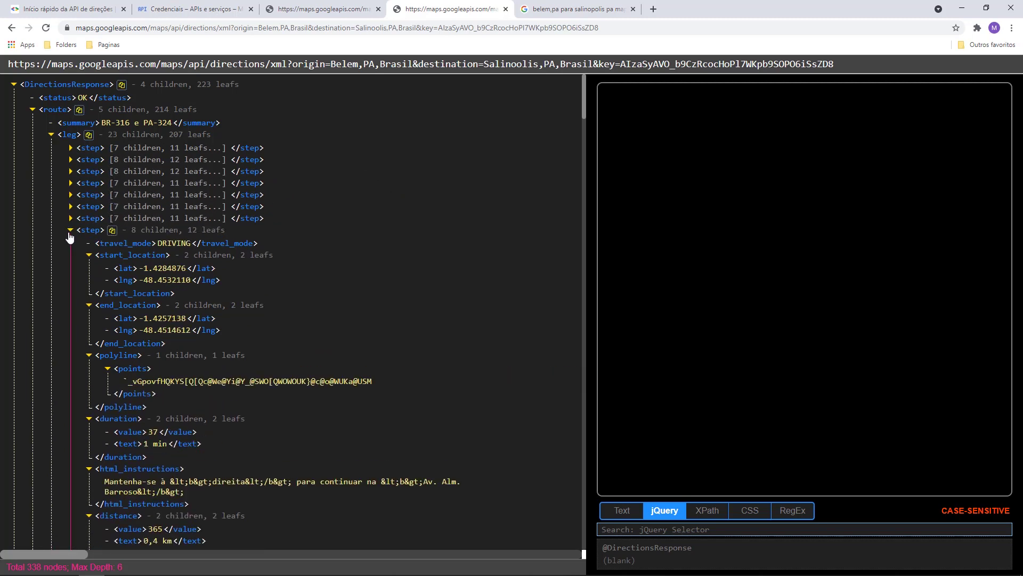
{"action": "left_click", "coordinate": [71, 230]}
{"action": "left_click", "coordinate": [71, 242]}
{"action": "left_click", "coordinate": [71, 254]}
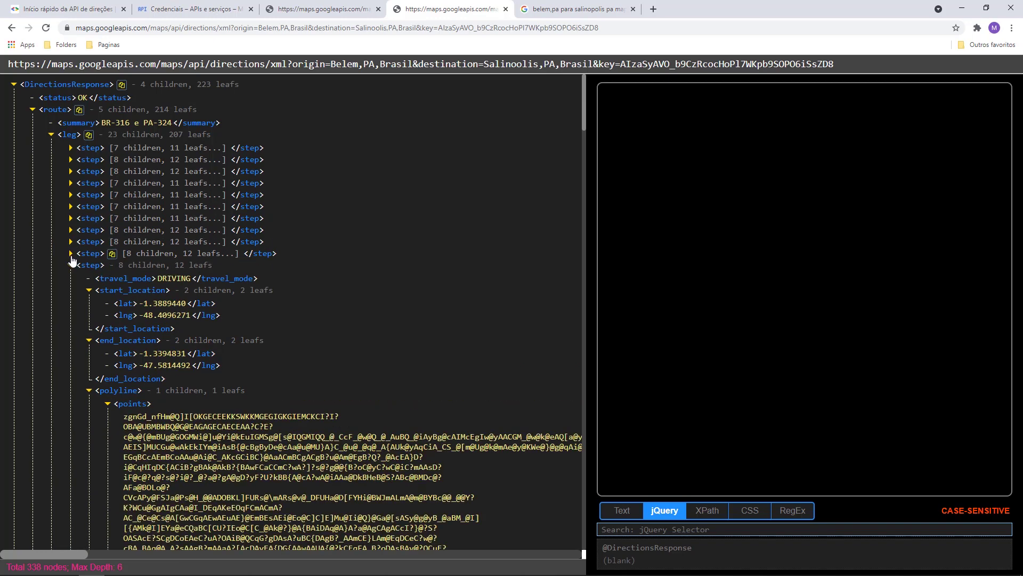
{"action": "left_click", "coordinate": [71, 266]}
{"action": "left_click", "coordinate": [70, 277]}
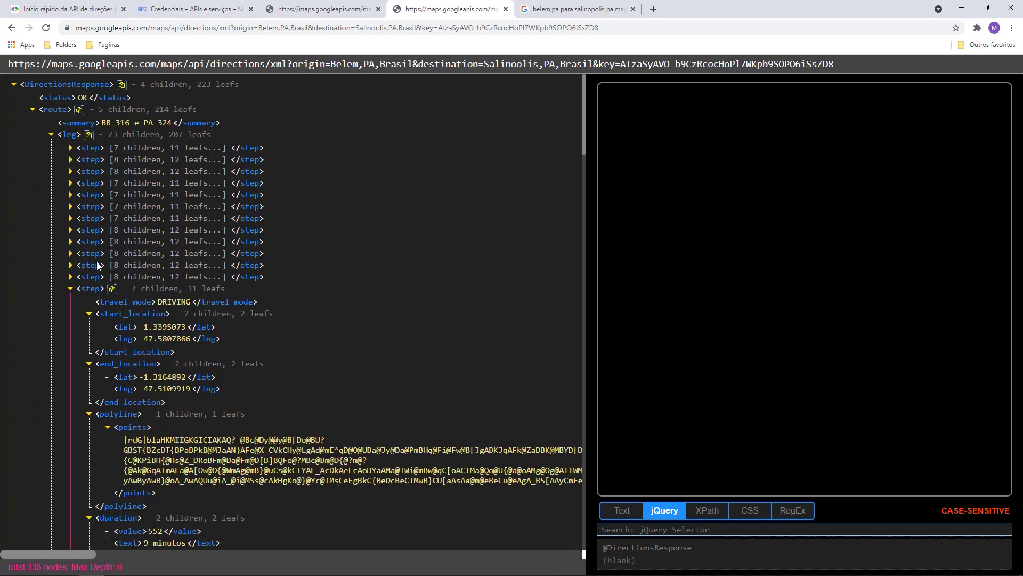
{"action": "left_click", "coordinate": [71, 289]}
{"action": "left_click", "coordinate": [71, 300]}
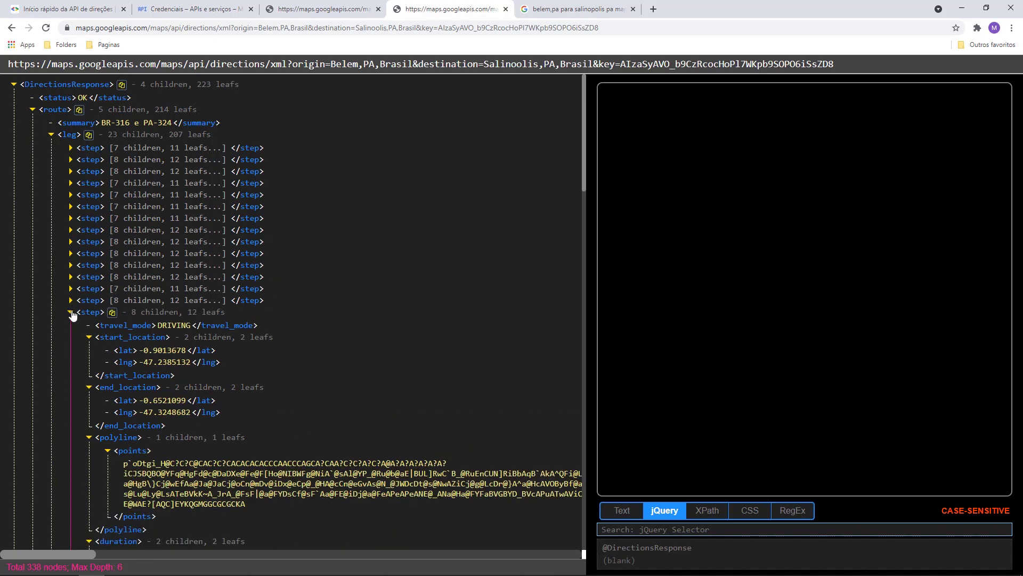
{"action": "left_click", "coordinate": [71, 313]}
{"action": "left_click", "coordinate": [71, 324]}
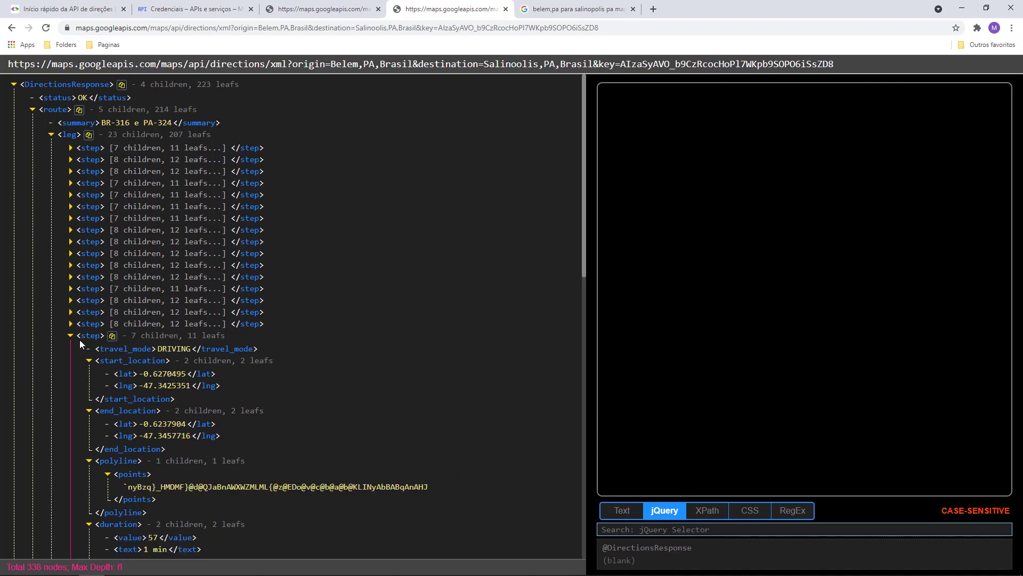
{"action": "left_click", "coordinate": [71, 336]}
{"action": "scroll", "coordinate": [90, 252], "scroll_direction": "down", "scroll_amount": 2}
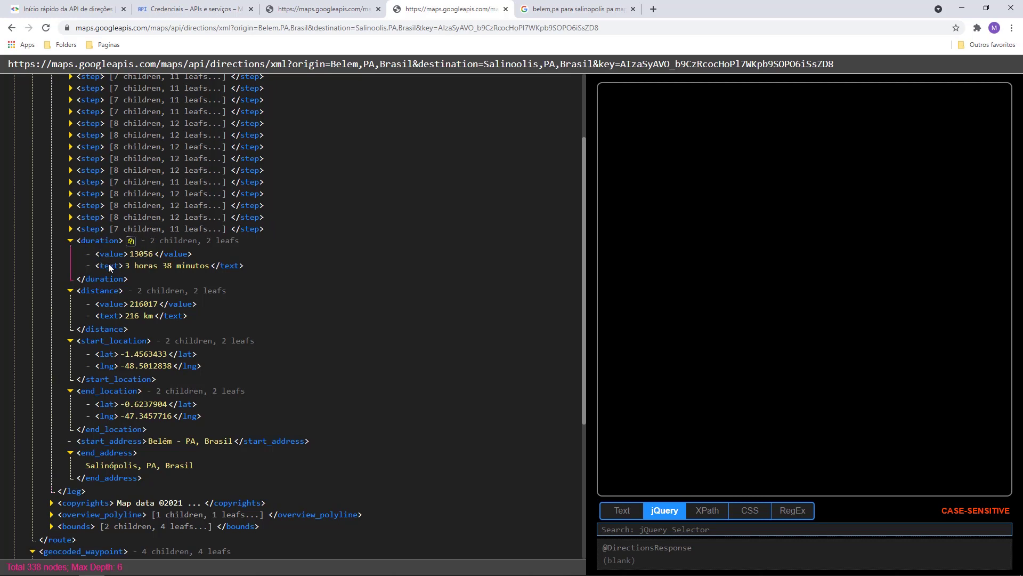
{"action": "key", "text": "alt+Tab"}
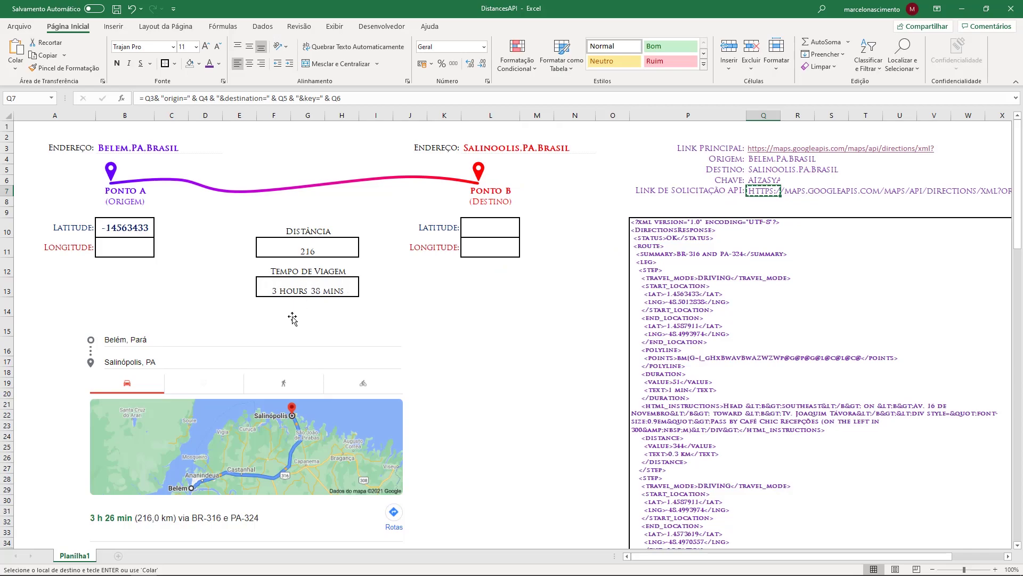
Step: Change the distance formula path from distance/value to distance/text
{"action": "key", "text": "alt+Tab"}
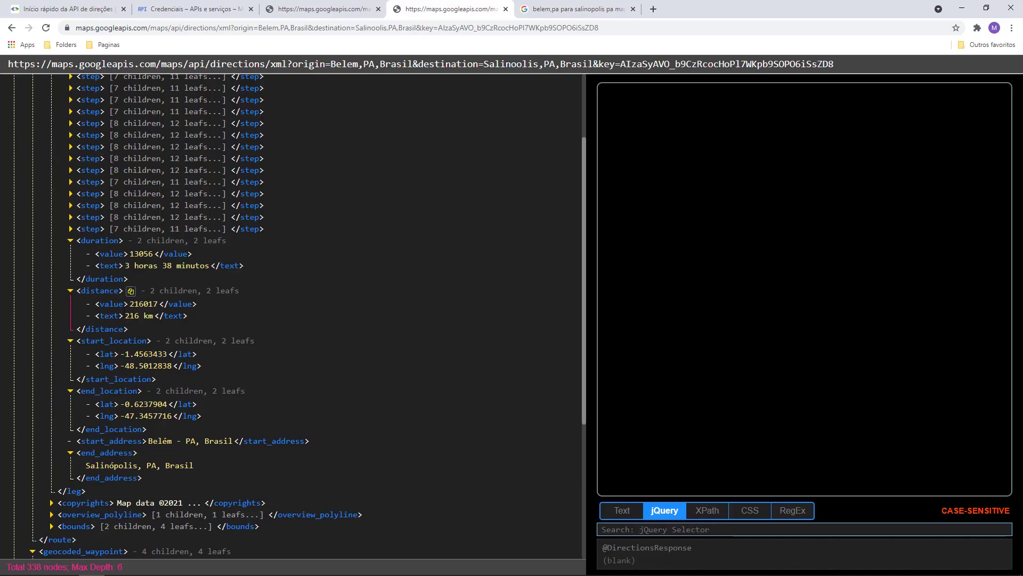
{"action": "key", "text": "alt+Tab"}
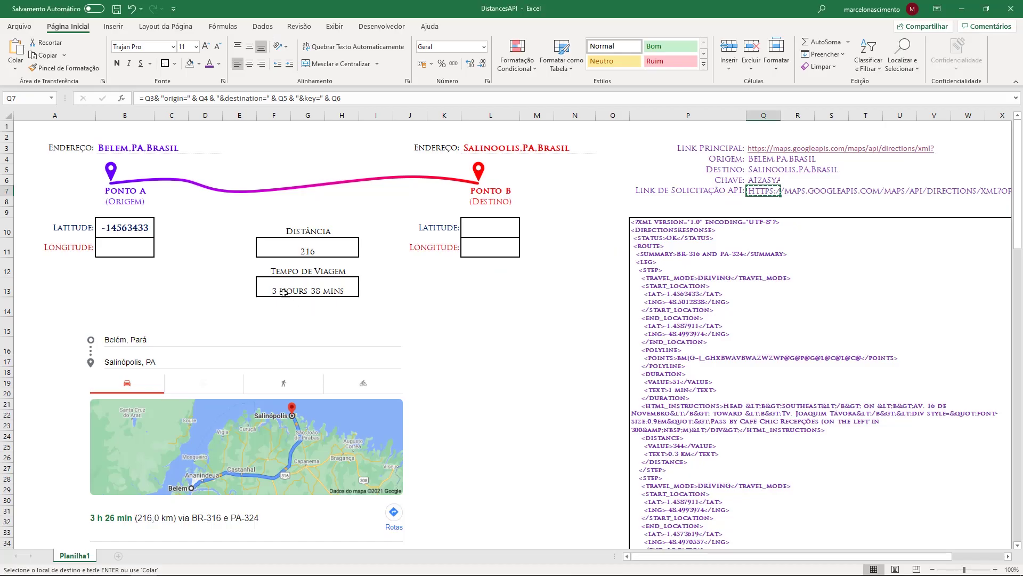
{"action": "key", "text": "alt+Tab"}
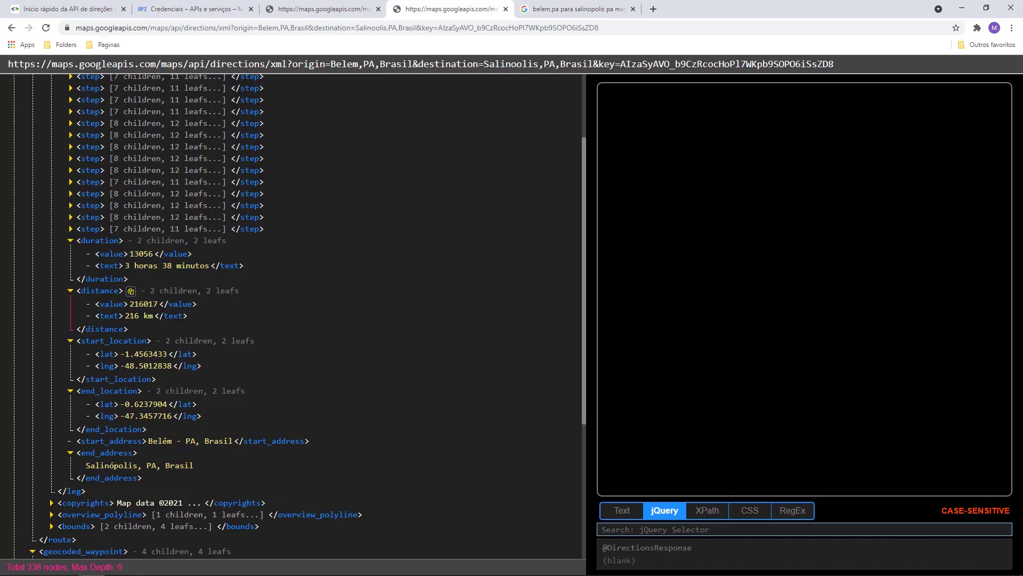
{"action": "double_click", "coordinate": [110, 317]}
{"action": "key", "text": "alt+Tab"}
{"action": "left_click", "coordinate": [308, 248]}
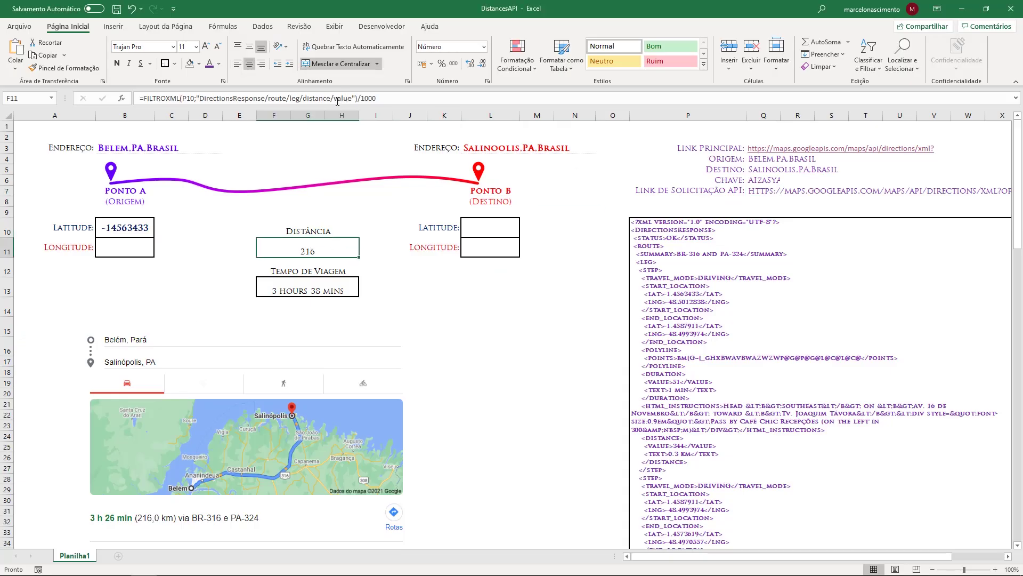
{"action": "double_click", "coordinate": [344, 100]}
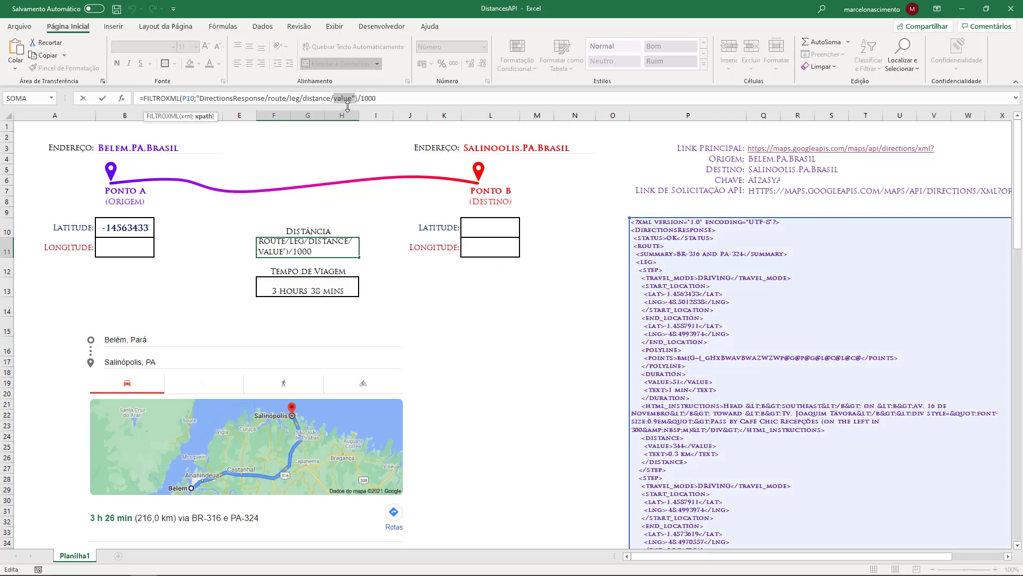
{"action": "type", "text": "text"}
{"action": "key", "text": "ctrl+Return"}
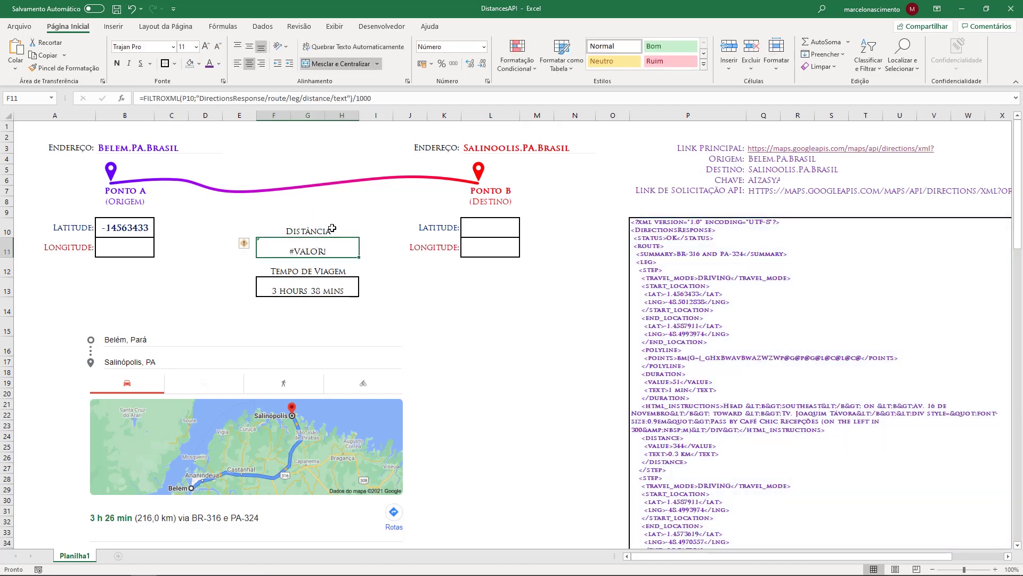
Step: Delete the /1000 from F11's formula so Distância reads 216 km
{"action": "left_click", "coordinate": [347, 98]}
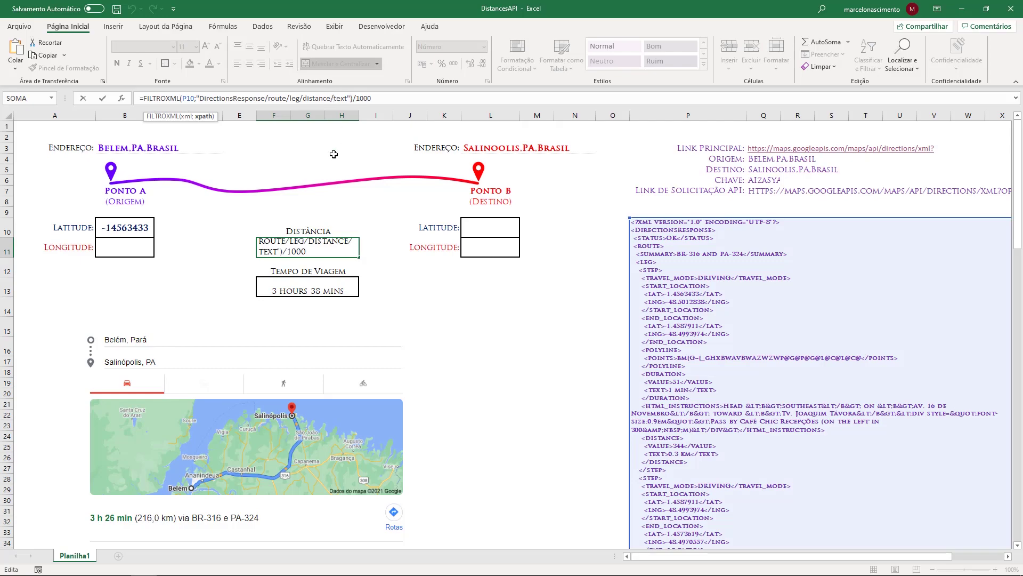
{"action": "key", "text": "alt+Tab"}
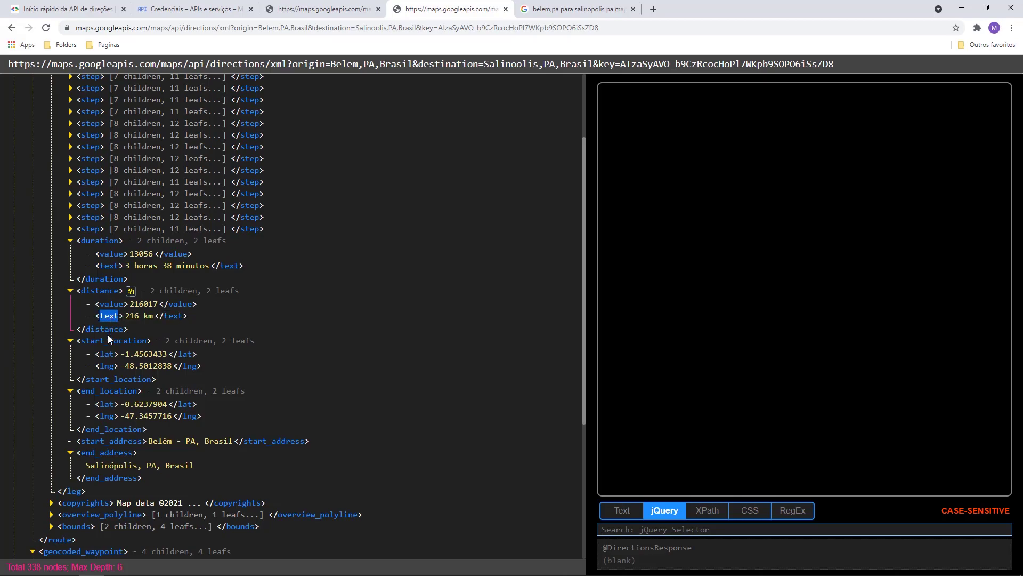
{"action": "key", "text": "alt+Tab"}
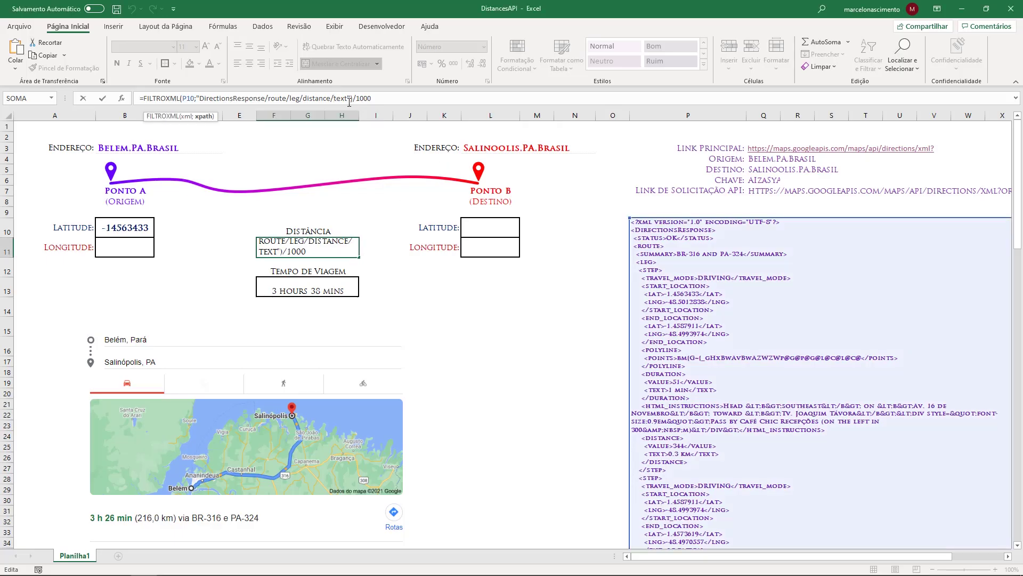
{"action": "left_click_drag", "start_coordinate": [381, 98], "coordinate": [352, 98]}
{"action": "key", "text": "BackSpace"}
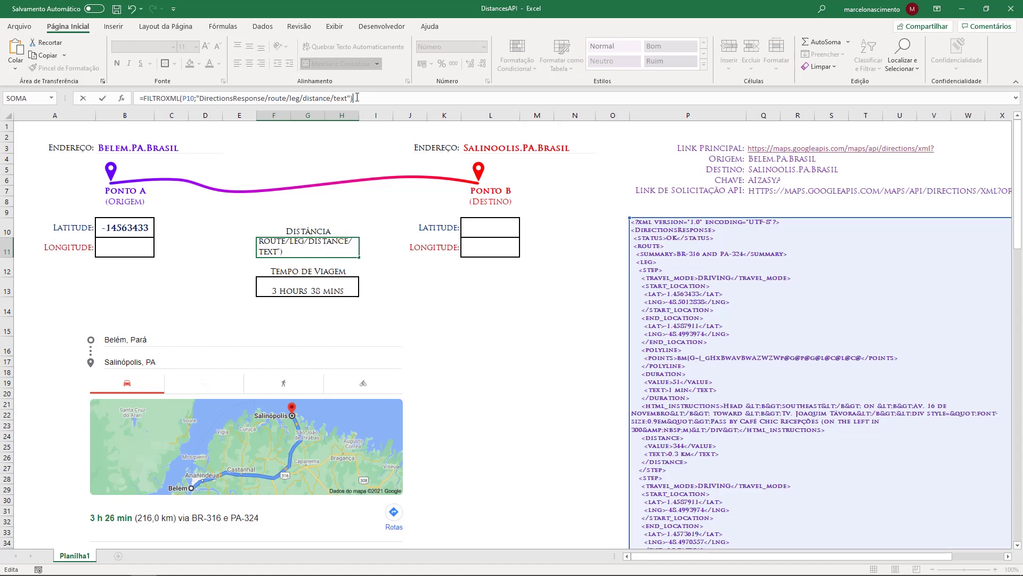
{"action": "key", "text": "Return"}
{"action": "left_click", "coordinate": [316, 245]}
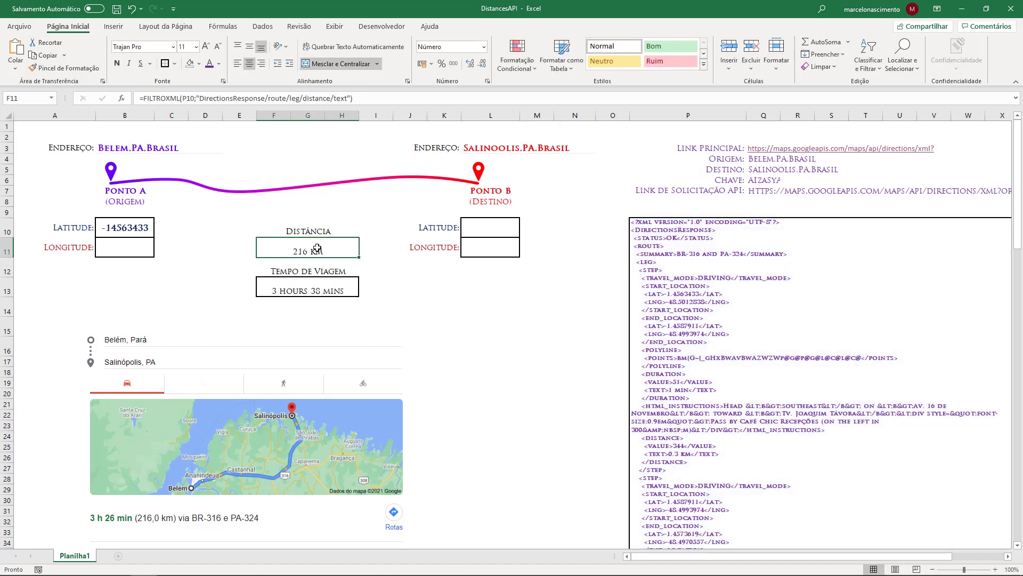
{"action": "left_click", "coordinate": [301, 291], "text": "ctrl"}
Step: Centre the distance and travel-time values vertically
{"action": "left_click", "coordinate": [249, 46]}
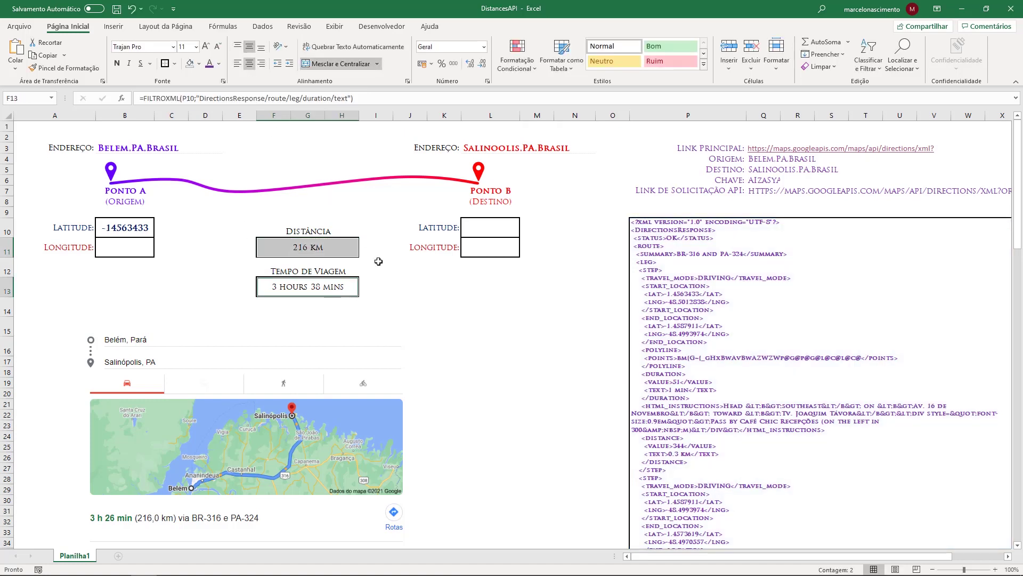
{"action": "left_click", "coordinate": [375, 267]}
{"action": "left_click", "coordinate": [345, 303]}
Step: Collapse the duration and distance nodes in the XML to check start_location values
{"action": "key", "text": "alt+Tab"}
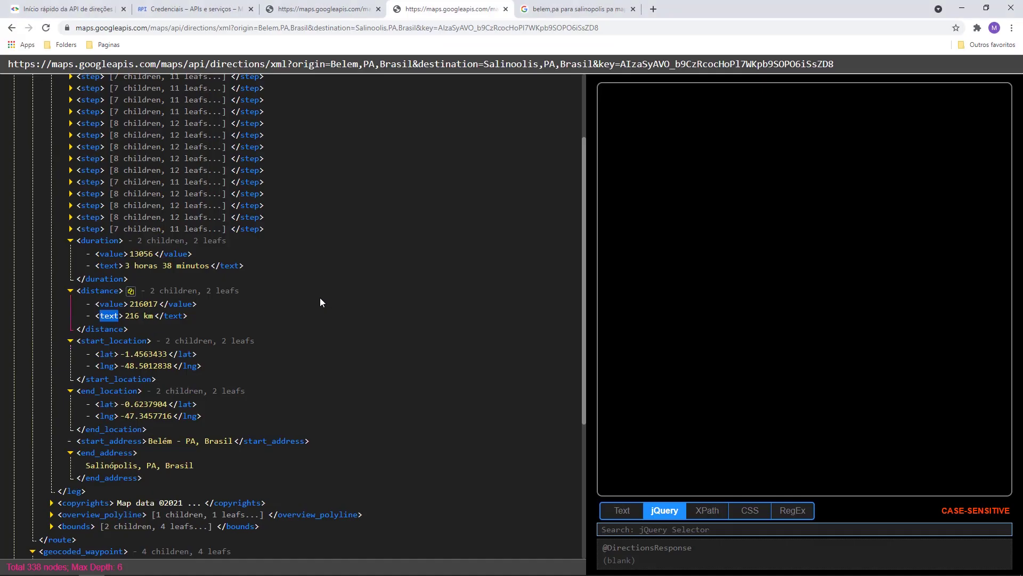
{"action": "left_click", "coordinate": [70, 241]}
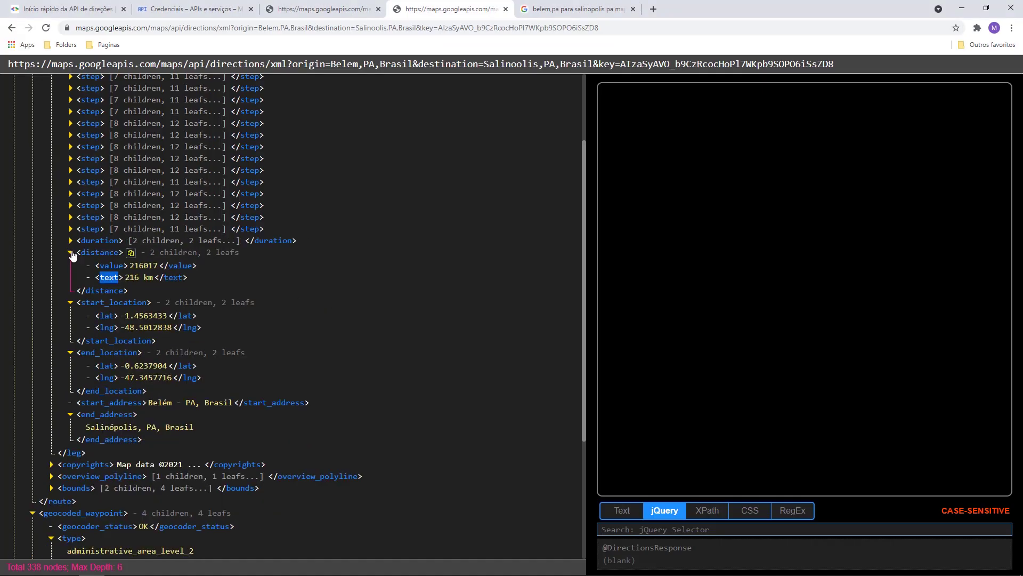
{"action": "left_click", "coordinate": [70, 253]}
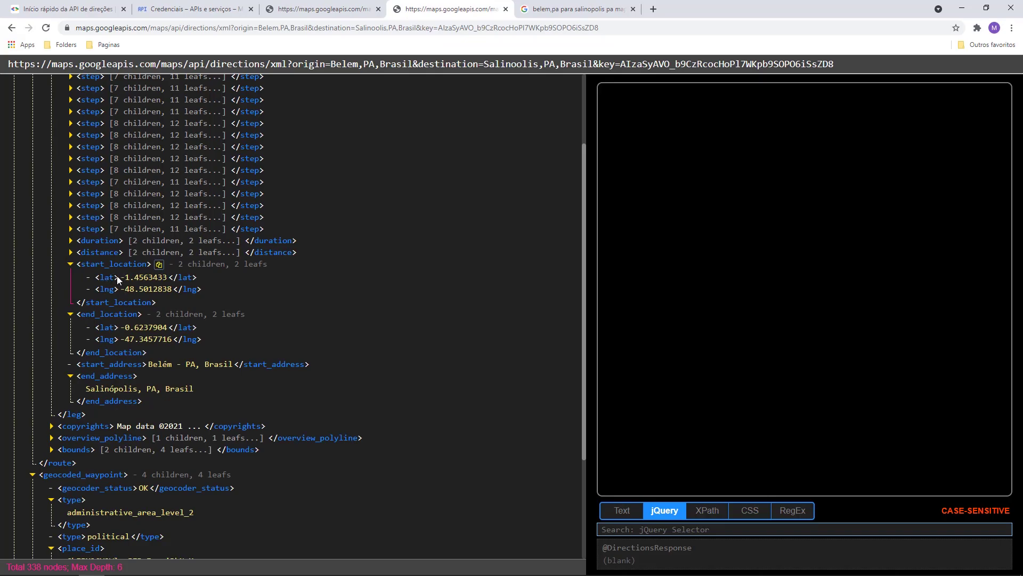
{"action": "key", "text": "alt+Tab"}
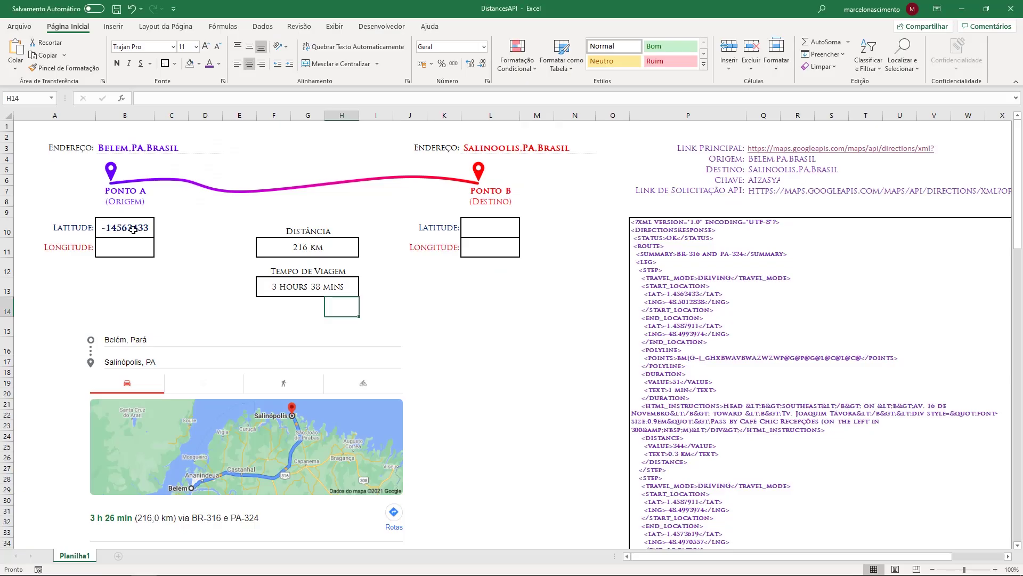
{"action": "key", "text": "alt+Tab"}
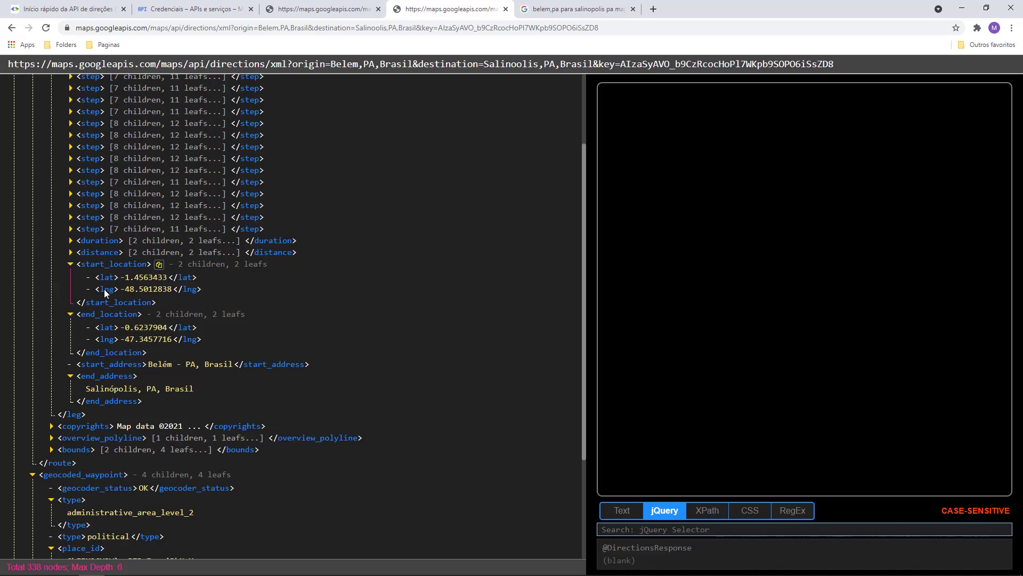
{"action": "key", "text": "alt+Tab"}
Step: Copy B10's formula into B11 and change lat to lng, showing -485012838
{"action": "left_click", "coordinate": [117, 229]}
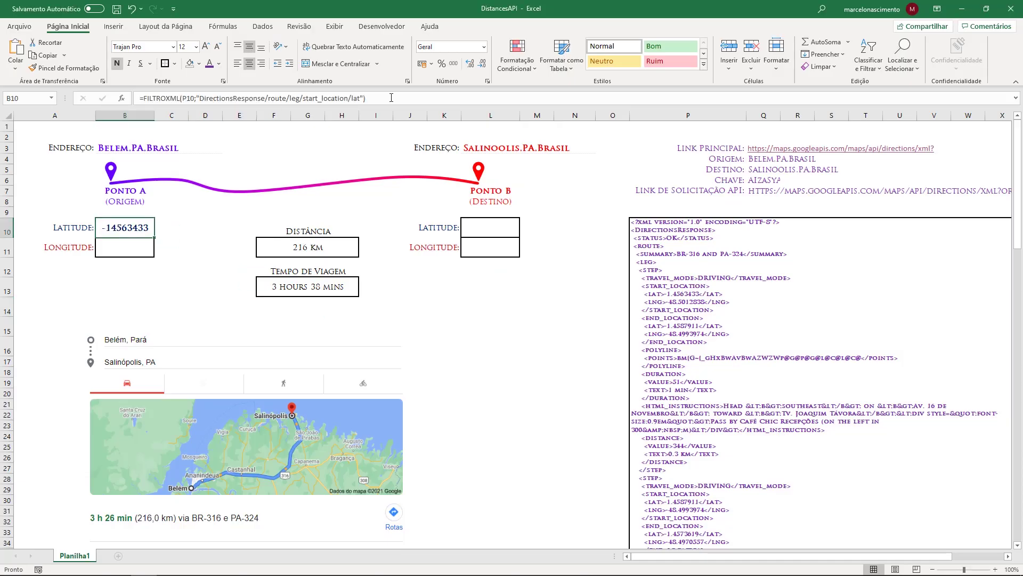
{"action": "left_click_drag", "start_coordinate": [366, 98], "coordinate": [60, 103]}
{"action": "key", "text": "ctrl+c"}
{"action": "key", "text": "Return"}
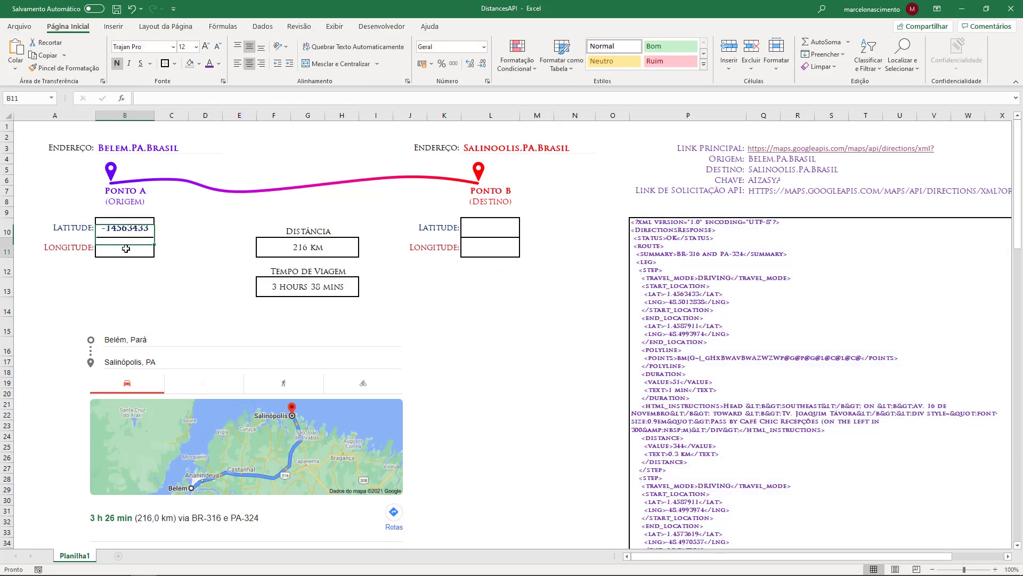
{"action": "left_click", "coordinate": [209, 99]}
{"action": "key", "text": "ctrl+v"}
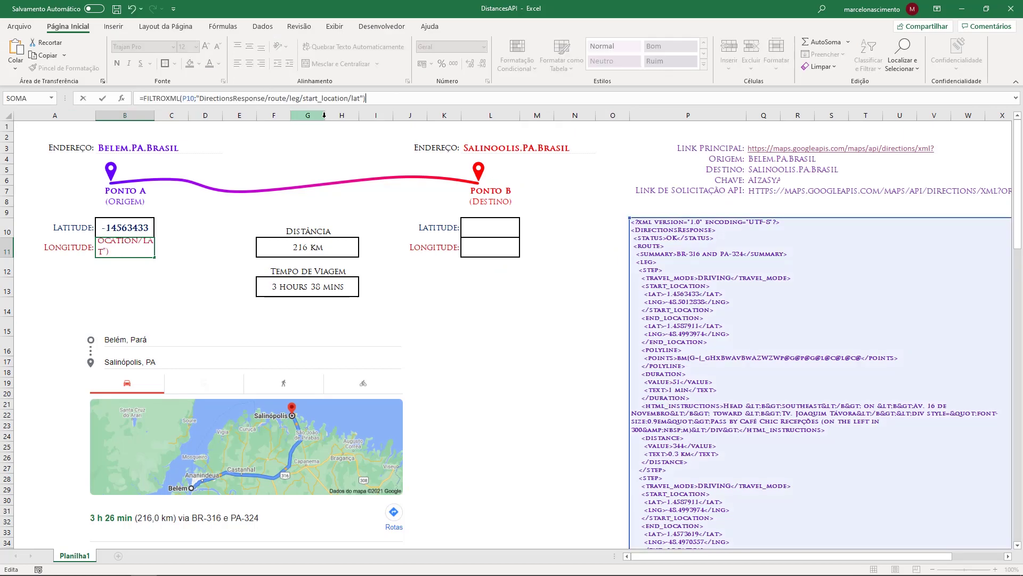
{"action": "double_click", "coordinate": [357, 99]}
{"action": "key", "text": "alt+Tab"}
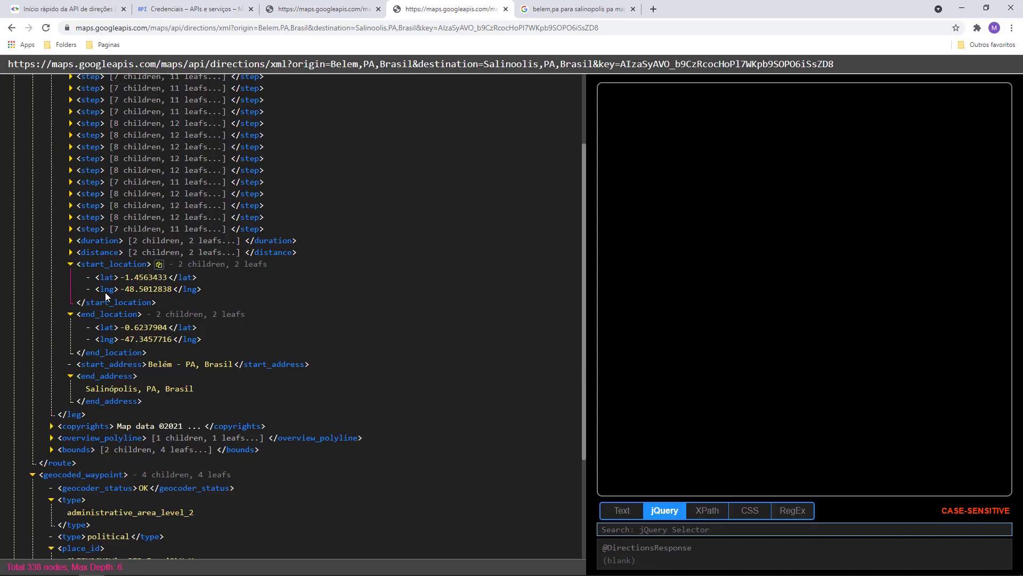
{"action": "key", "text": "alt+Tab"}
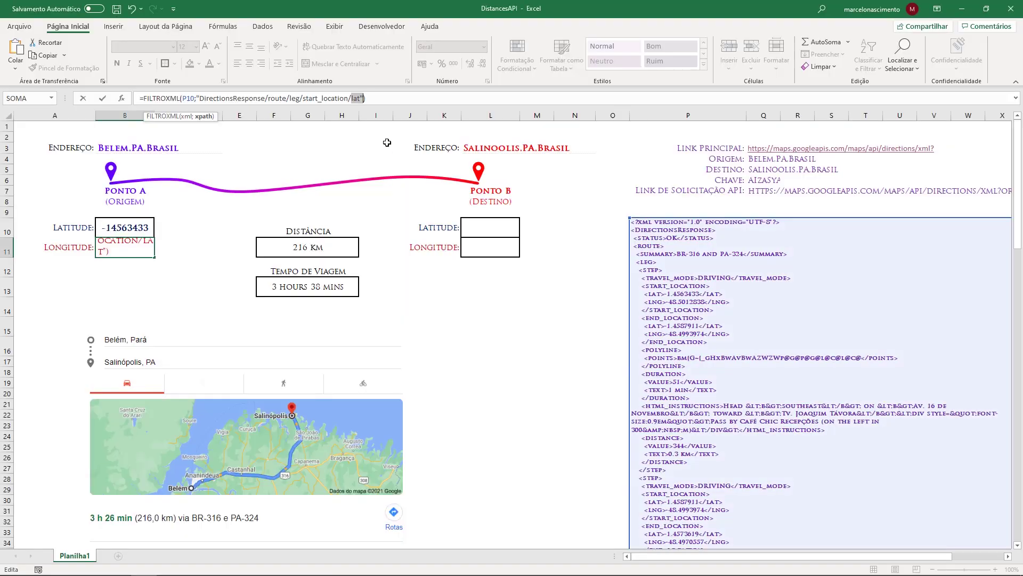
{"action": "type", "text": "lng"}
{"action": "key", "text": "Return"}
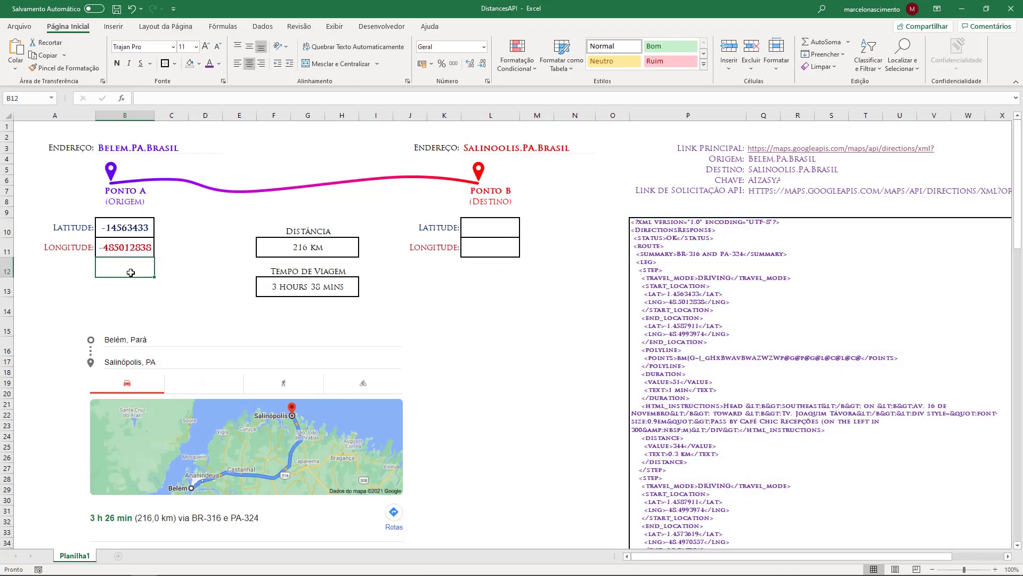
{"action": "key", "text": "alt+Tab"}
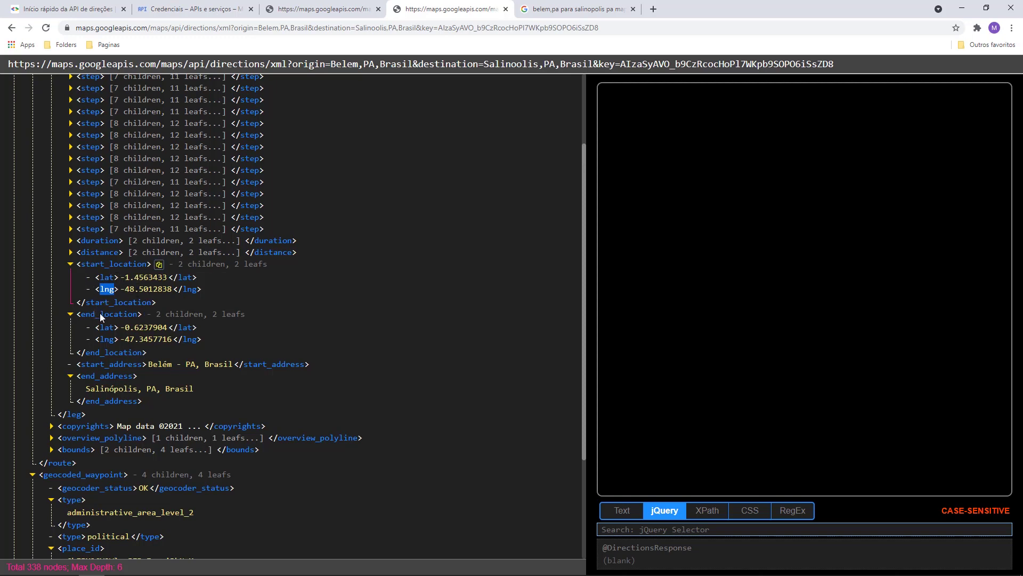
Step: Copy the end_location tag name from the Directions API XML
{"action": "key", "text": "alt+Tab"}
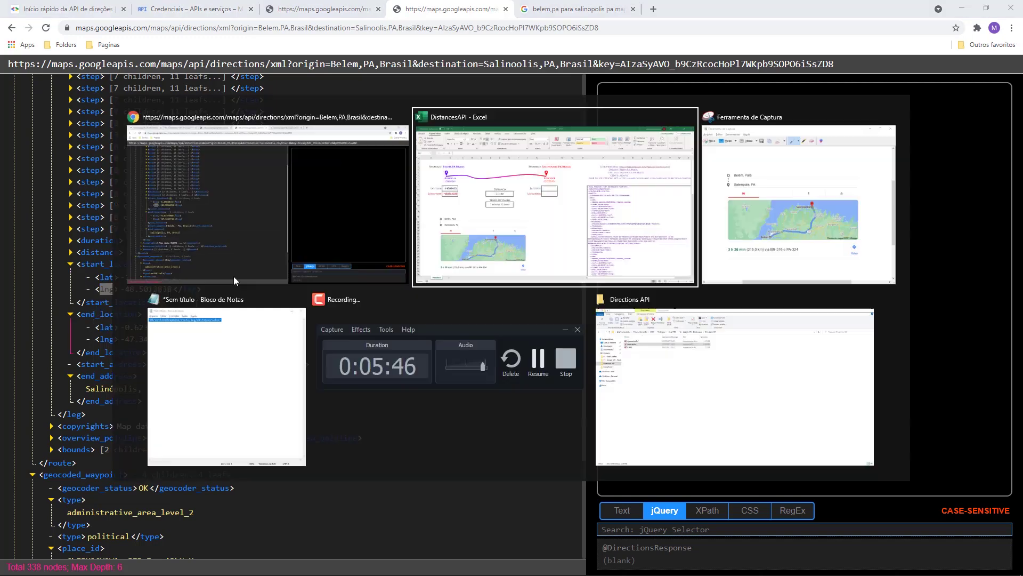
{"action": "key", "text": "alt+Tab"}
{"action": "double_click", "coordinate": [102, 314]}
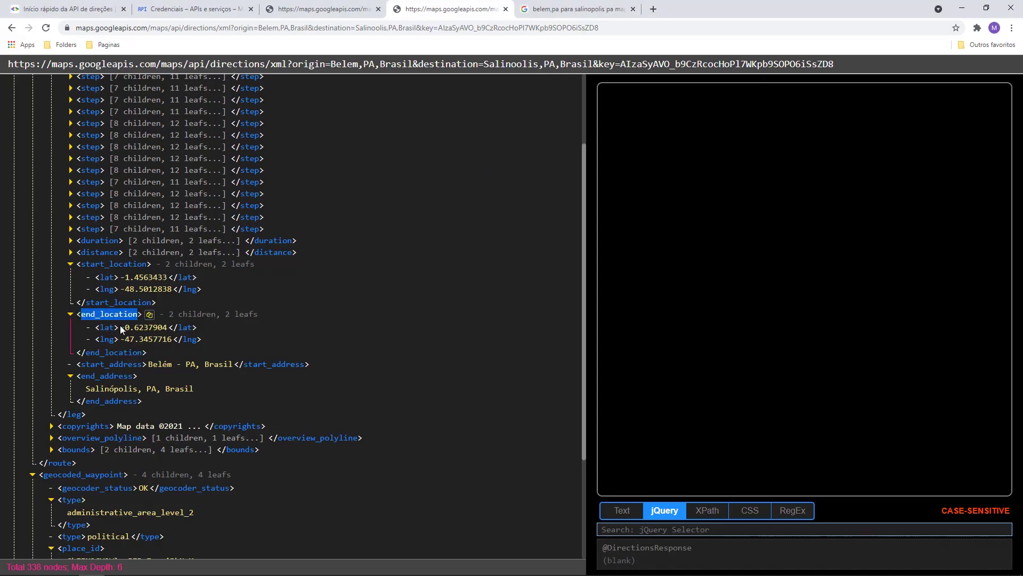
{"action": "key", "text": "alt+Tab"}
Step: Copy the origin latitude formula from B10 into the destination latitude cell L10
{"action": "left_click", "coordinate": [132, 227]}
{"action": "left_click_drag", "start_coordinate": [366, 98], "coordinate": [254, 98]}
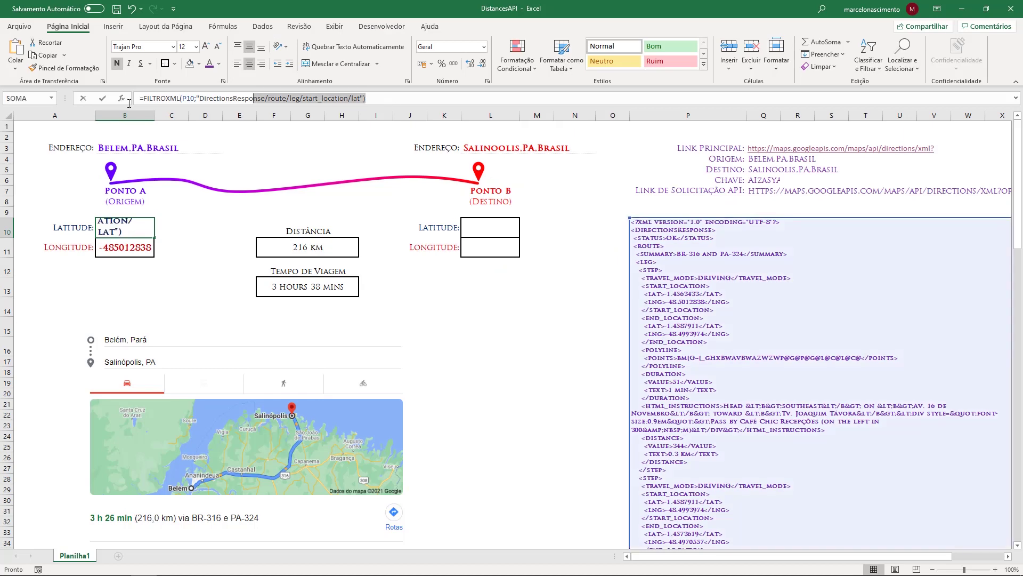
{"action": "left_click_drag", "start_coordinate": [129, 103], "coordinate": [129, 103]}
{"action": "key", "text": "ctrl+c"}
{"action": "key", "text": "Escape"}
{"action": "left_click", "coordinate": [490, 227]}
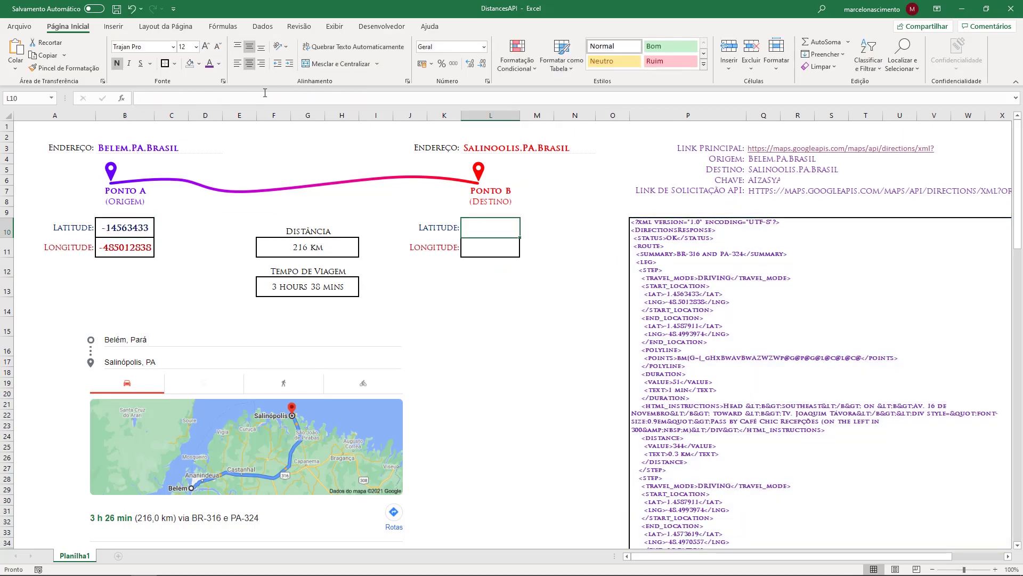
{"action": "left_click", "coordinate": [265, 93]}
{"action": "key", "text": "ctrl+v"}
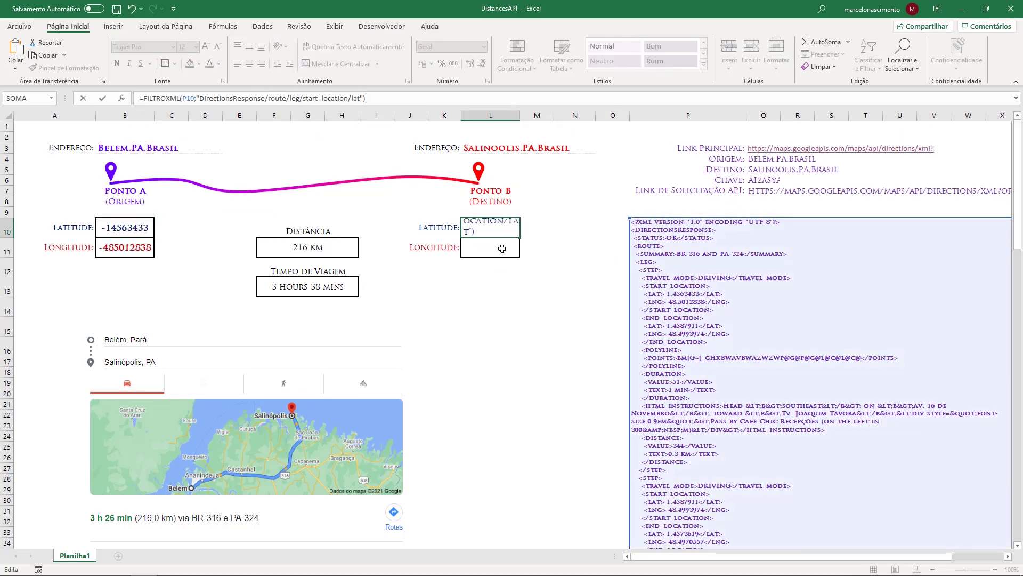
{"action": "key", "text": "Return"}
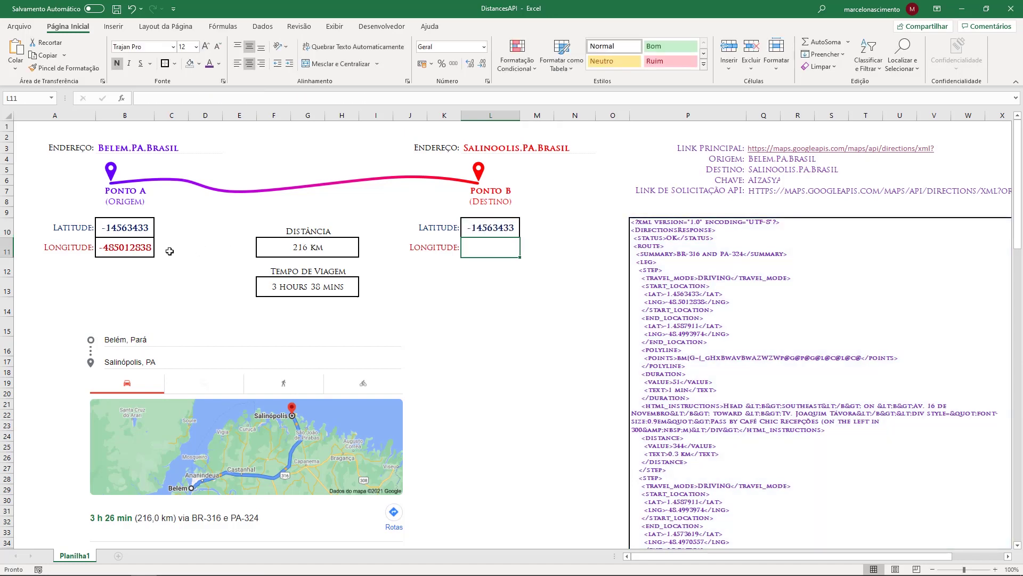
Step: Copy the origin longitude formula from B11 into the destination longitude cell L11
{"action": "left_click", "coordinate": [133, 248]}
{"action": "left_click_drag", "start_coordinate": [384, 102], "coordinate": [139, 98]}
{"action": "key", "text": "ctrl+c"}
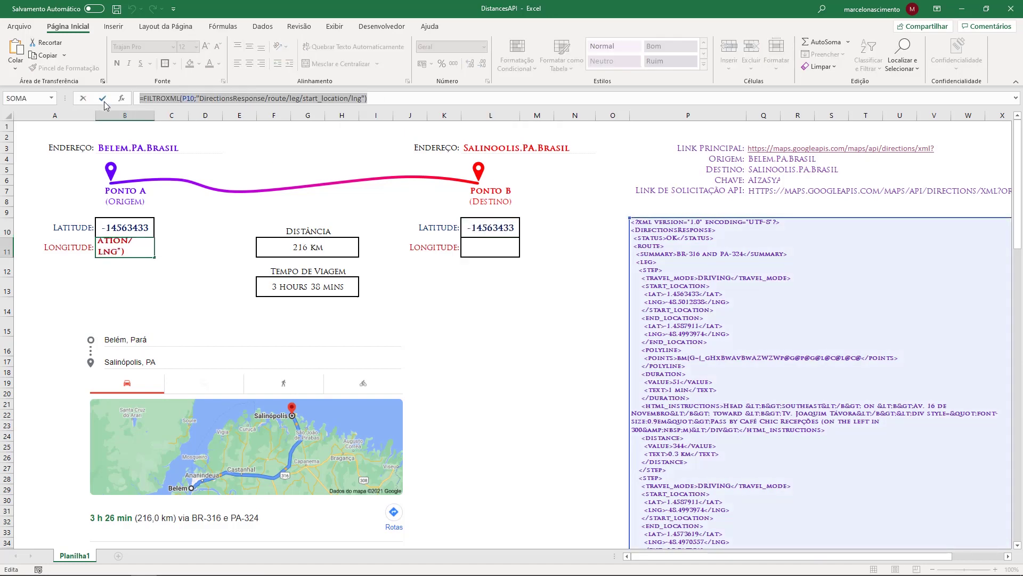
{"action": "key", "text": "Escape"}
{"action": "left_click", "coordinate": [490, 247]}
{"action": "left_click", "coordinate": [326, 97]}
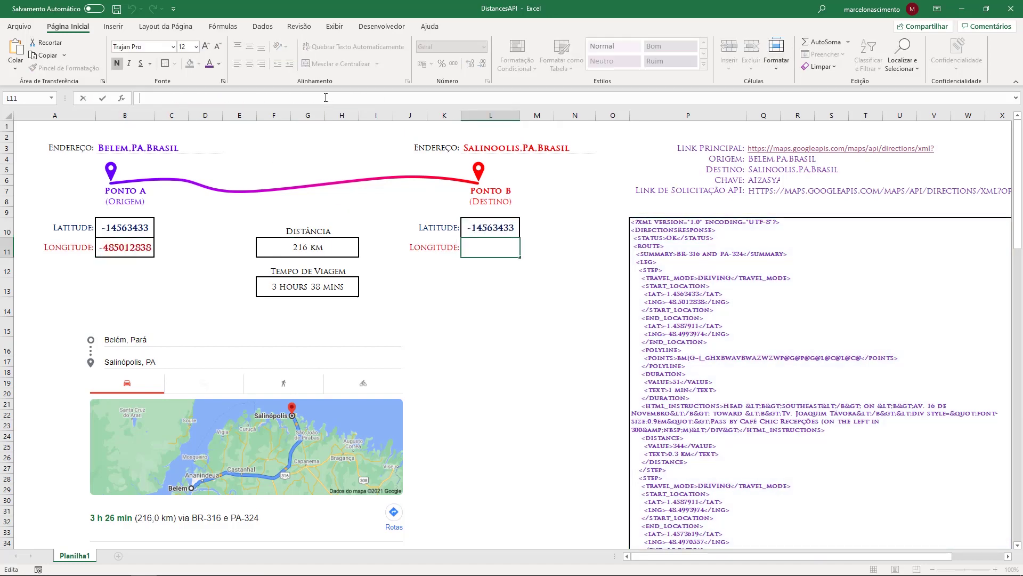
{"action": "key", "text": "ctrl+v"}
{"action": "key", "text": "Return"}
Step: Replace start_location with end_location in L10's formula, giving latitude -0.6237922
{"action": "key", "text": "Up"}
{"action": "key", "text": "Up"}
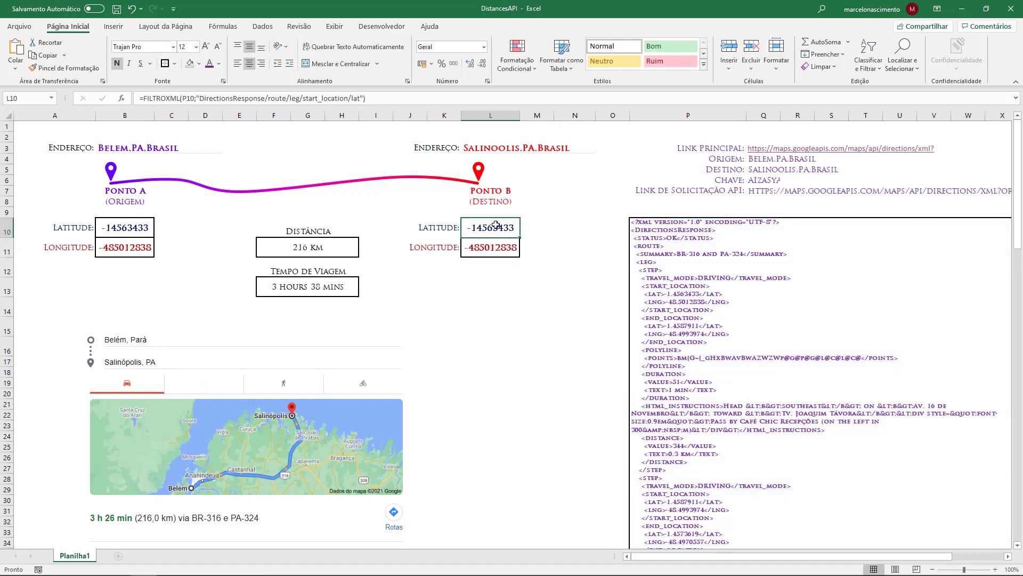
{"action": "key", "text": "alt+Tab"}
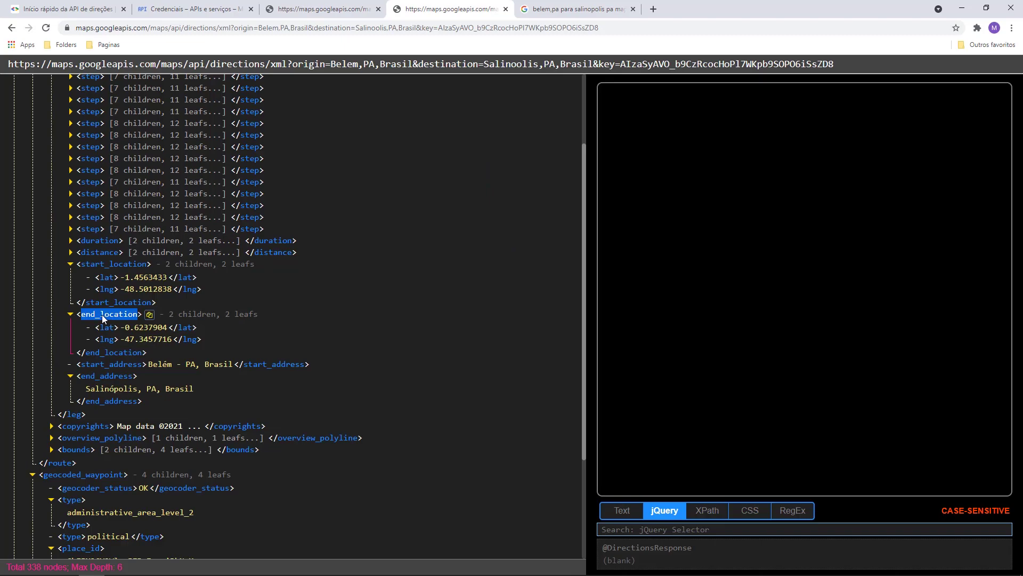
{"action": "key", "text": "alt+Tab"}
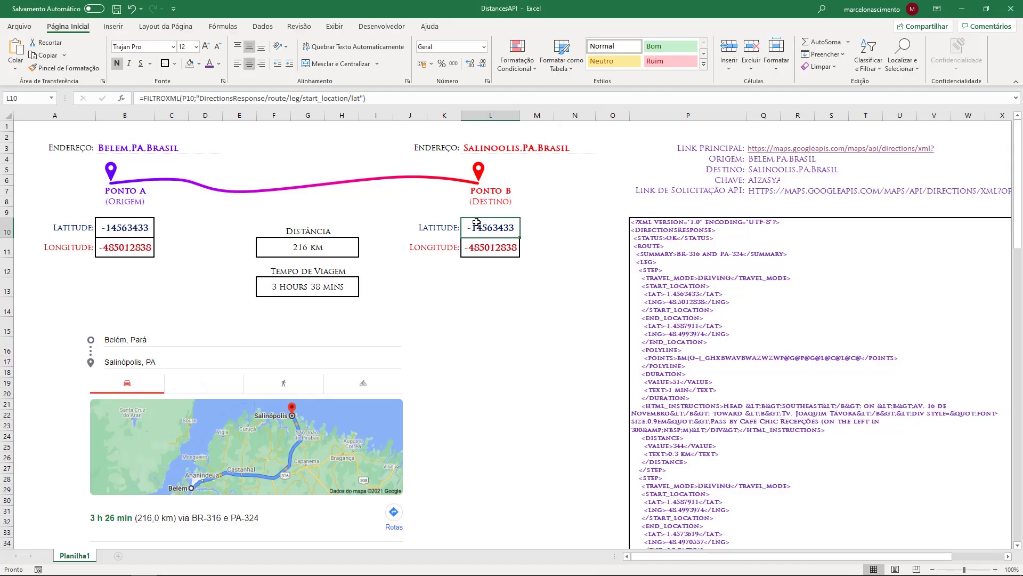
{"action": "double_click", "coordinate": [310, 99]}
{"action": "key", "text": "ctrl+v"}
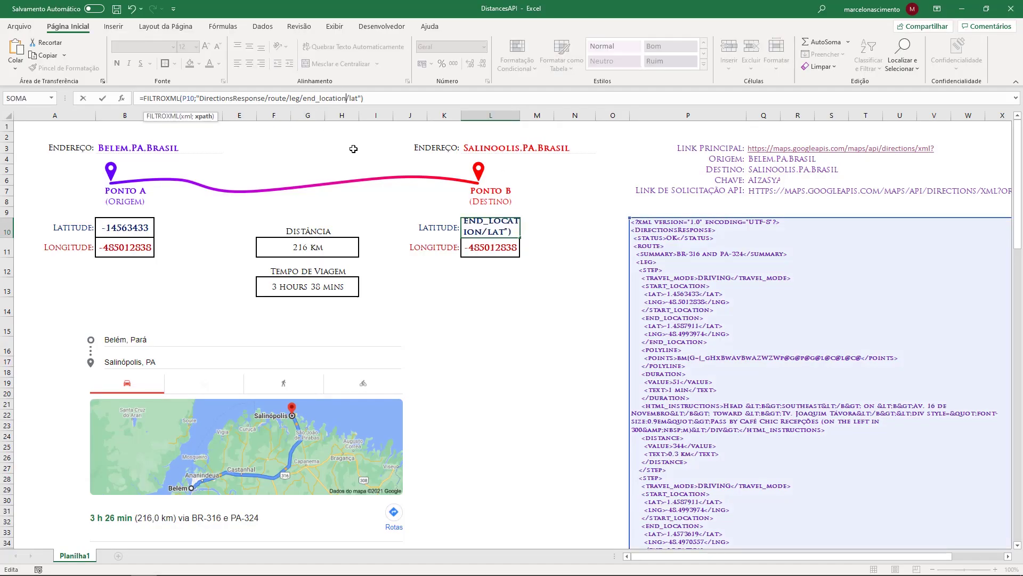
{"action": "key", "text": "Return"}
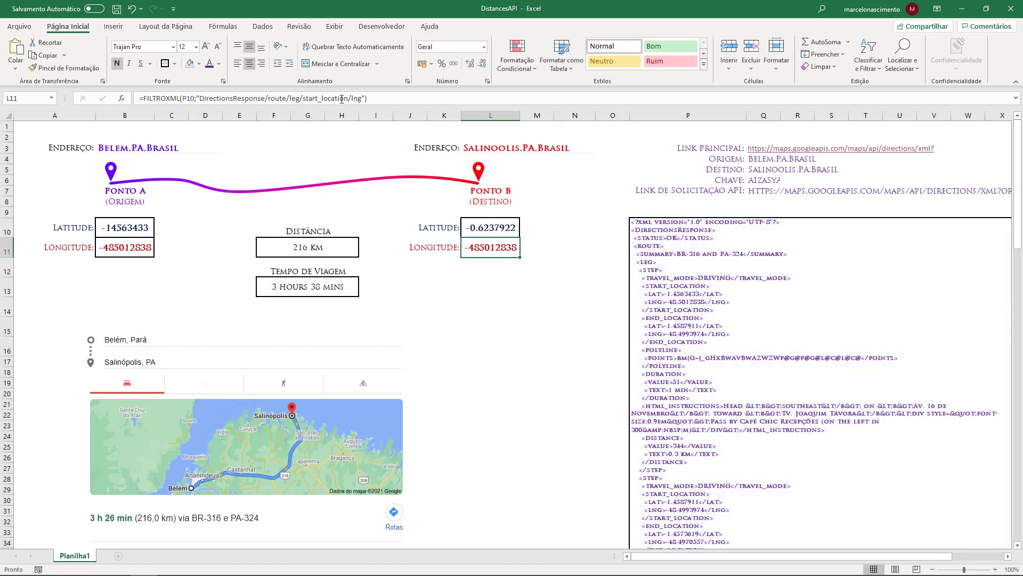
Step: Replace start_location with end_location in L11's formula, giving longitude -473457739
{"action": "left_click", "coordinate": [319, 99]}
{"action": "double_click", "coordinate": [319, 100]}
{"action": "key", "text": "ctrl+v"}
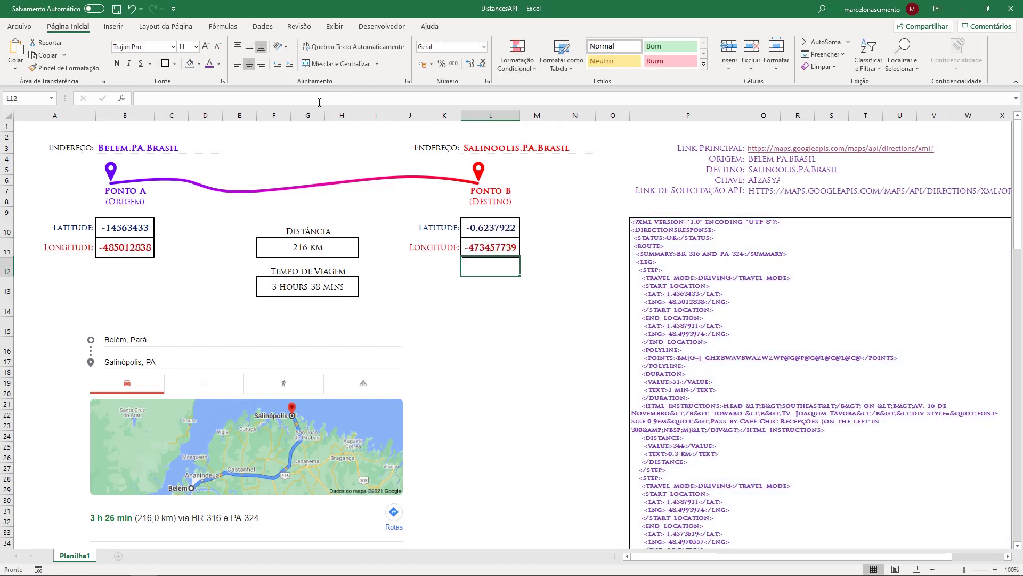
{"action": "key", "text": "Return"}
{"action": "left_click", "coordinate": [557, 302]}
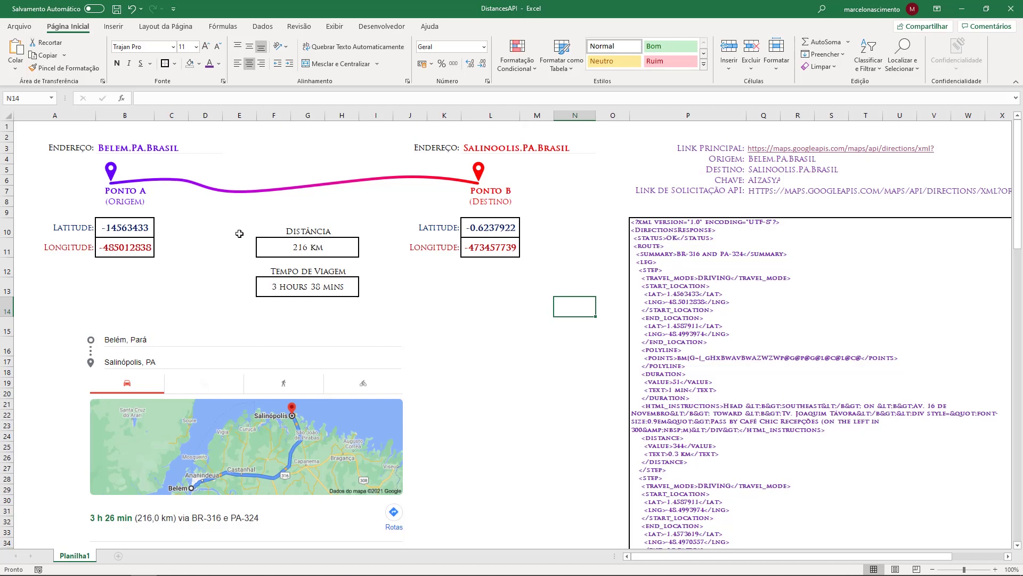
{"action": "key", "text": "alt+Tab"}
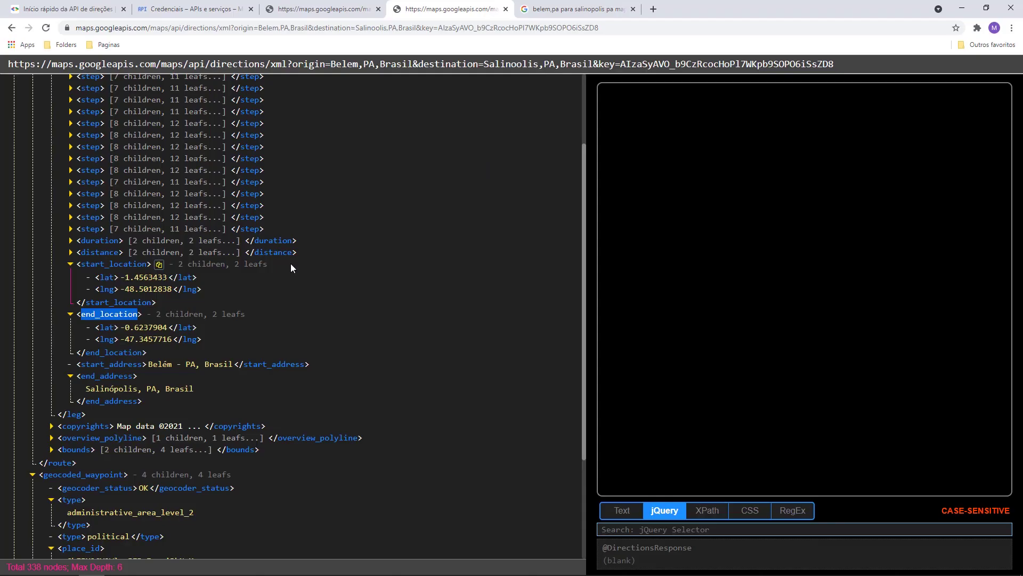
{"action": "scroll", "coordinate": [291, 267], "scroll_direction": "down", "scroll_amount": 3}
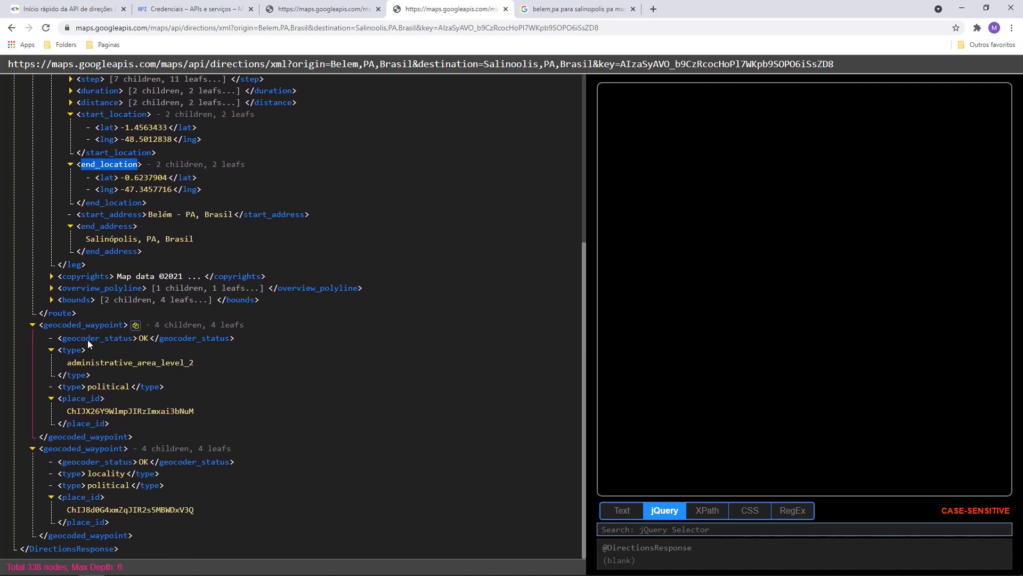
{"action": "key", "text": "alt+Tab"}
{"action": "double_click", "coordinate": [135, 411]}
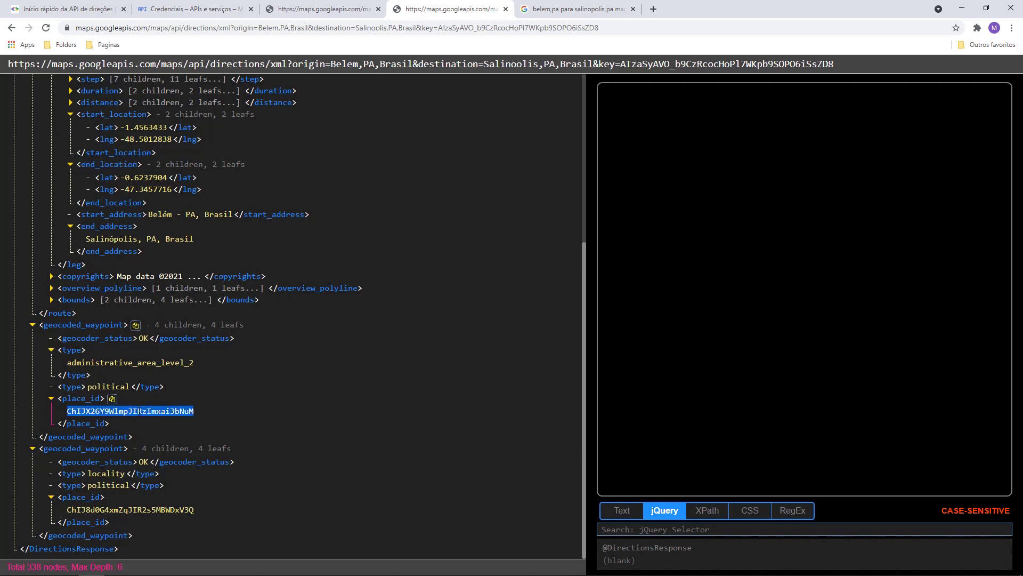
{"action": "key", "text": "alt+Tab"}
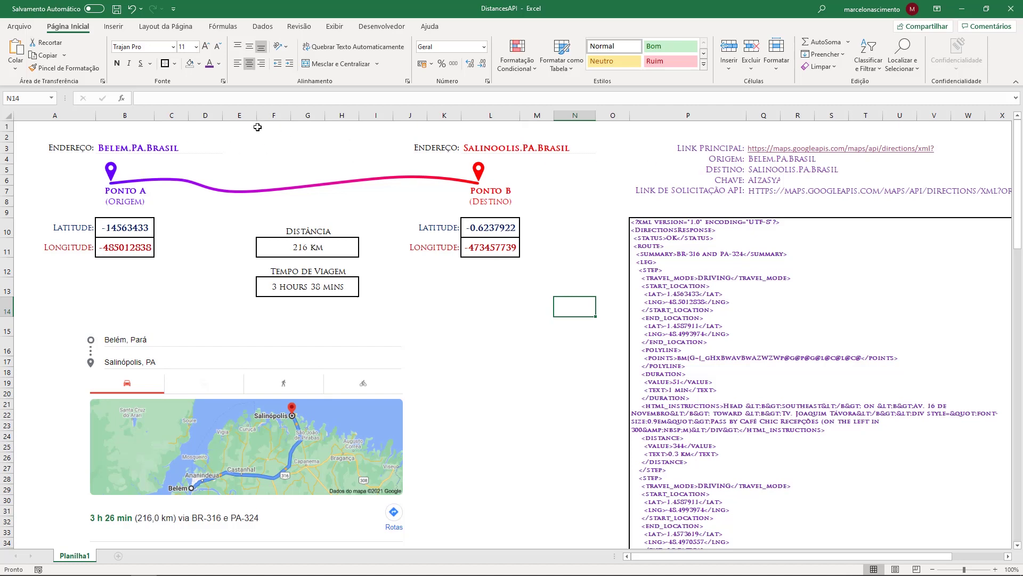
{"action": "left_click", "coordinate": [117, 149]}
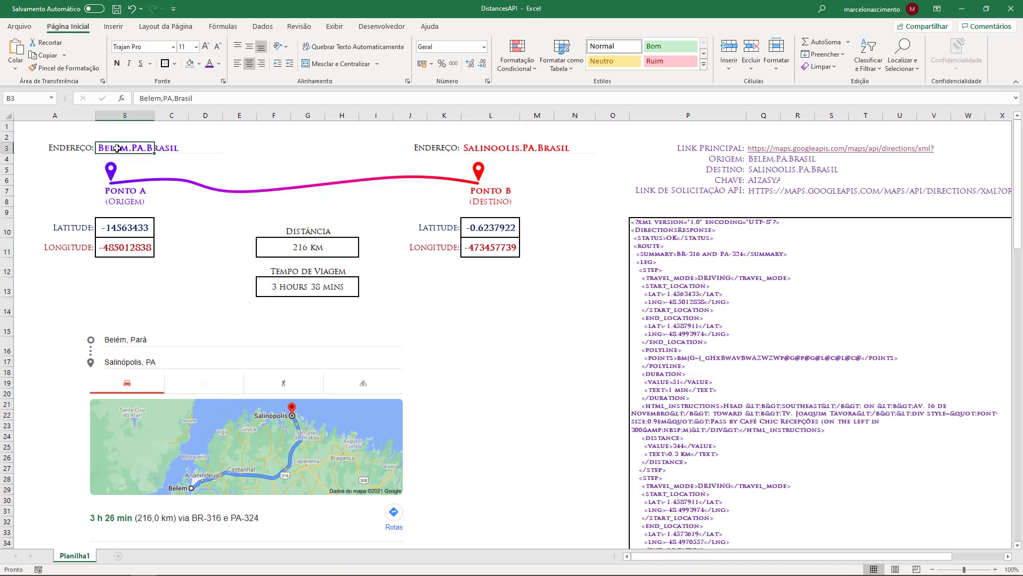
{"action": "left_click", "coordinate": [481, 148]}
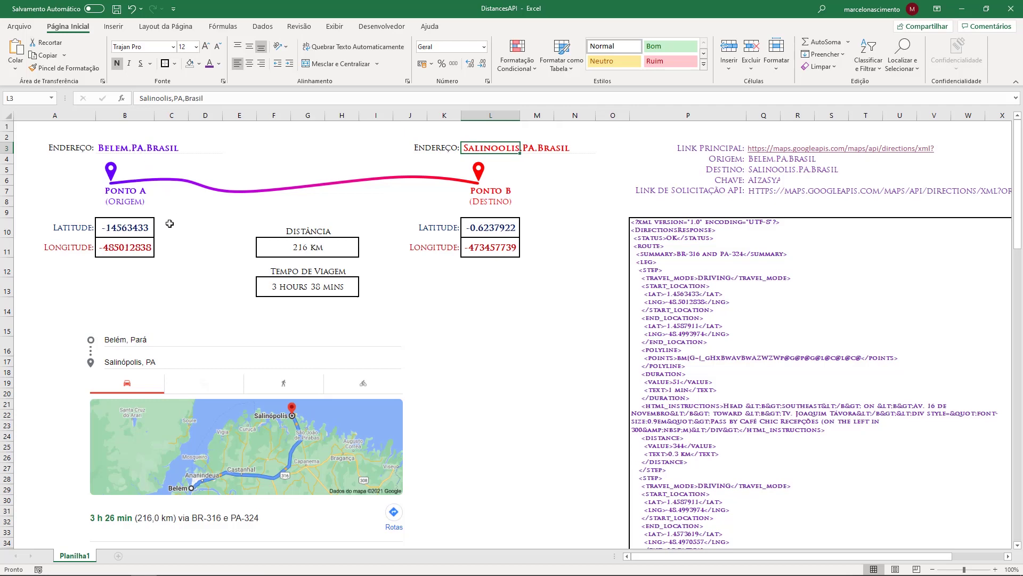
{"action": "key", "text": "alt+Tab"}
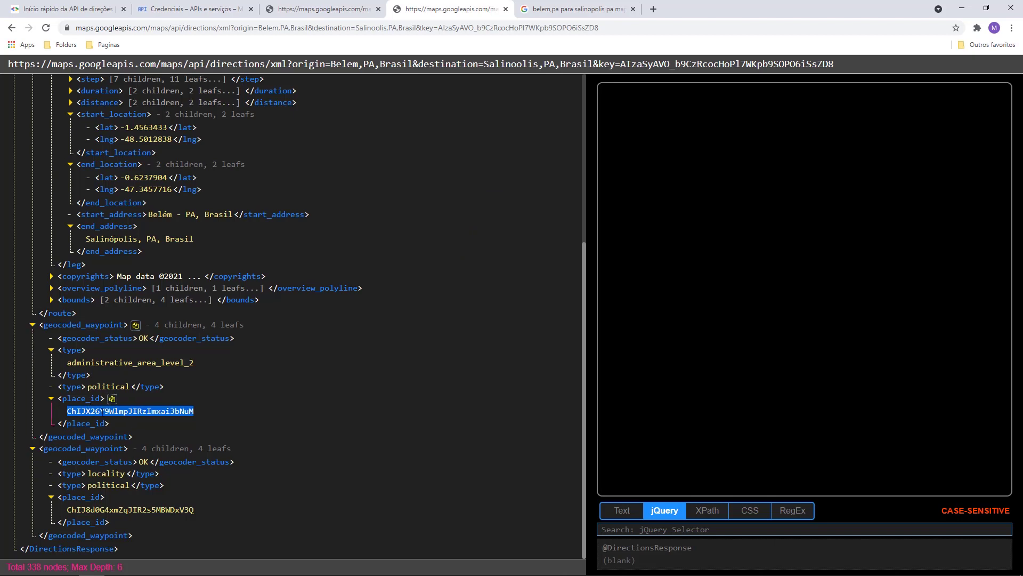
{"action": "key", "text": "alt+Tab"}
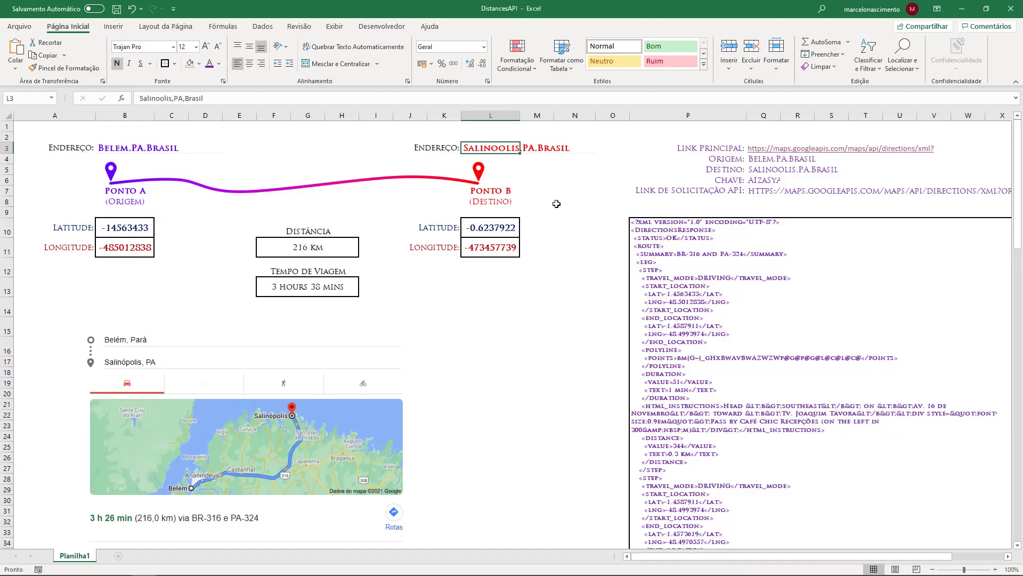
{"action": "left_click", "coordinate": [493, 283]}
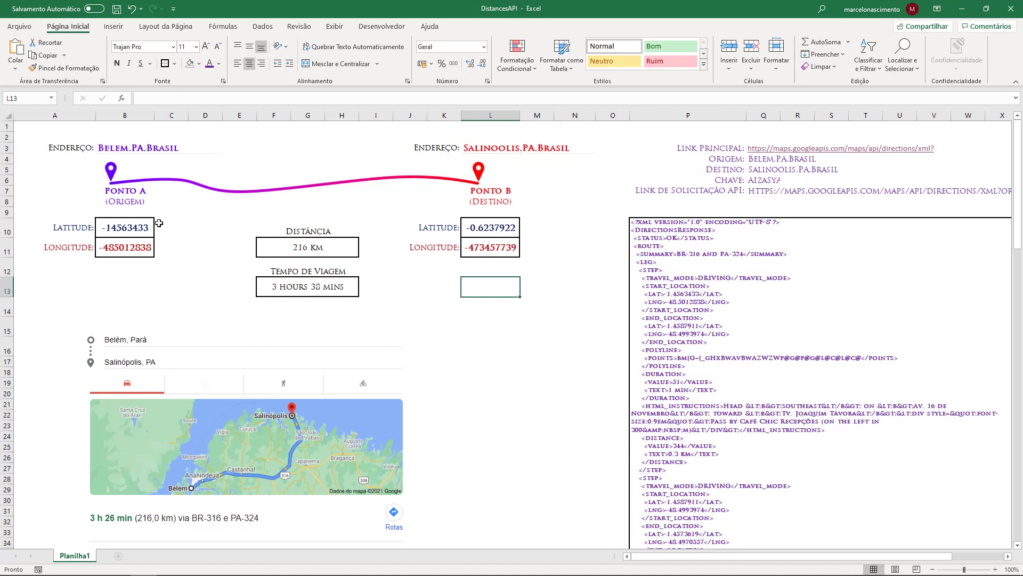
{"action": "left_click", "coordinate": [305, 242]}
{"action": "left_click", "coordinate": [293, 286]}
{"action": "left_click", "coordinate": [313, 255]}
{"action": "left_click", "coordinate": [221, 260]}
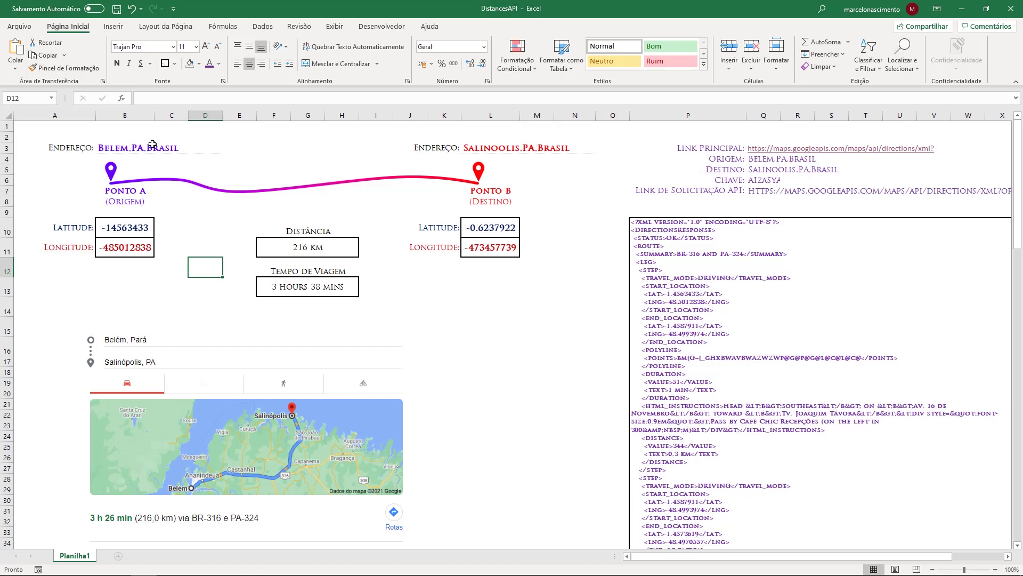
{"action": "left_click", "coordinate": [381, 270]}
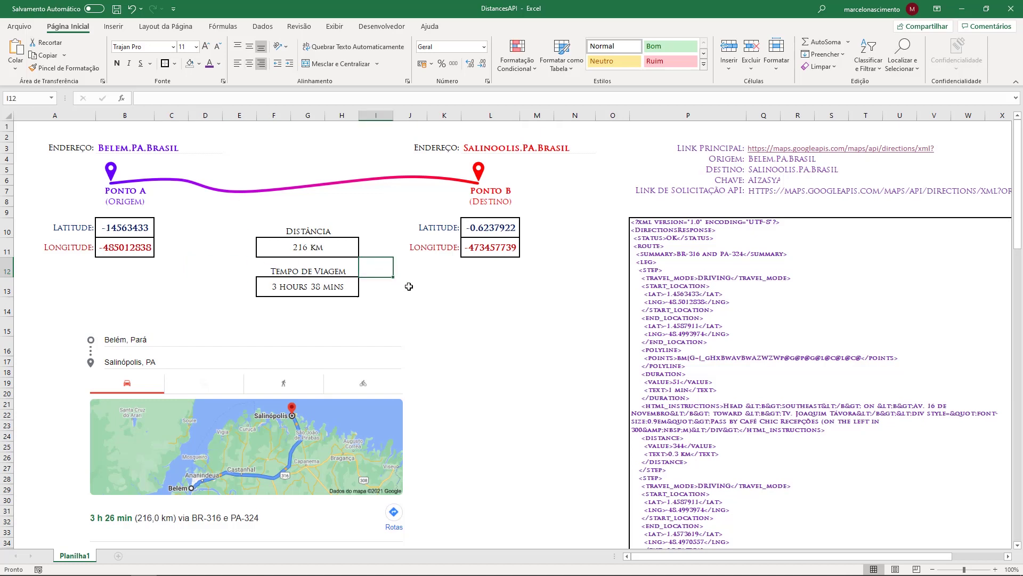
{"action": "left_click", "coordinate": [425, 281]}
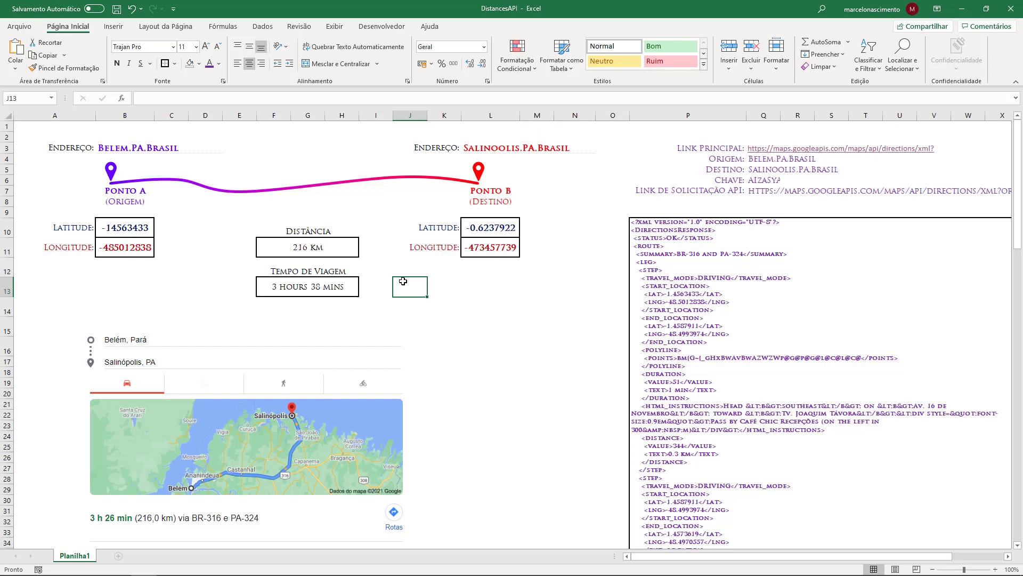
{"action": "left_click", "coordinate": [385, 272]}
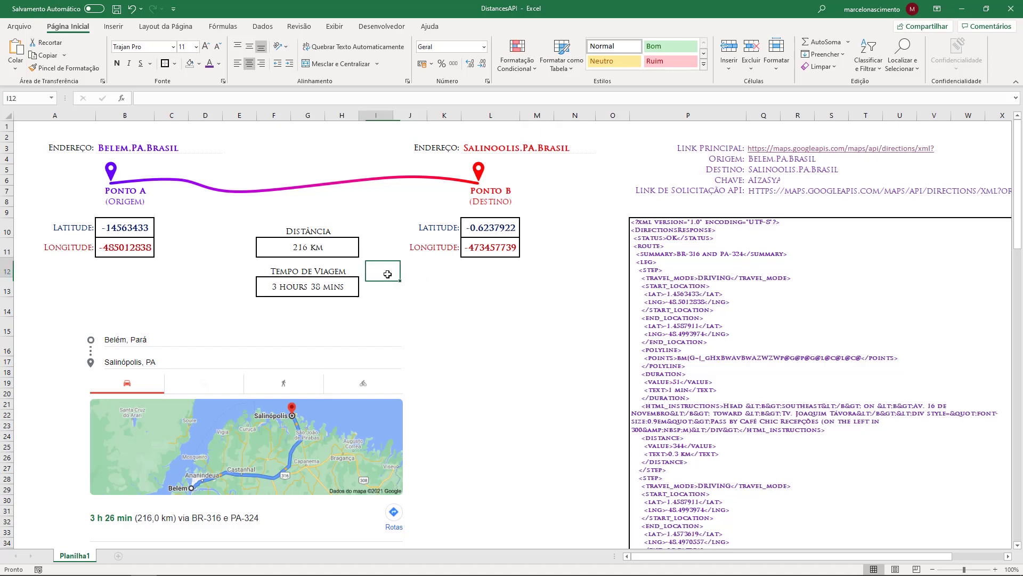